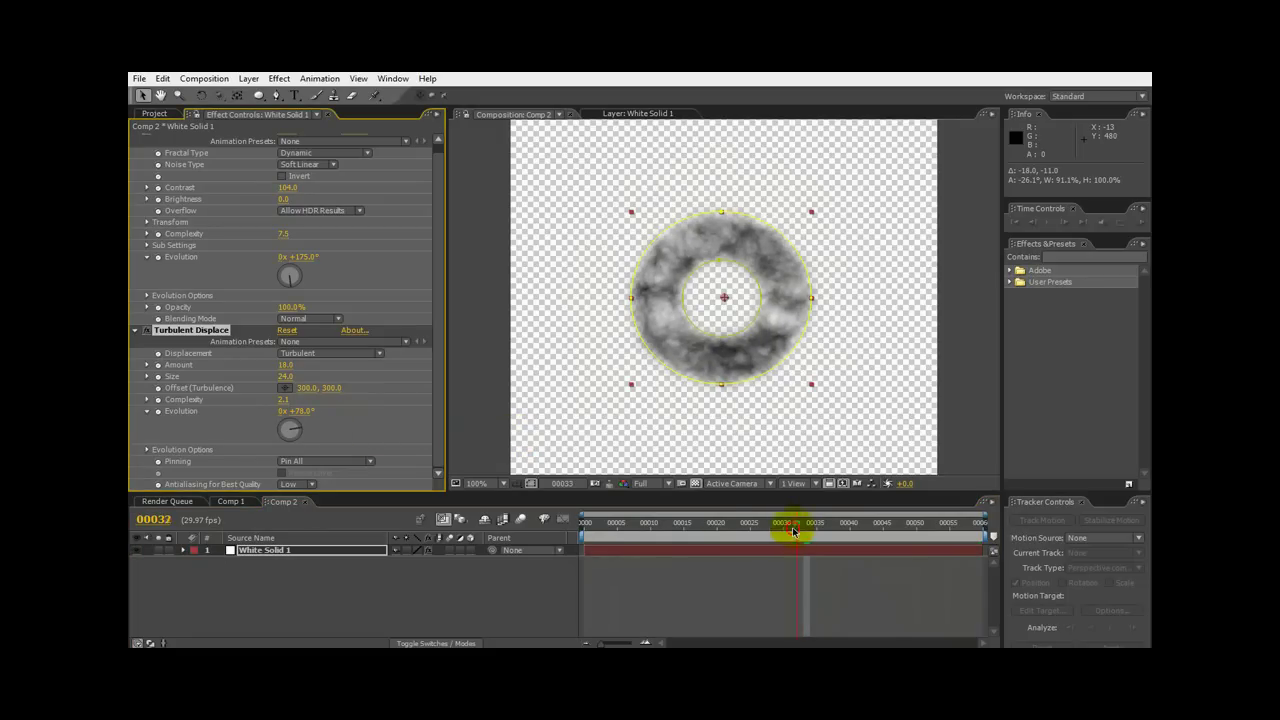
Keyframe Turbulent Displace Evolution from 0x +78° at frame 0 to over one full turn by the last frame
drag(725, 530, 560, 522)
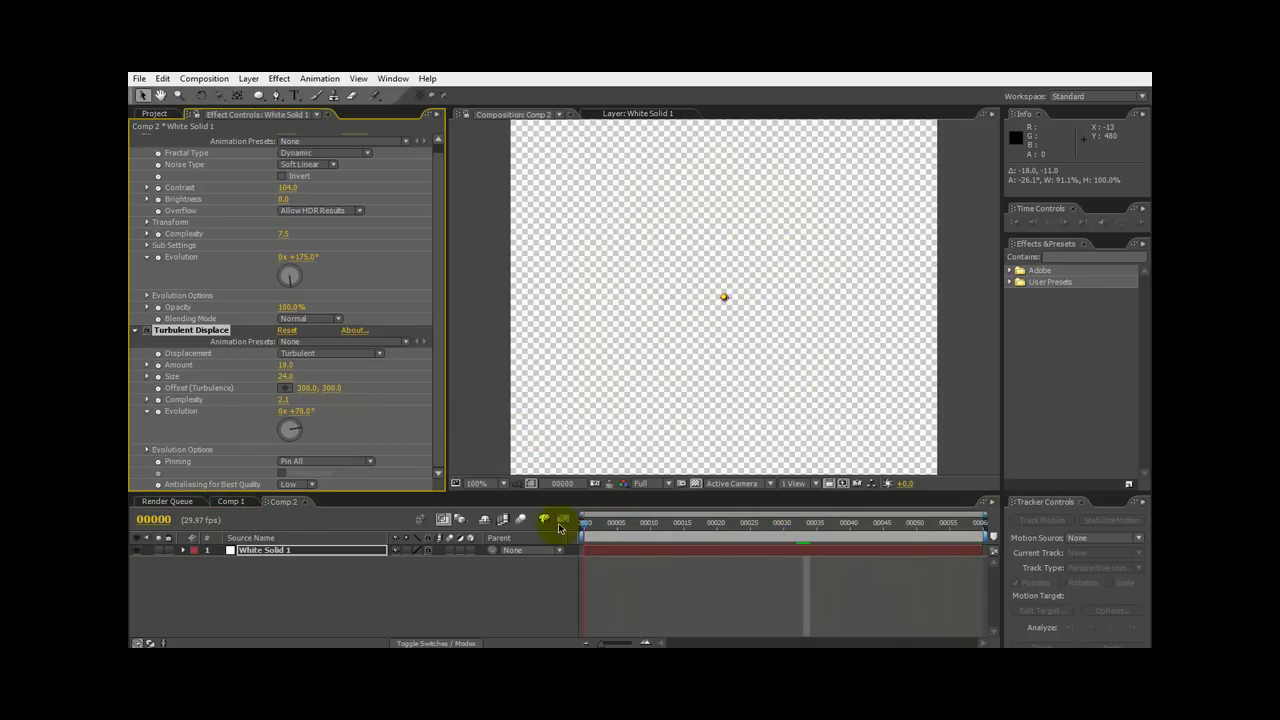
click(157, 411)
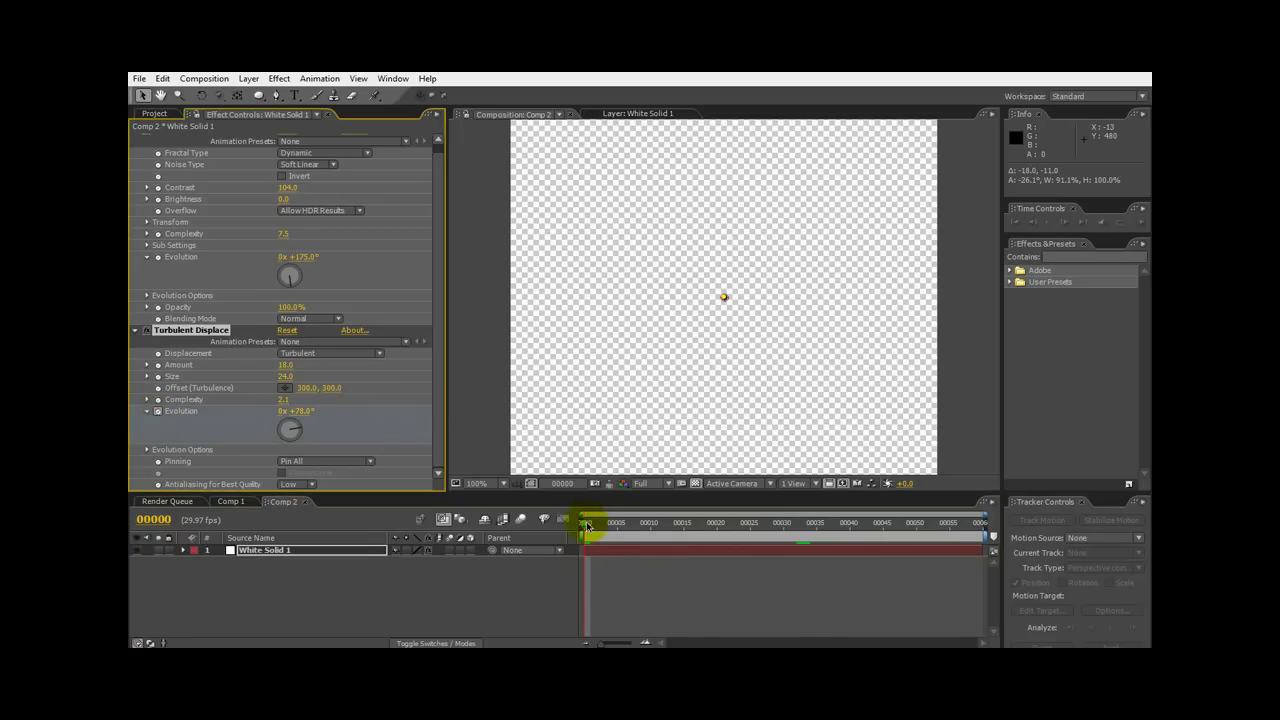
drag(587, 527, 1050, 533)
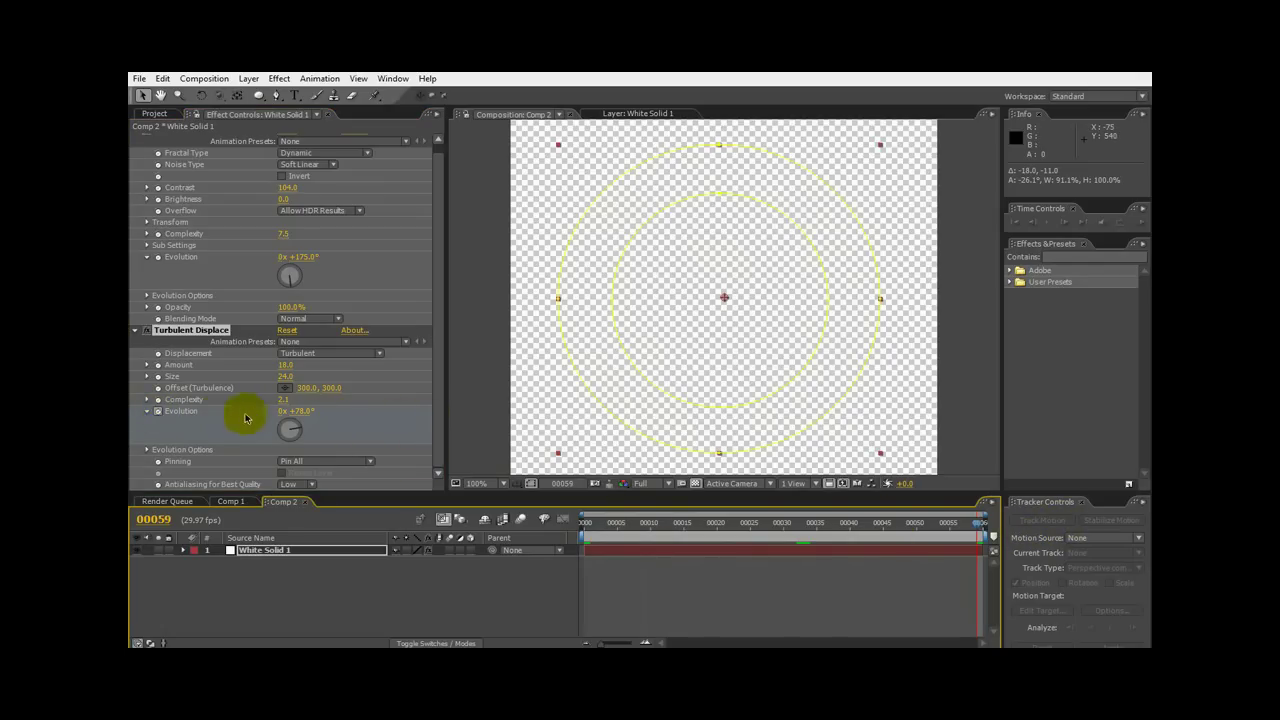
drag(292, 413, 999, 510)
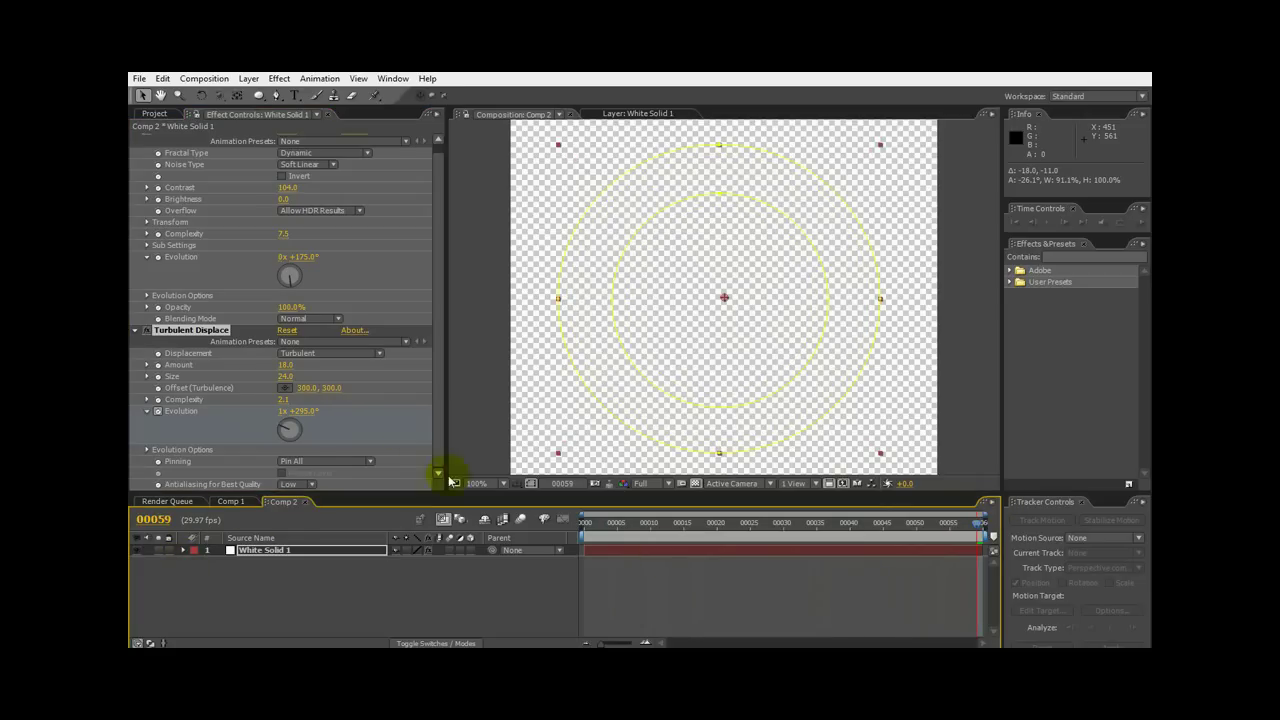
click(638, 524)
drag(618, 527, 578, 529)
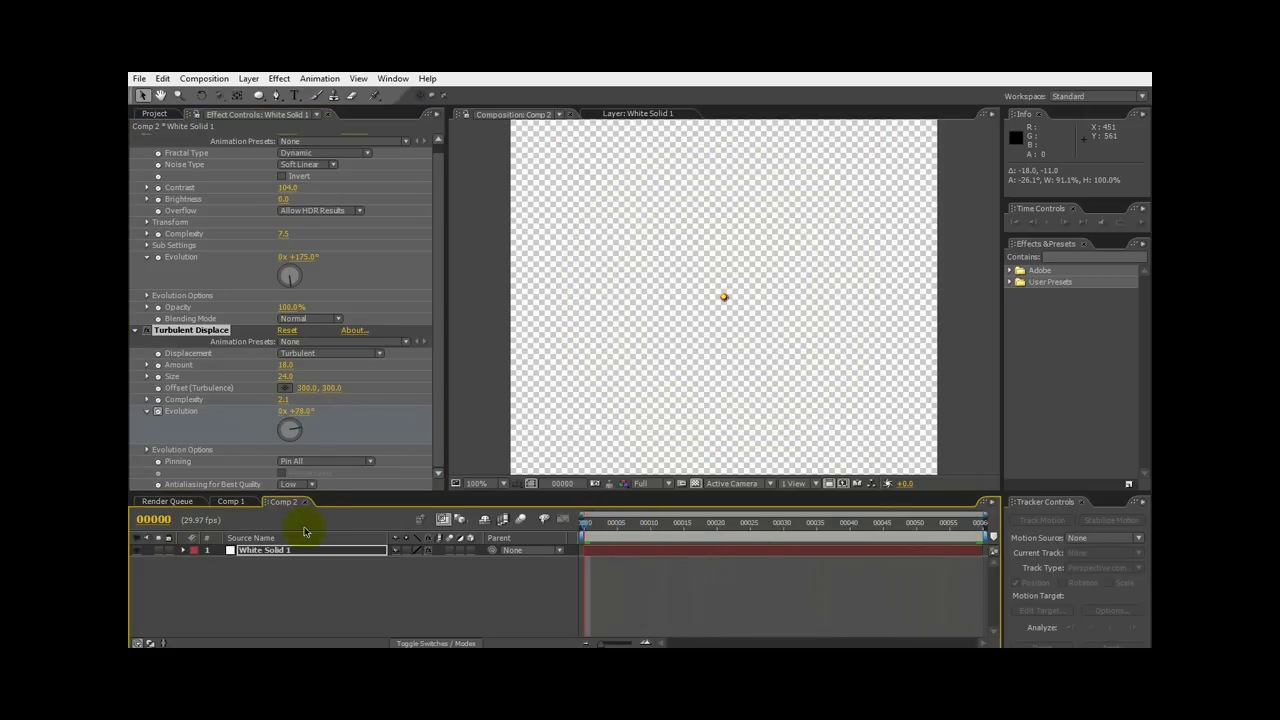
Pre-compose White Solid 1 into a new composition named Ring, moving all attributes
click(249, 553)
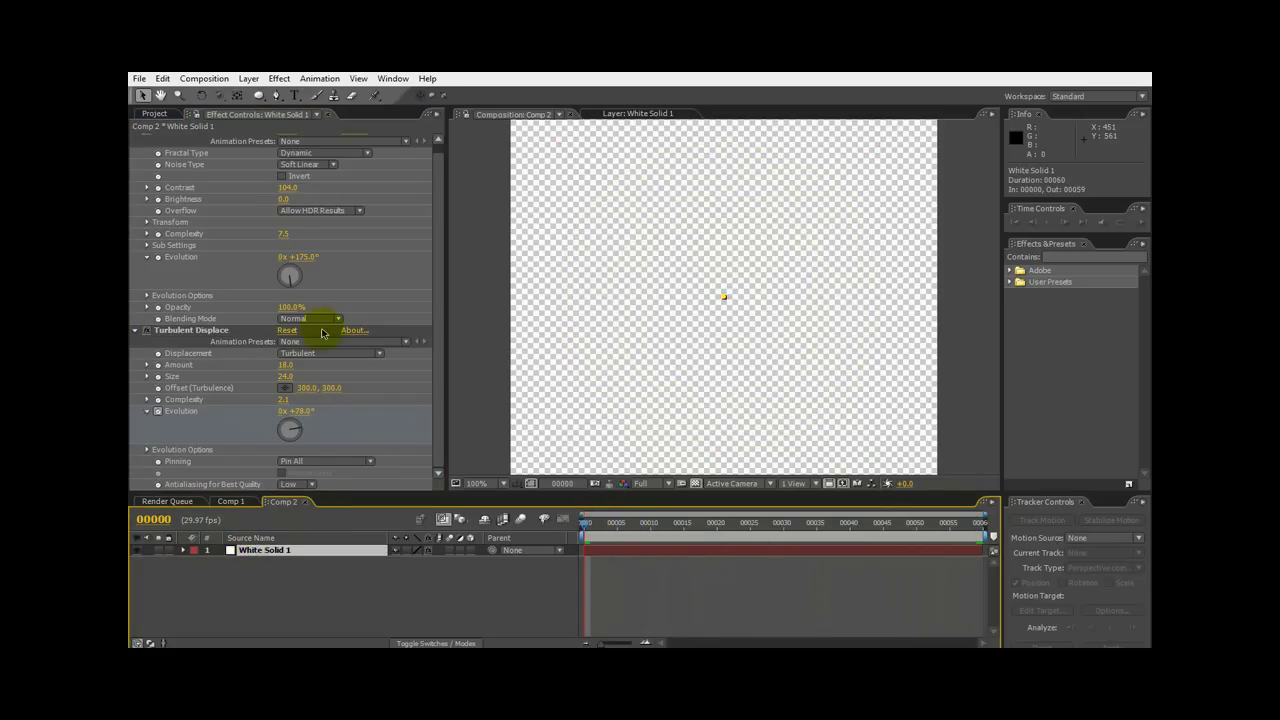
click(248, 78)
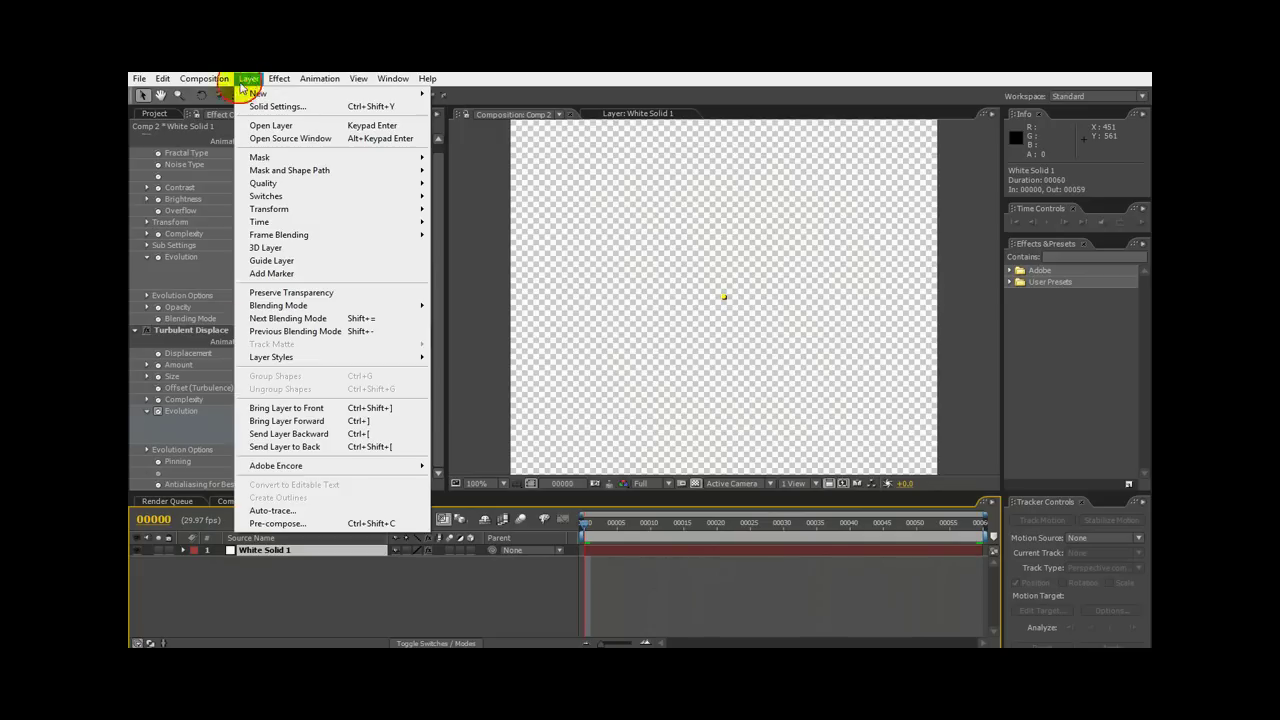
click(265, 523)
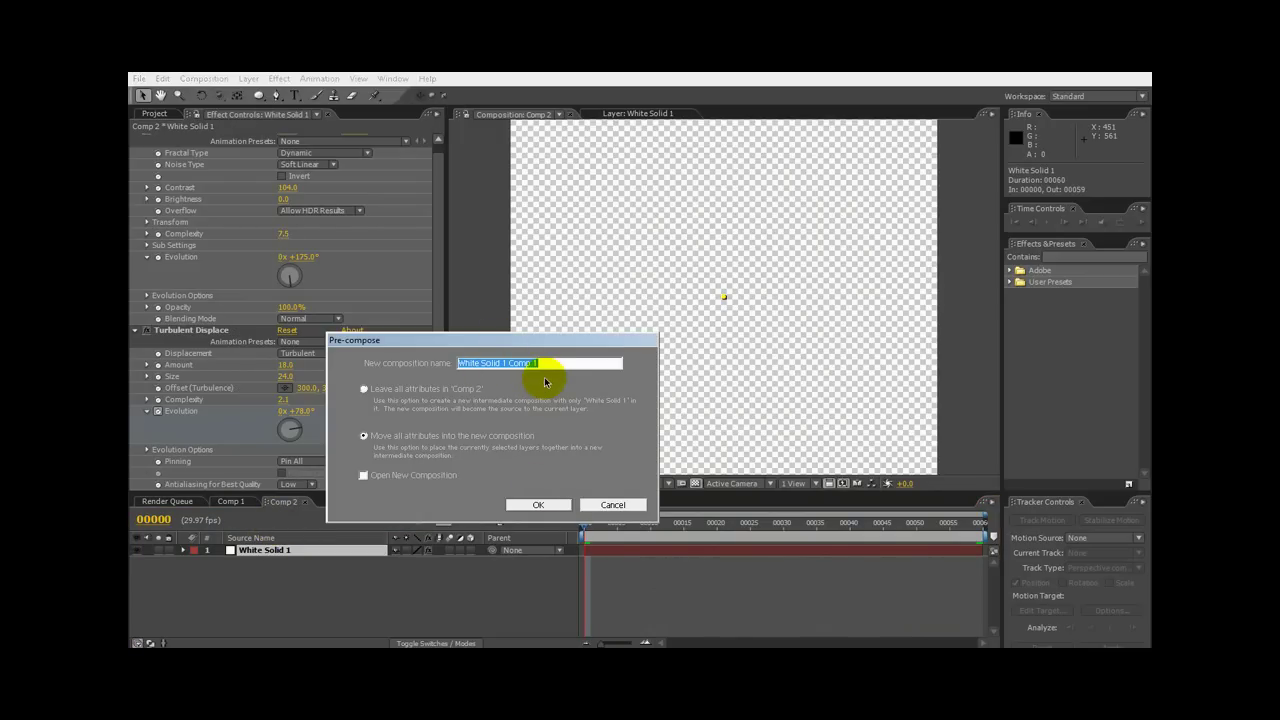
text(Ring)
key(Return)
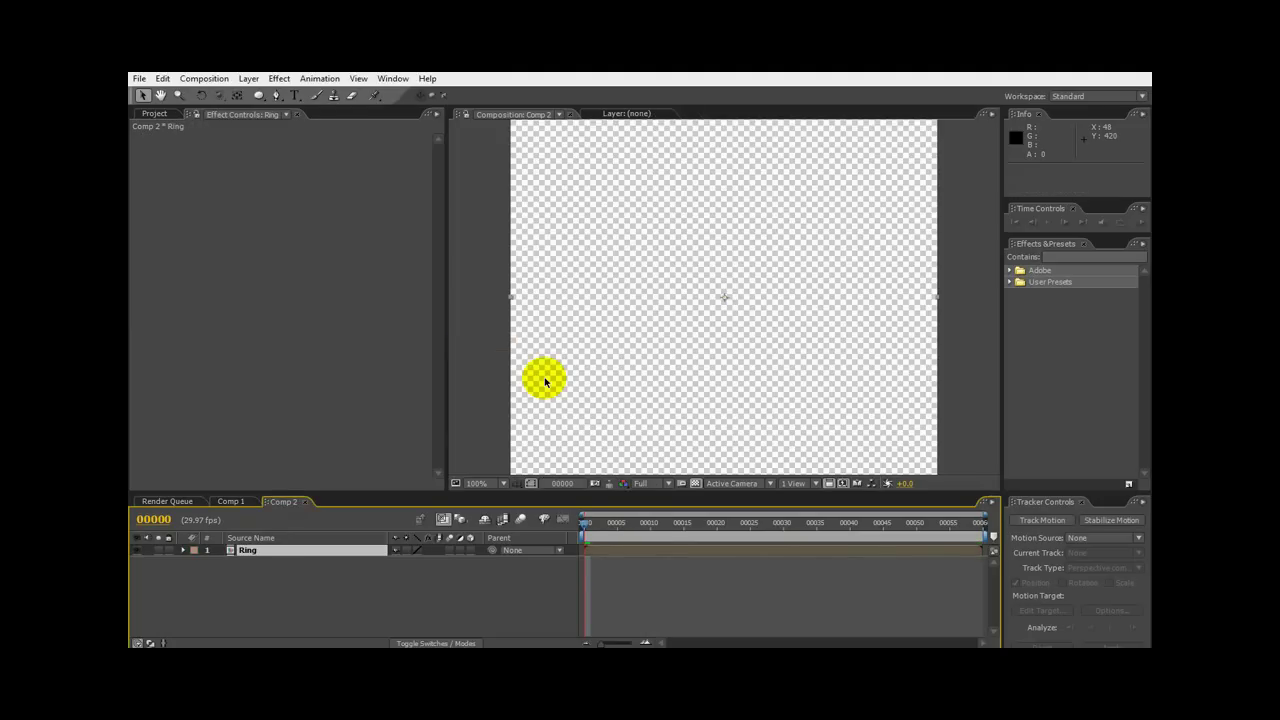
Glance at Comp 1, then return to Comp 2 and scrub to frame 00023 to view the ring
click(231, 502)
click(282, 502)
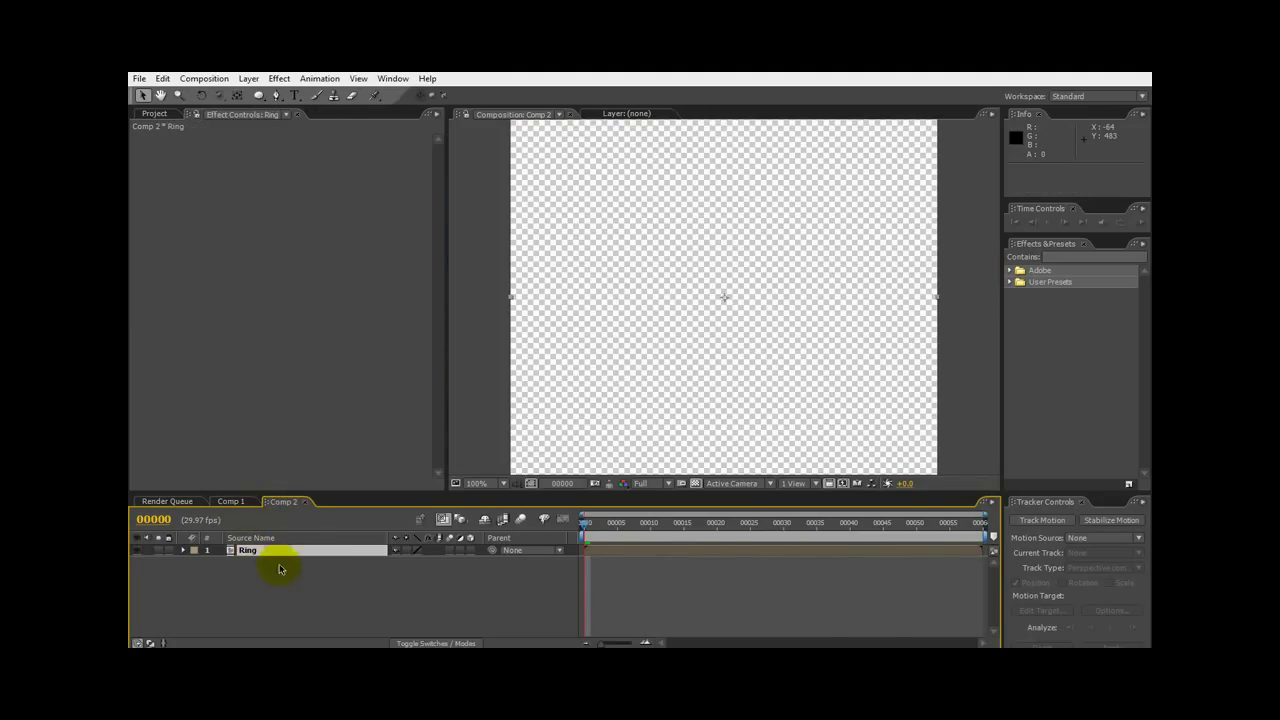
drag(591, 527, 738, 523)
Drop the Ring comp into Comp 1 above the background footage and scrub to frame 00031
click(232, 502)
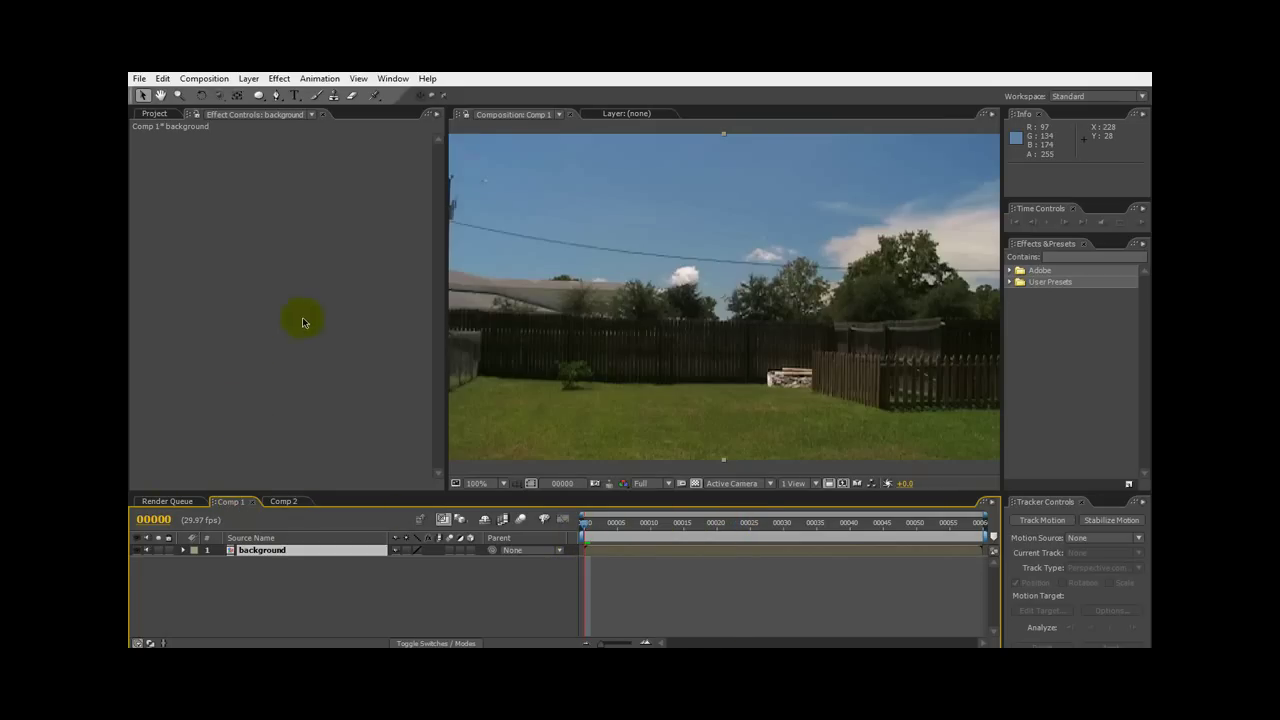
click(170, 119)
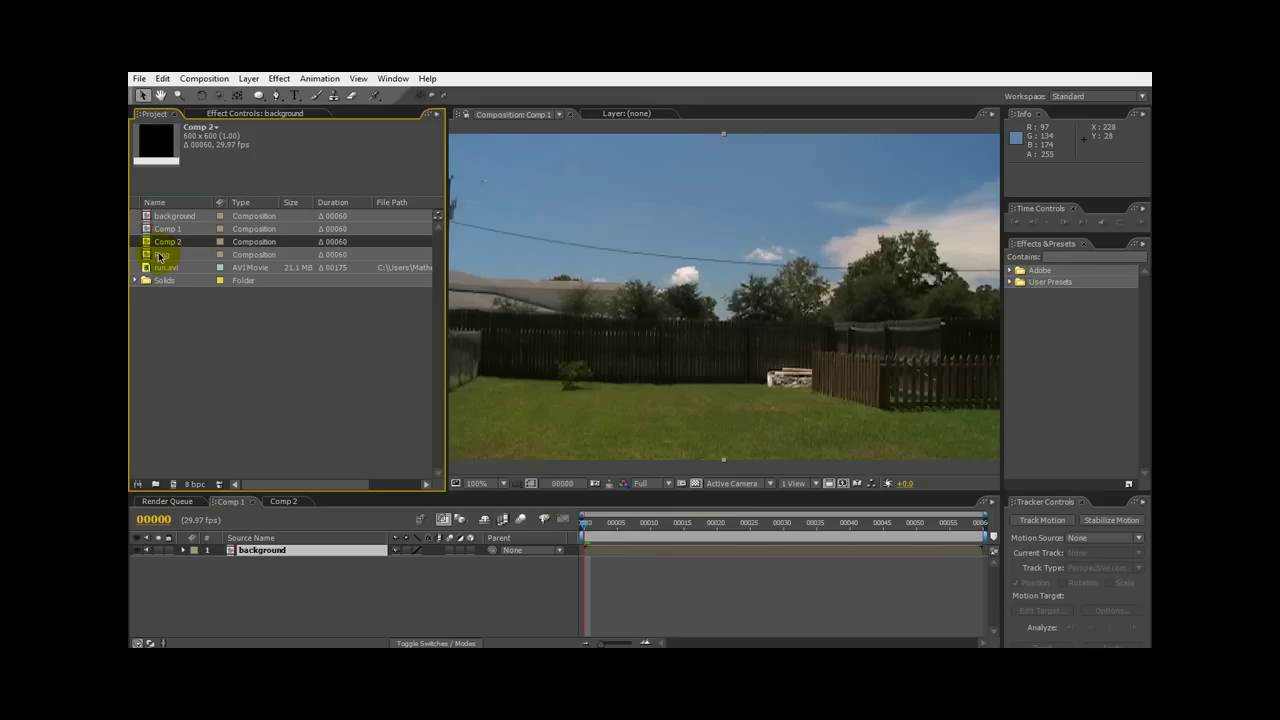
drag(160, 257, 278, 550)
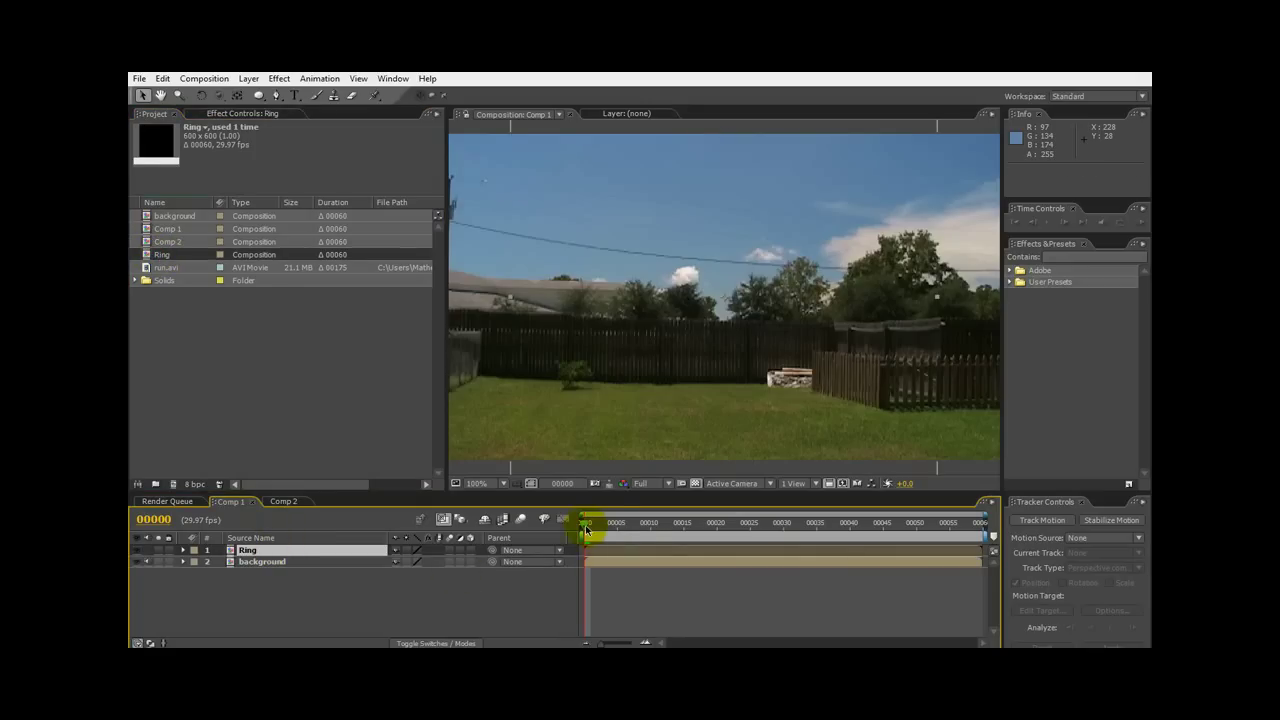
drag(586, 530, 792, 520)
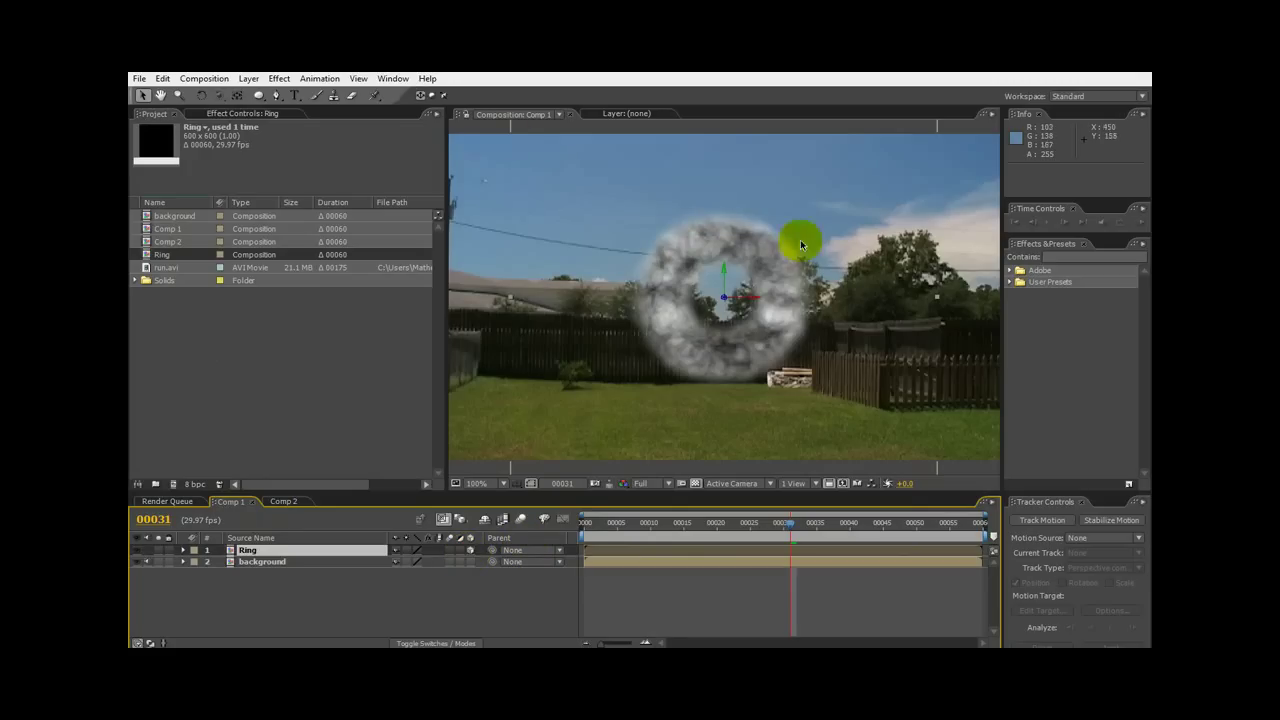
Tilt and turn the Ring layer over in 3D with the Rotation tool
click(201, 95)
drag(737, 294, 1012, 200)
click(142, 95)
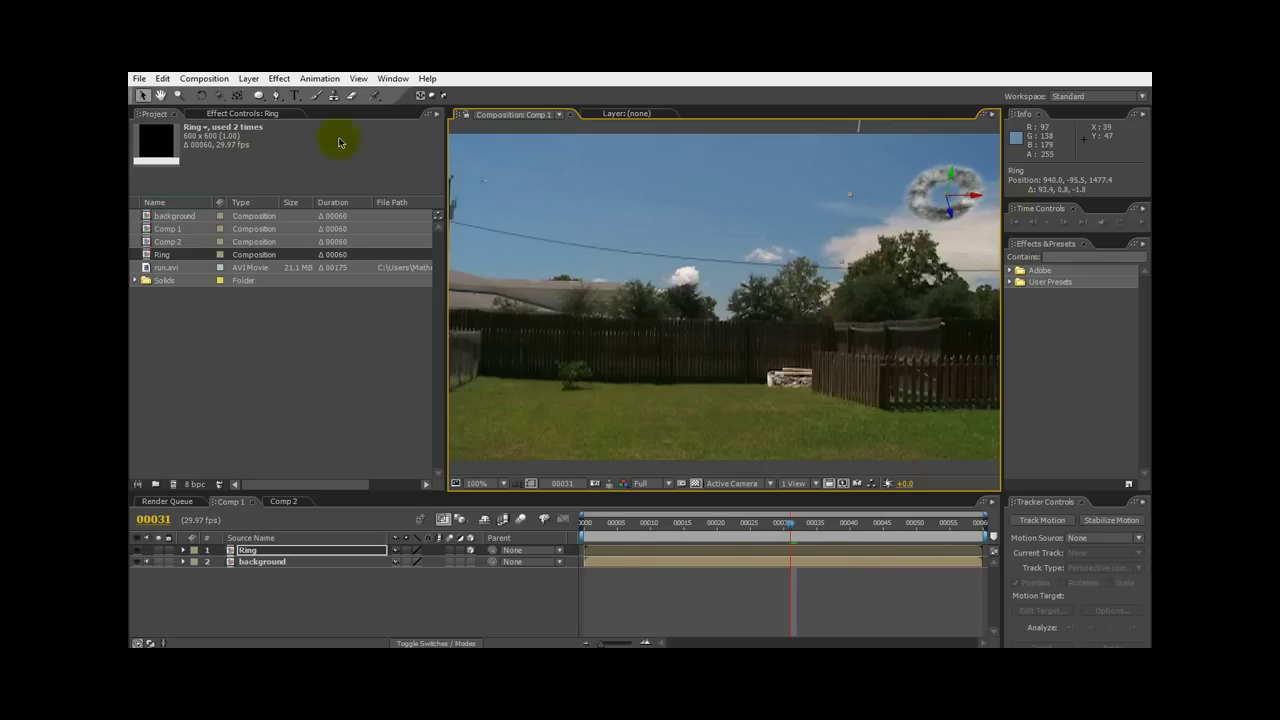
click(201, 95)
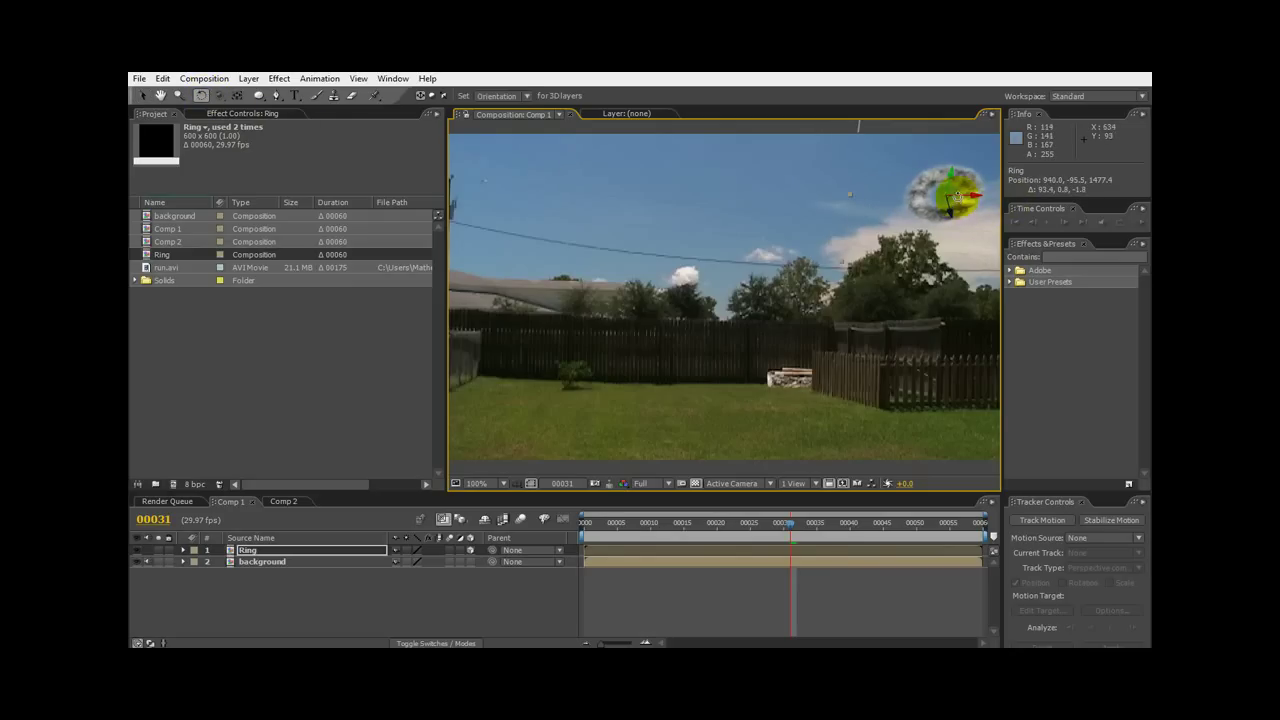
mouse_move(954, 202)
mouse_down()
mouse_move(953, 186)
mouse_move(925, 180)
mouse_move(938, 183)
mouse_up()
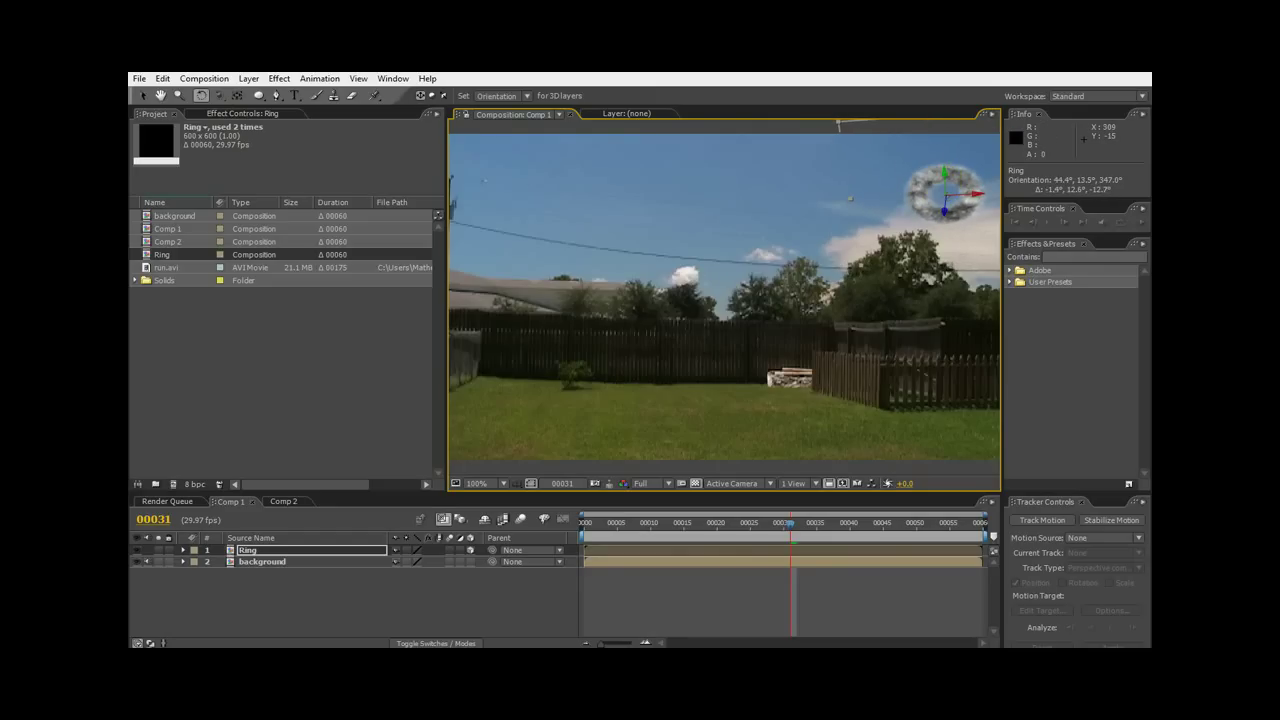
Move the ring into the upper-right sky at 1057.6, -211.0, 2165.7, checking frames 00035 and 00051
click(142, 95)
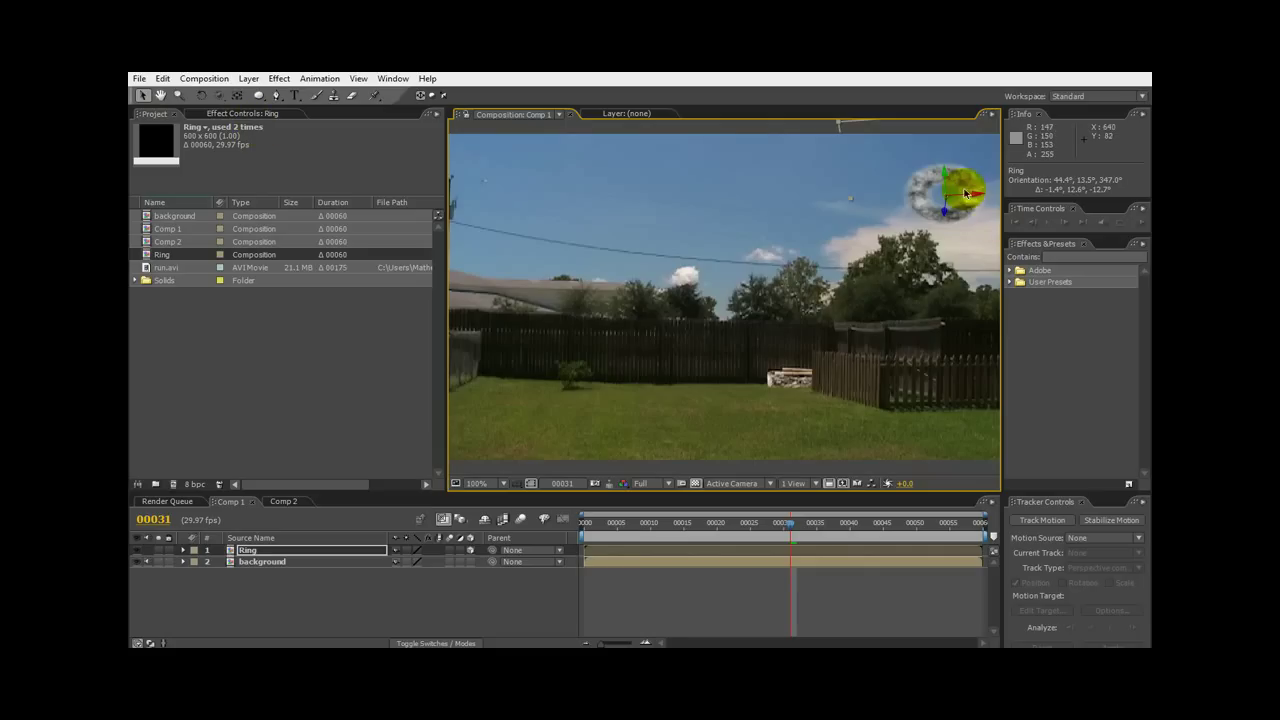
drag(968, 199, 929, 178)
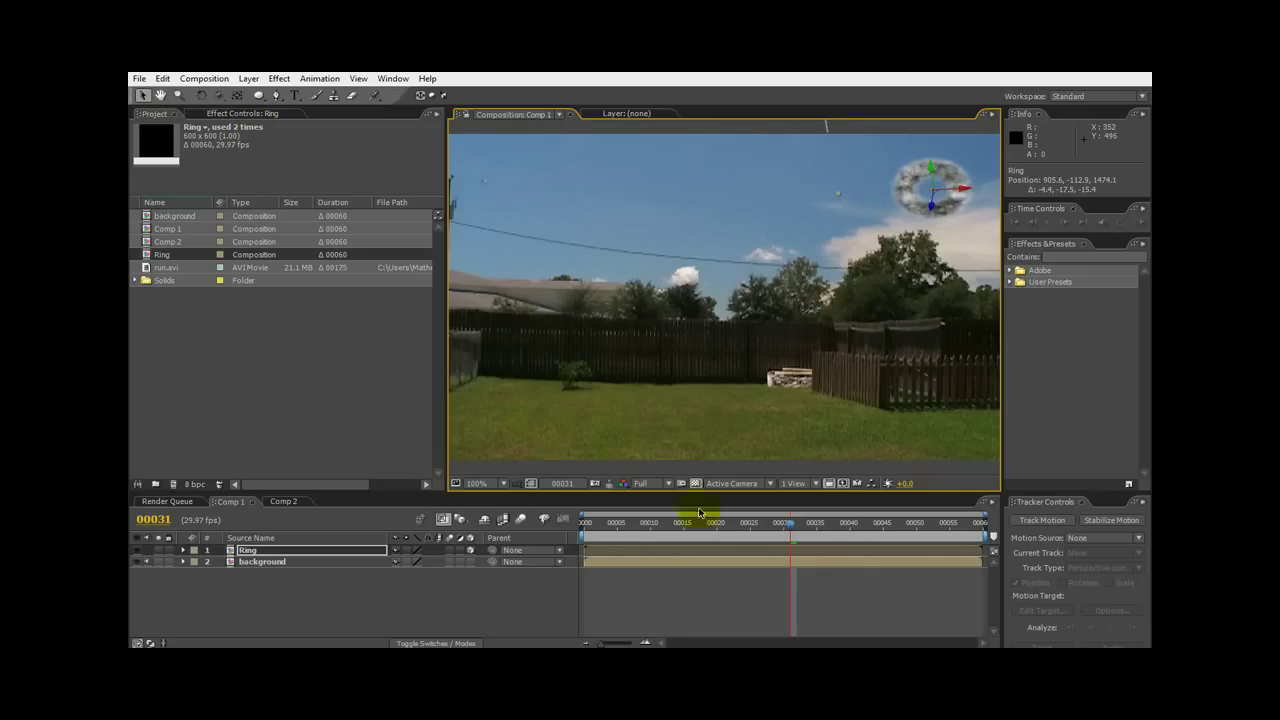
drag(801, 527, 937, 517)
click(937, 219)
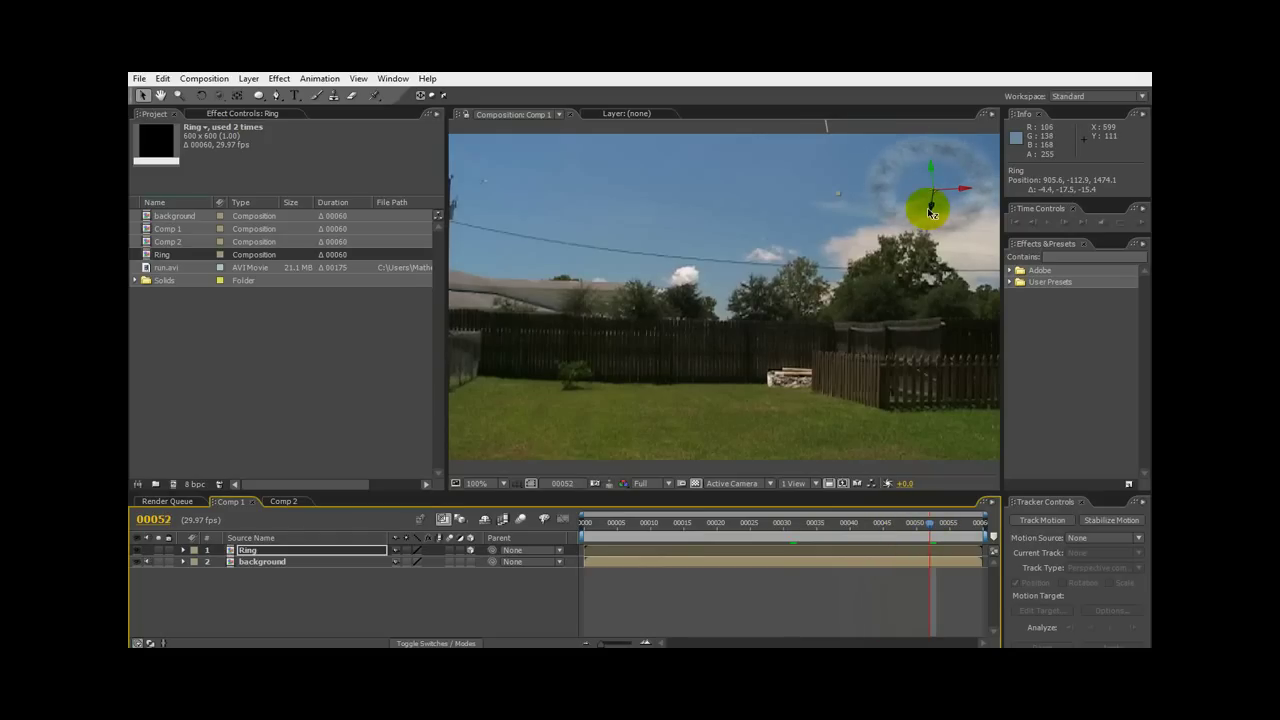
drag(930, 212, 941, 130)
click(944, 221)
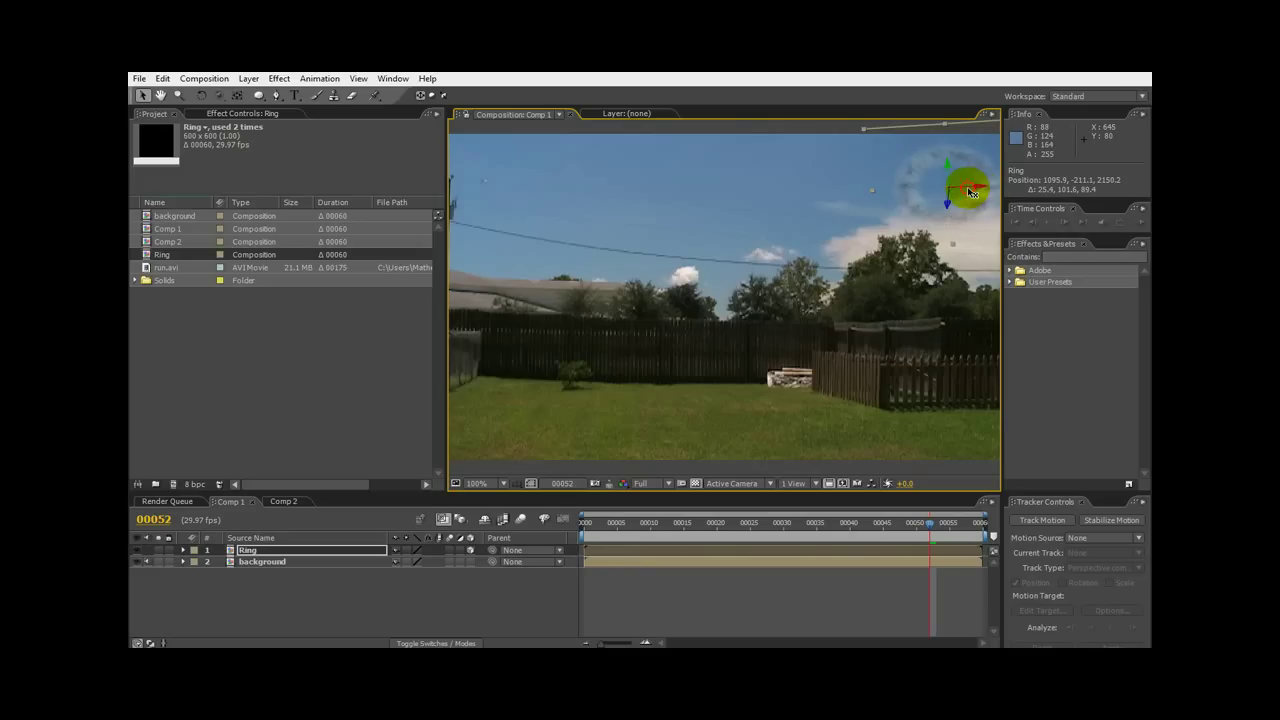
drag(965, 192, 943, 229)
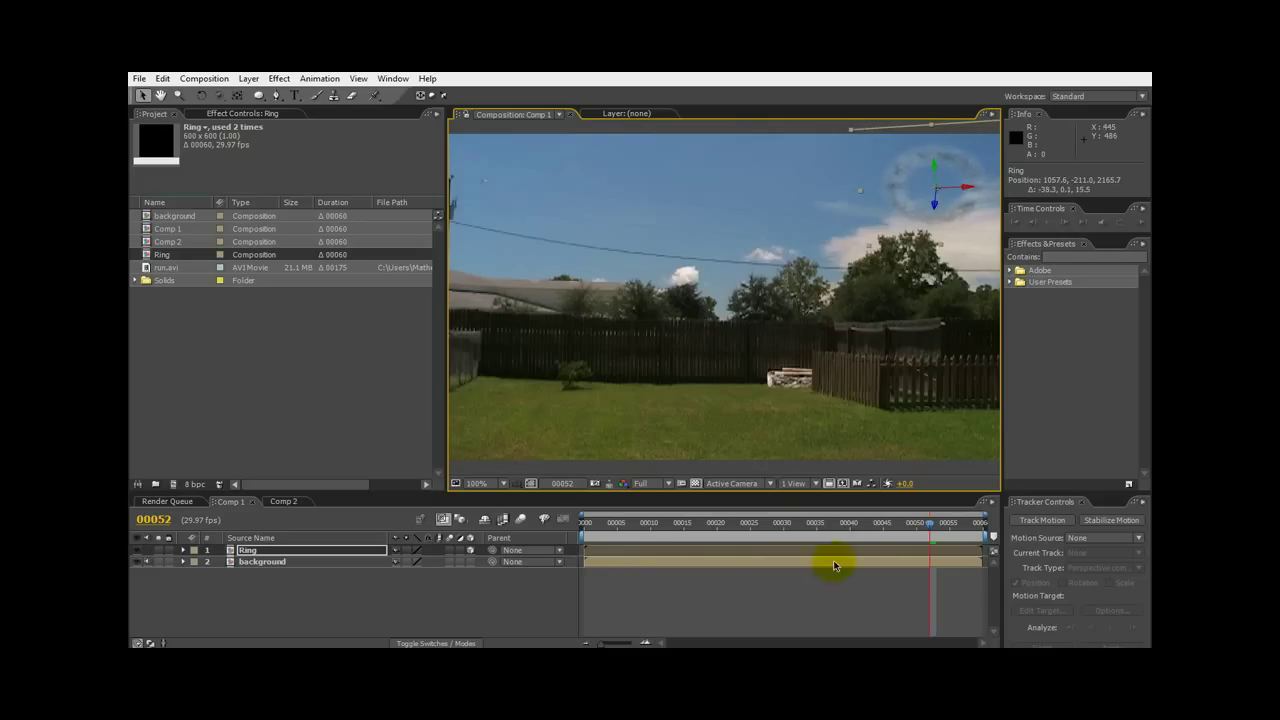
mouse_move(929, 523)
mouse_down()
mouse_move(614, 520)
mouse_move(1000, 543)
mouse_move(851, 534)
mouse_move(975, 530)
mouse_move(727, 522)
mouse_move(958, 549)
mouse_move(909, 531)
mouse_up()
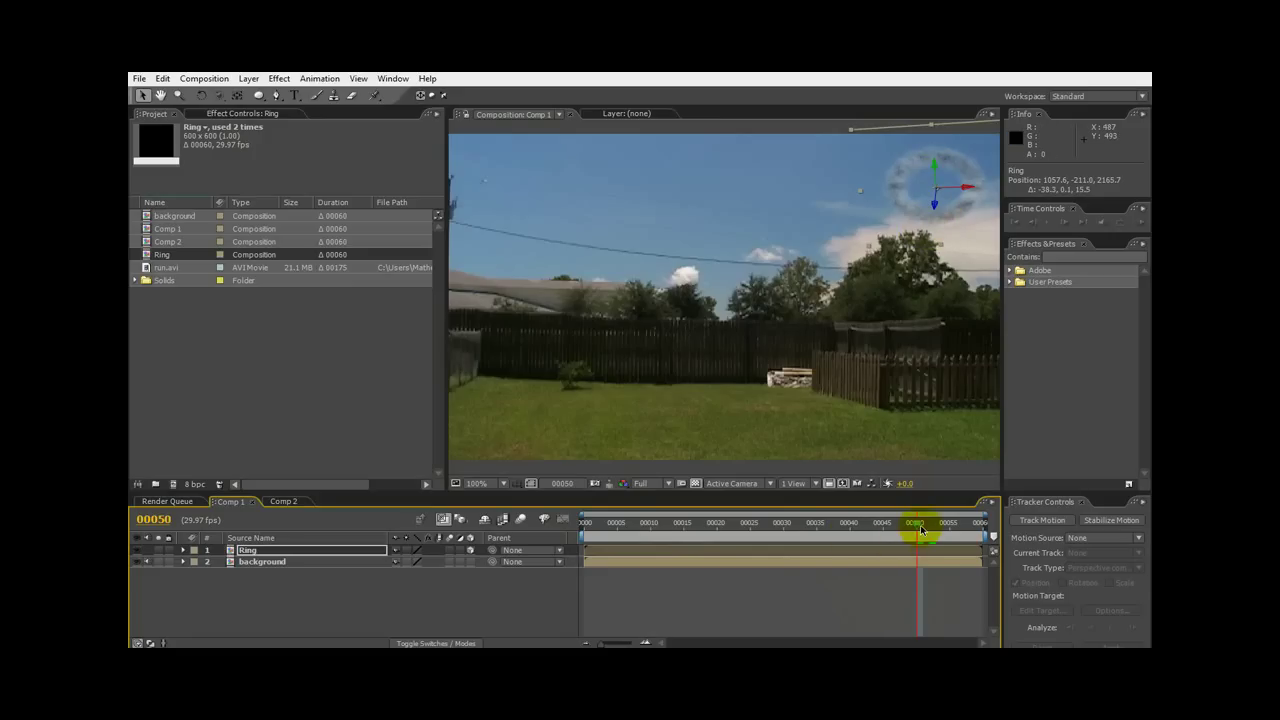
drag(920, 523, 820, 508)
Set the Ring layer's blending mode to Add so it glows against the sky
click(330, 558)
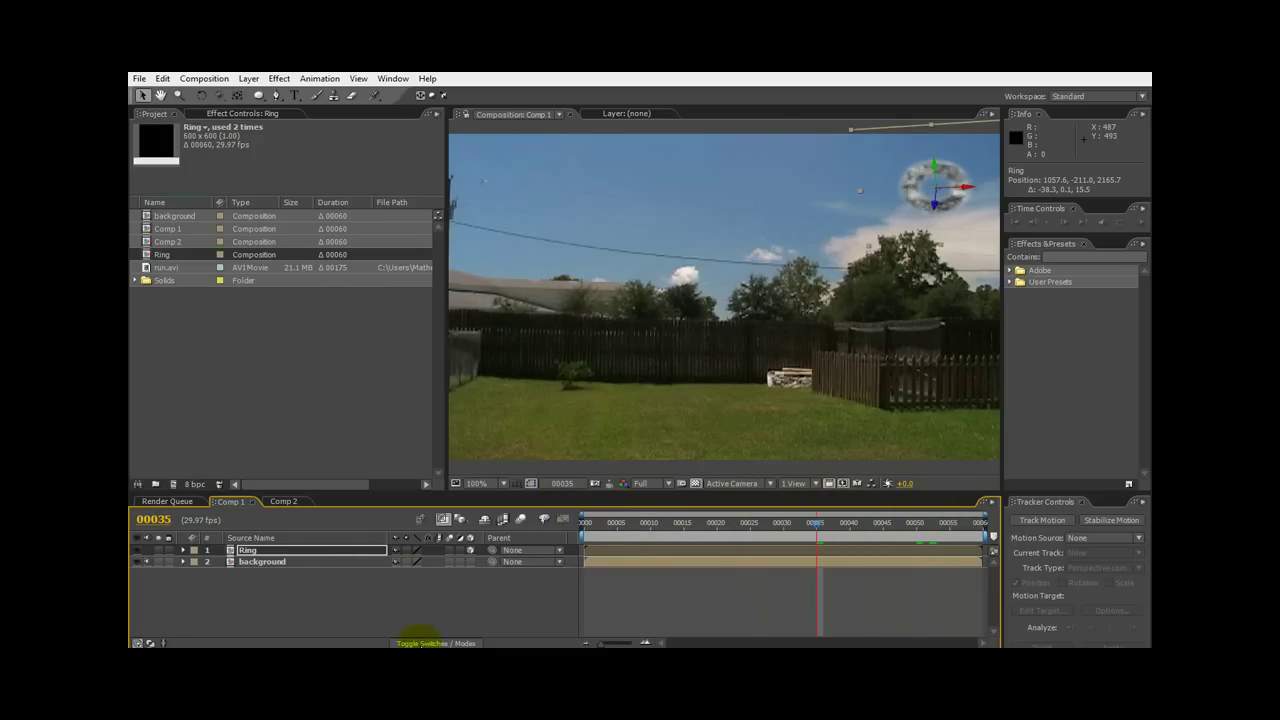
click(422, 643)
click(408, 556)
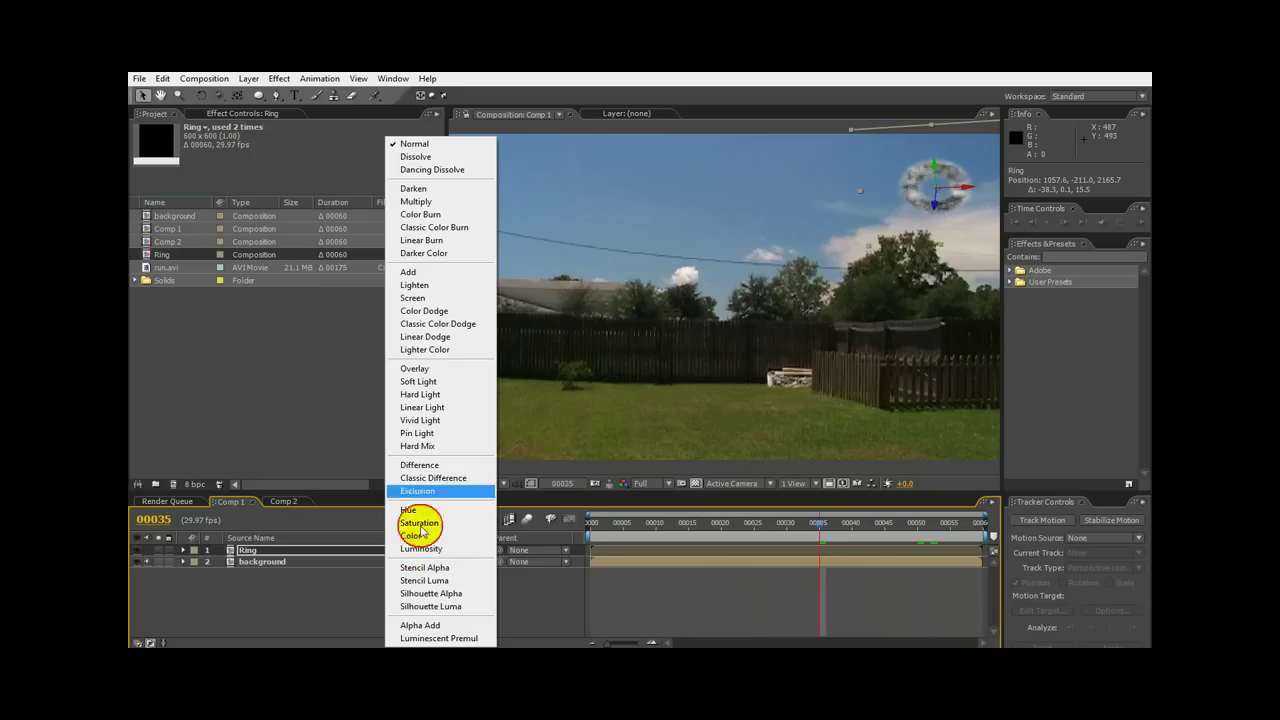
click(440, 276)
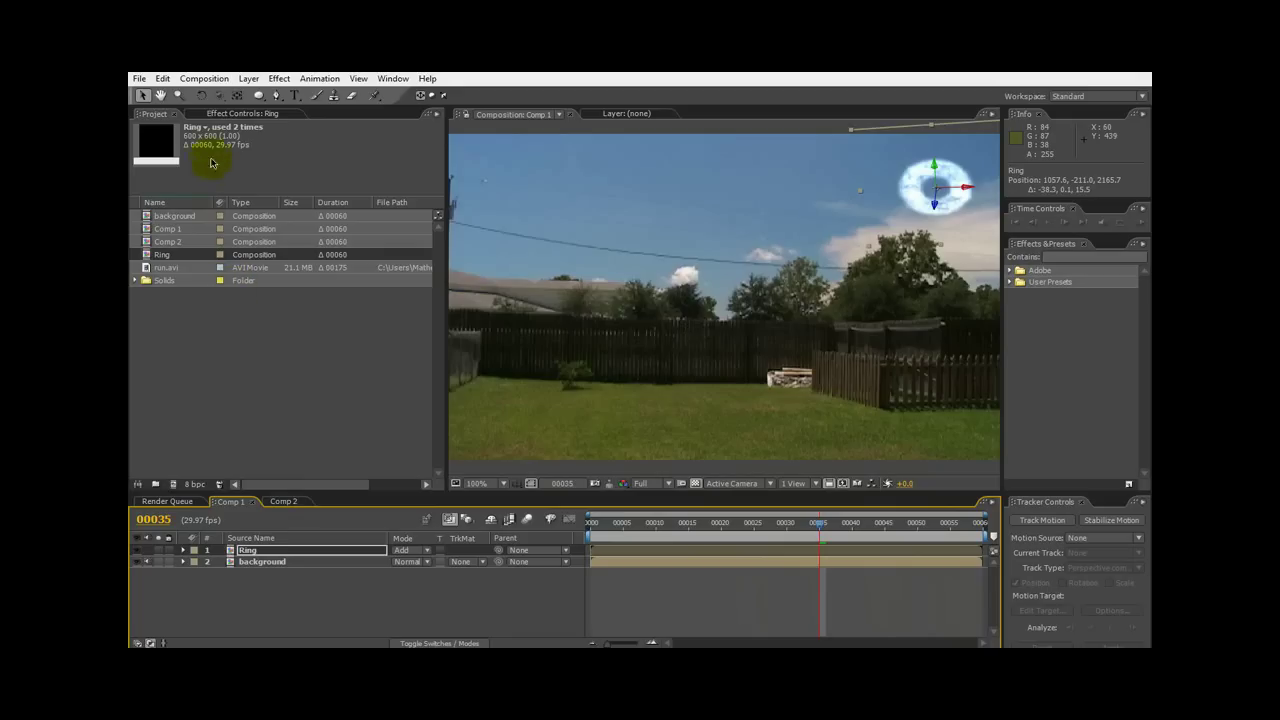
click(232, 114)
click(252, 552)
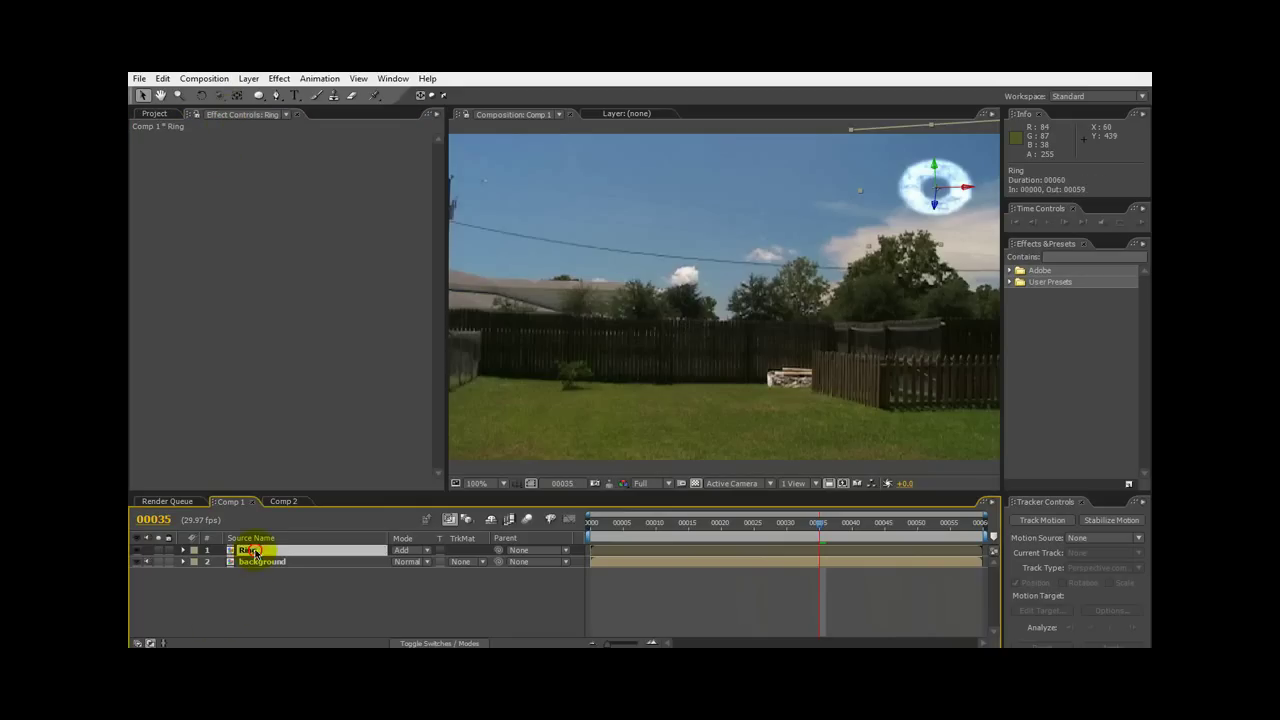
Apply Hue/Saturation to Ring with Colorize on: hue +21°, saturation 43, lightness -61
right_click(183, 283)
mouse_move(226, 342)
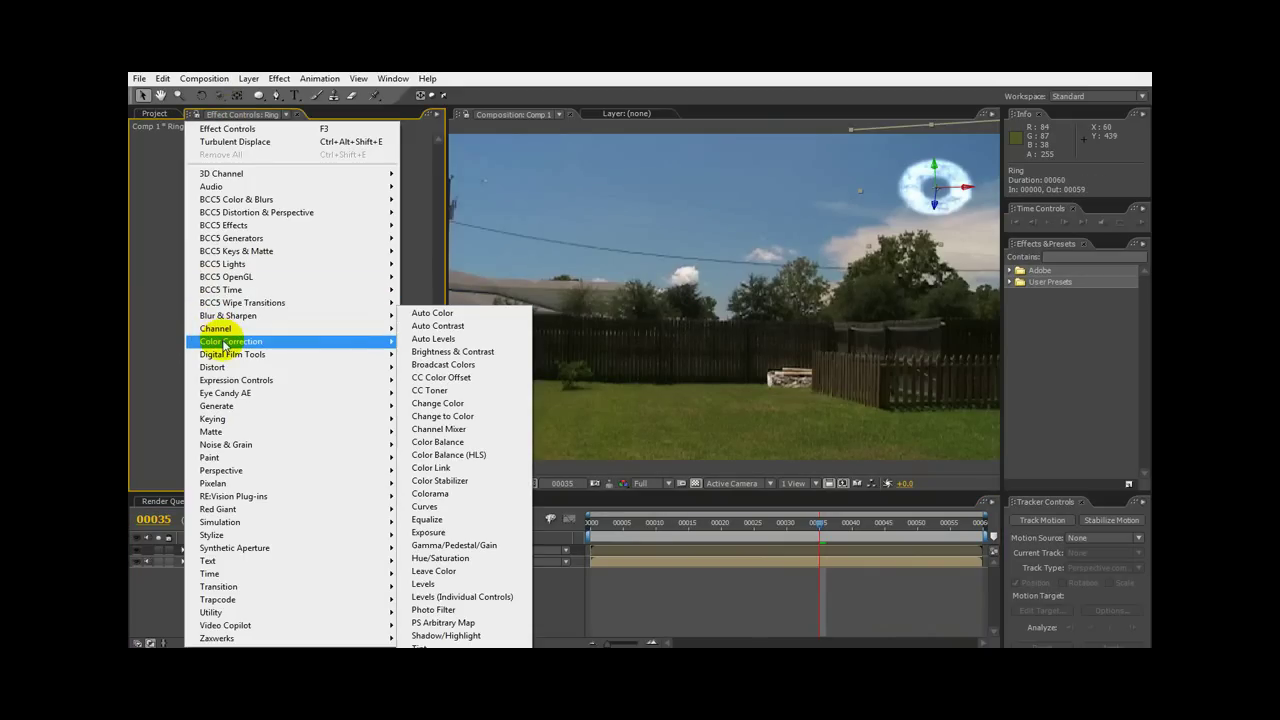
click(450, 558)
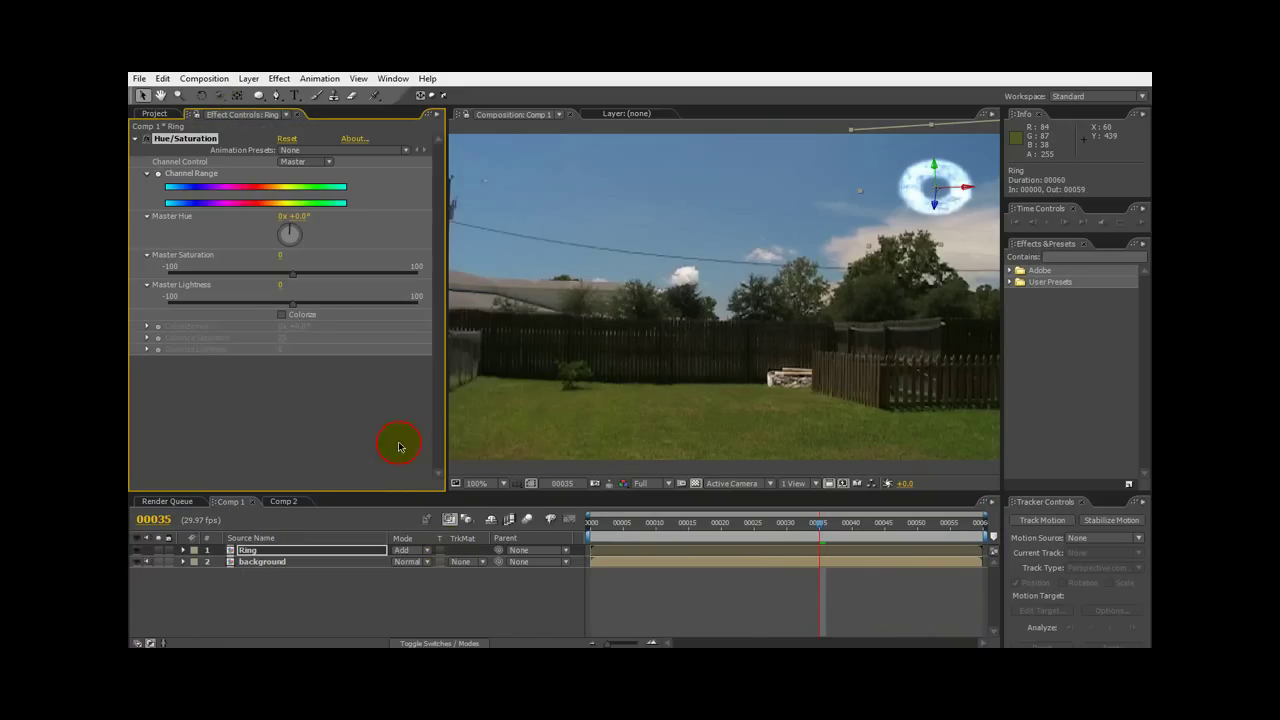
click(283, 316)
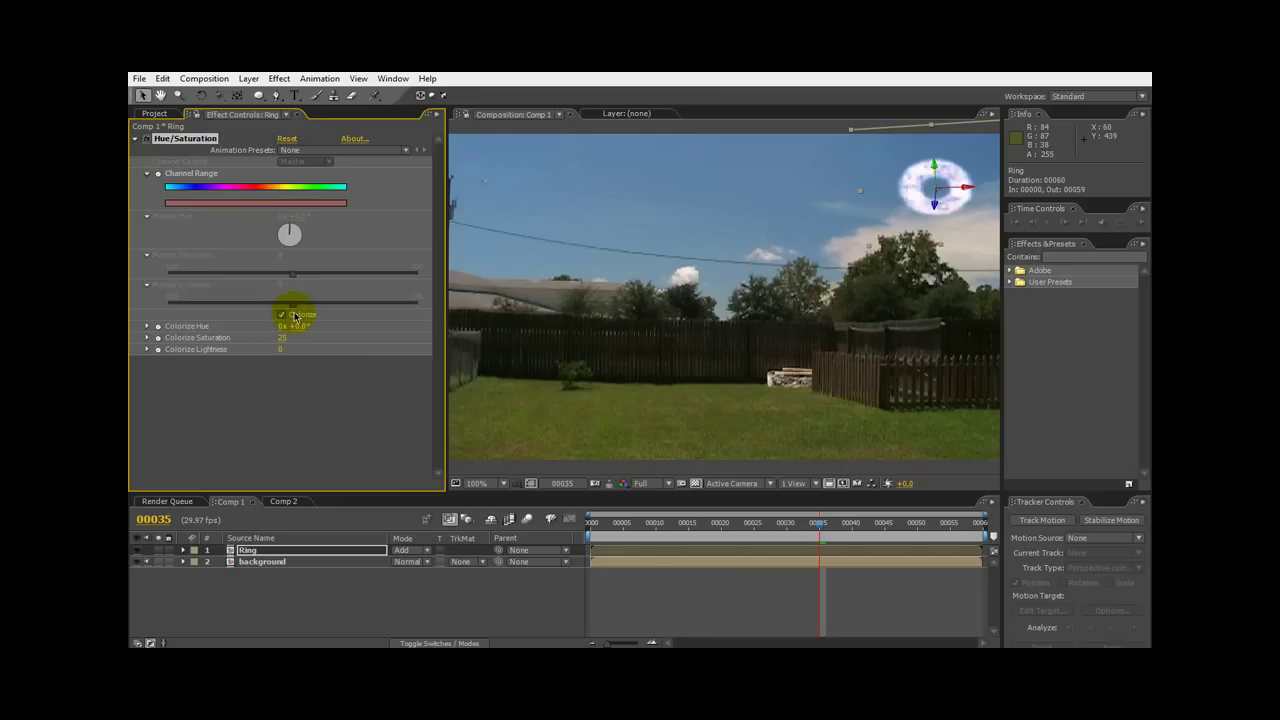
drag(283, 342, 236, 355)
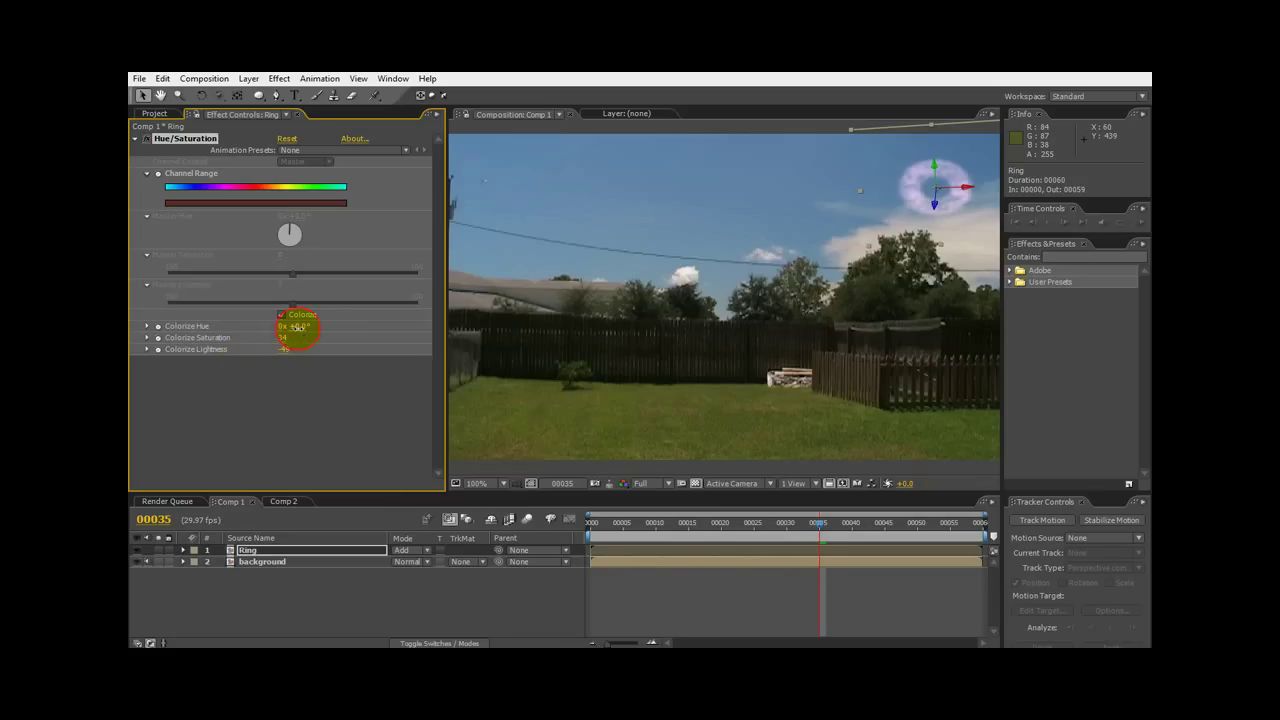
drag(298, 328, 323, 329)
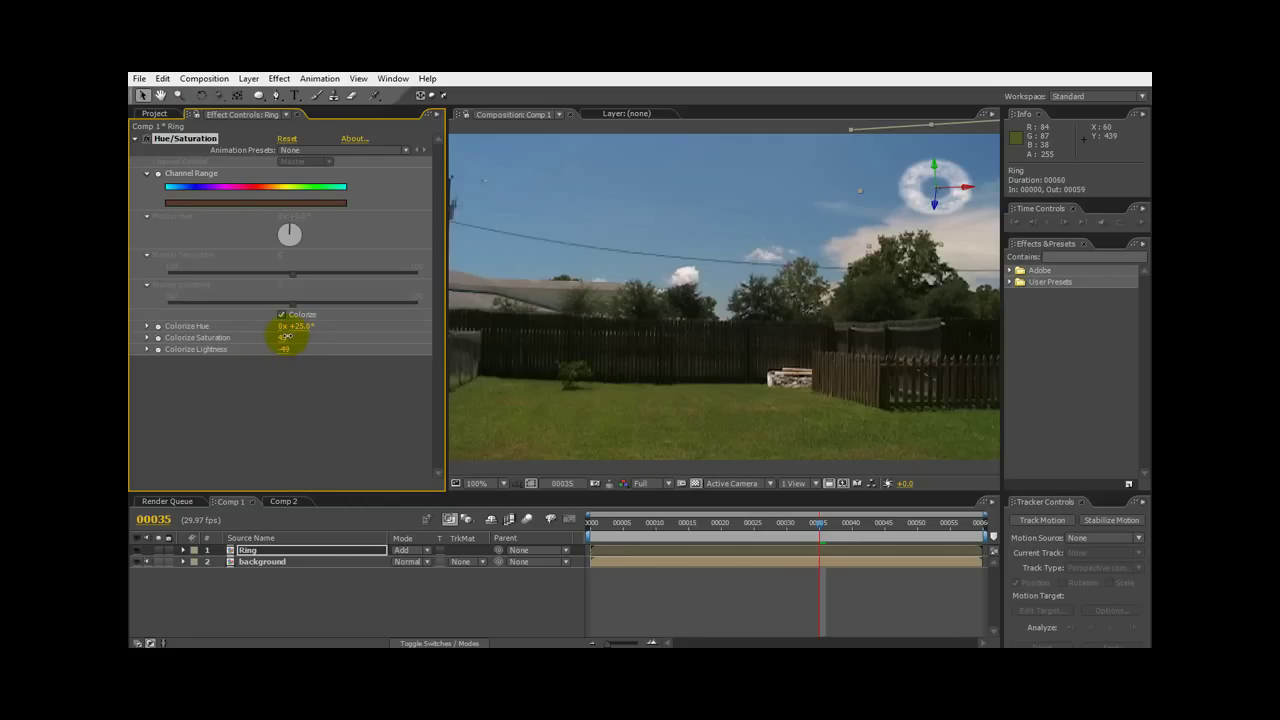
drag(281, 350, 275, 352)
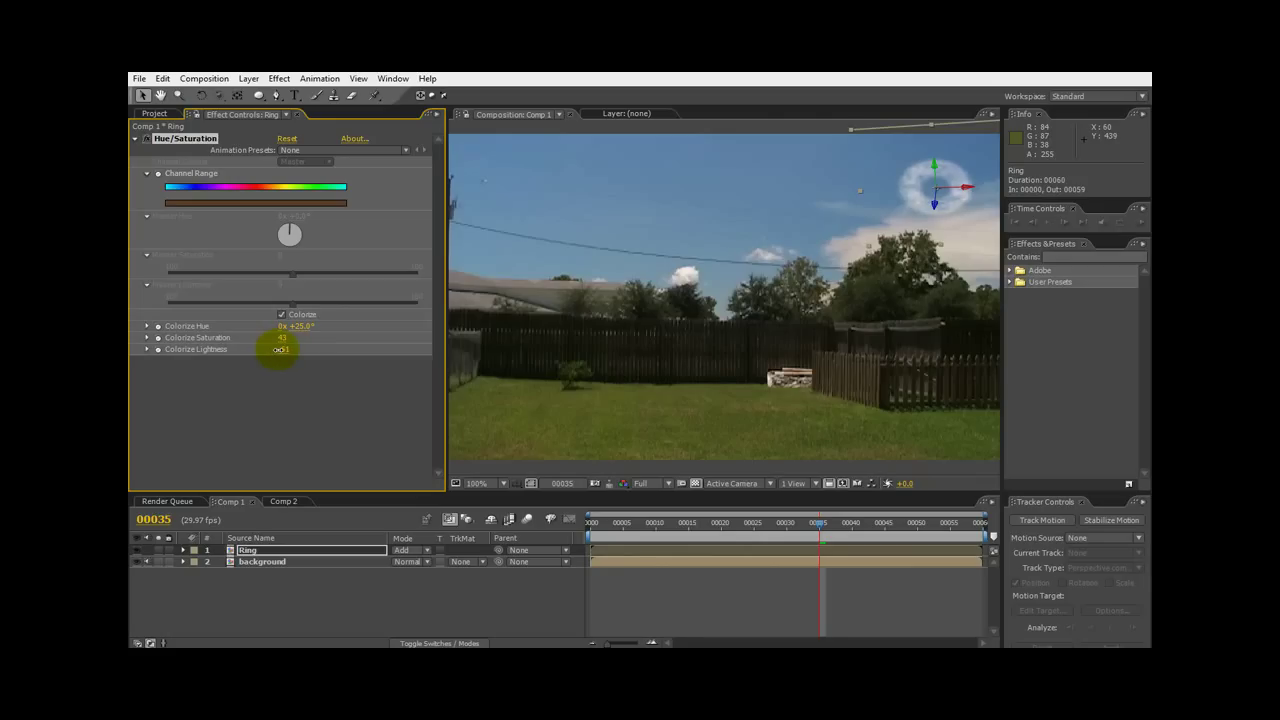
drag(279, 349, 298, 337)
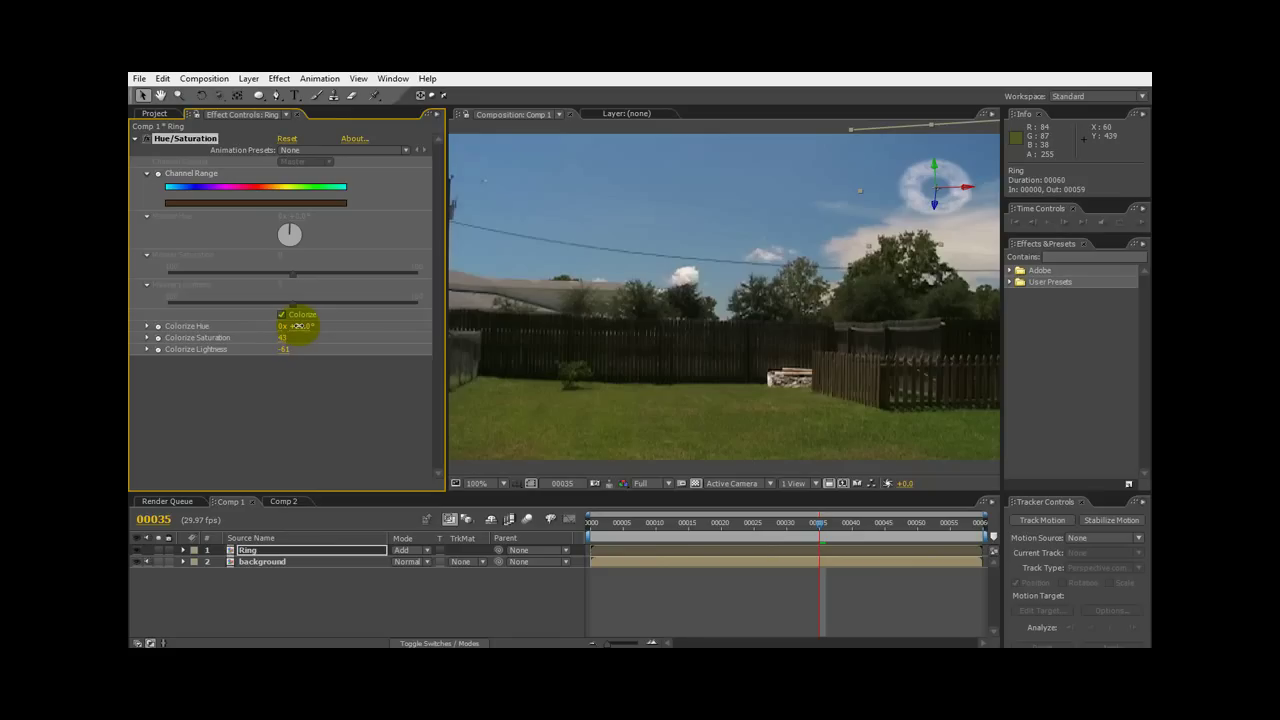
mouse_move(820, 523)
mouse_down()
mouse_move(714, 523)
mouse_move(948, 522)
mouse_move(742, 530)
mouse_move(580, 558)
mouse_move(938, 530)
mouse_move(796, 540)
mouse_move(847, 542)
mouse_move(903, 535)
mouse_move(812, 536)
mouse_move(877, 528)
mouse_move(819, 524)
mouse_move(886, 523)
mouse_move(810, 524)
mouse_move(883, 515)
mouse_move(757, 523)
mouse_move(843, 520)
mouse_up()
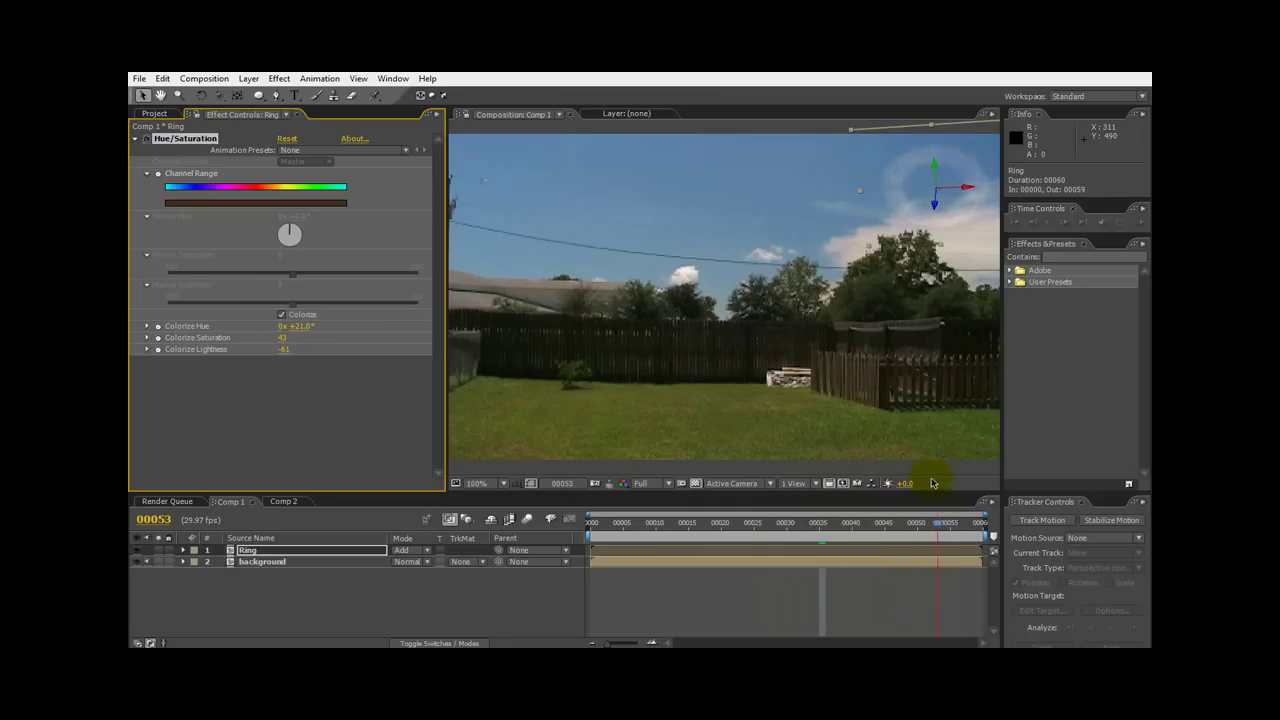
Scrub through the frames, then RAM-preview Comp 1 with all 59 frames playing in realtime
drag(776, 487, 658, 500)
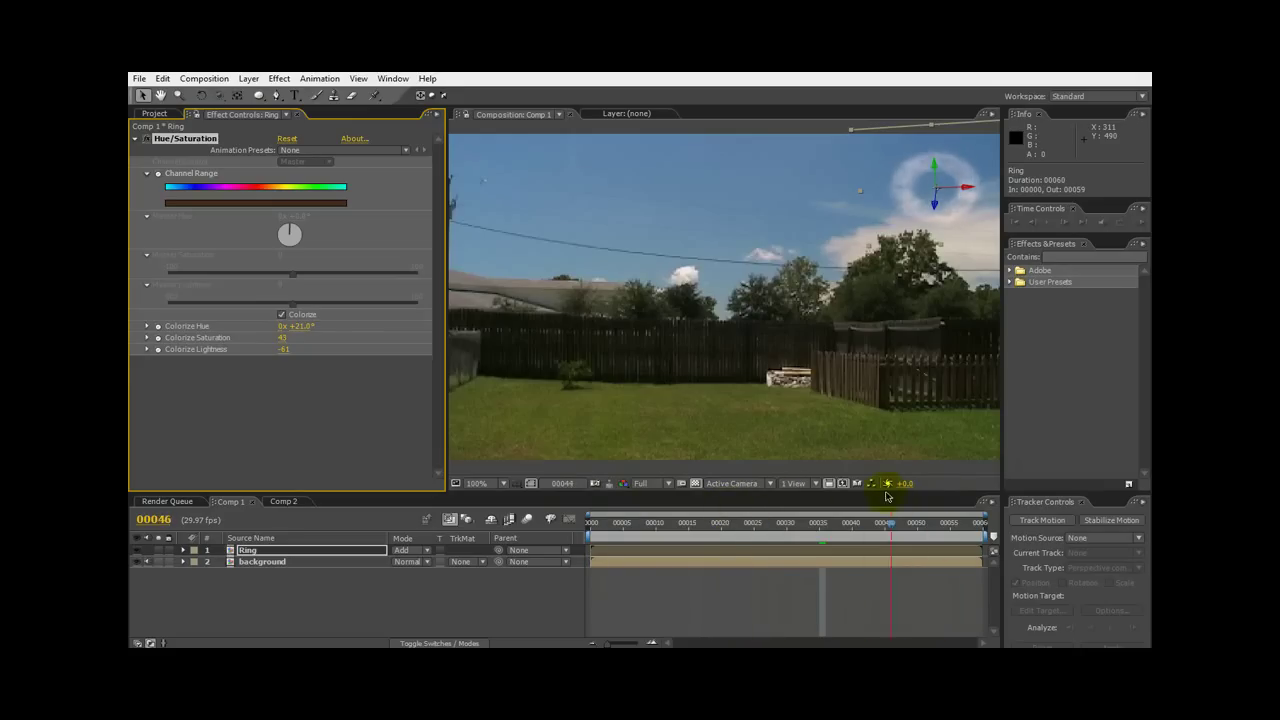
click(857, 484)
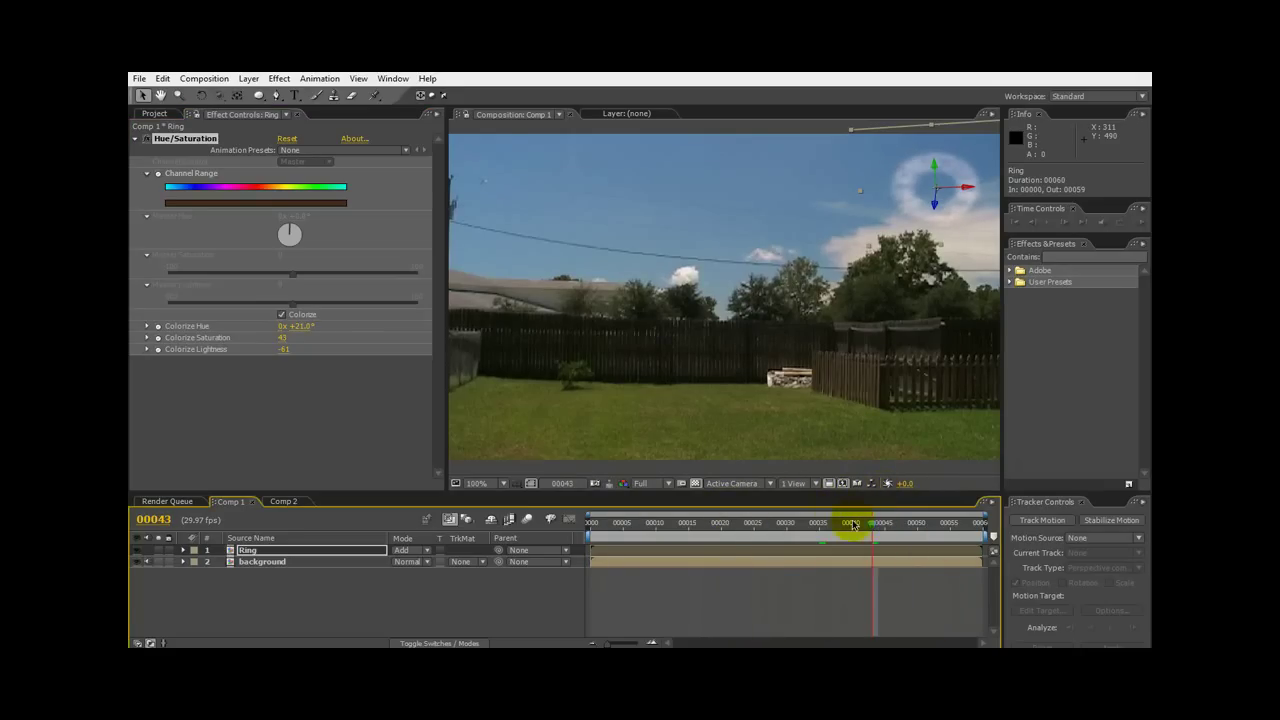
drag(878, 532, 451, 520)
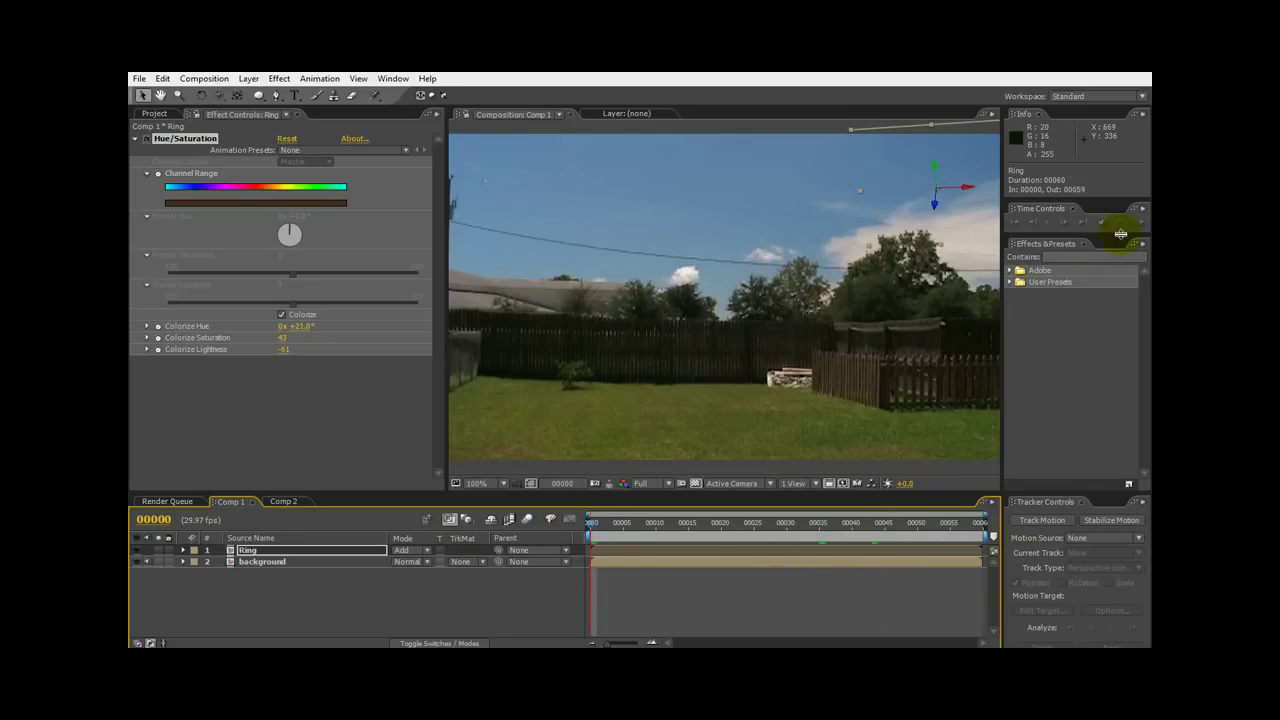
click(1141, 222)
click(1141, 223)
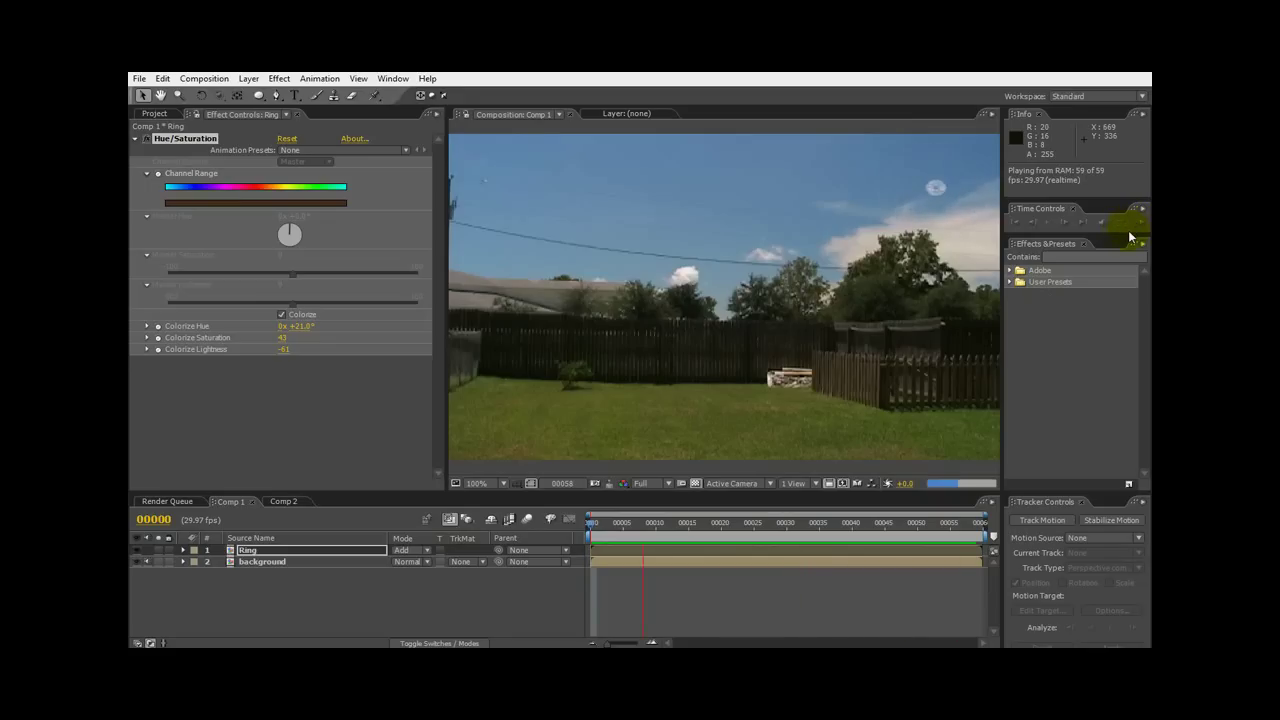
Stop the preview and glance at Comp 2 before returning to Comp 1
click(1133, 235)
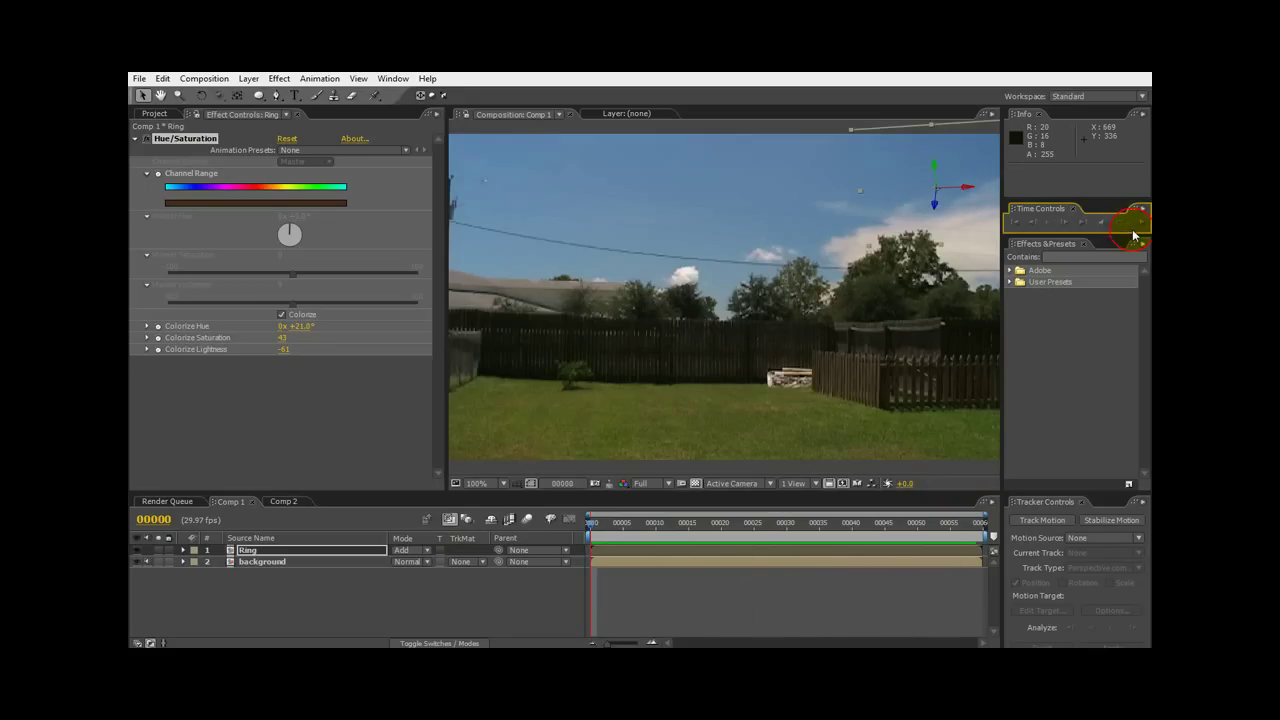
click(285, 502)
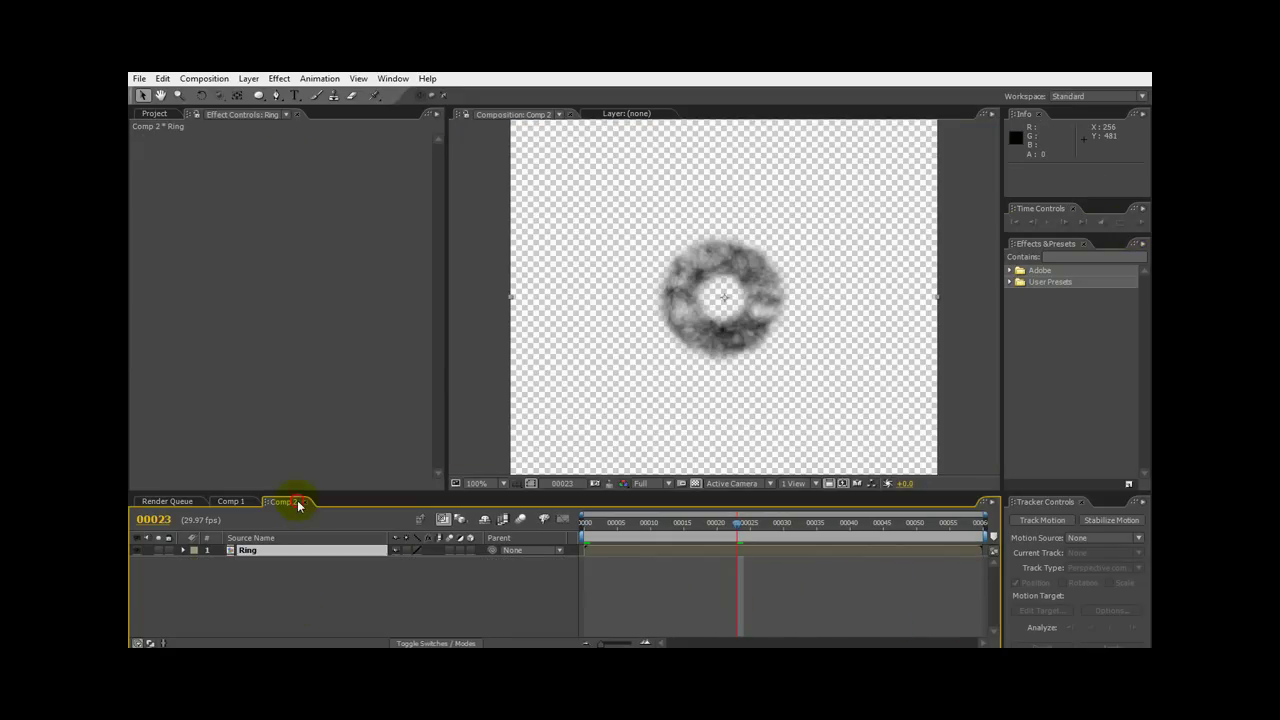
click(238, 502)
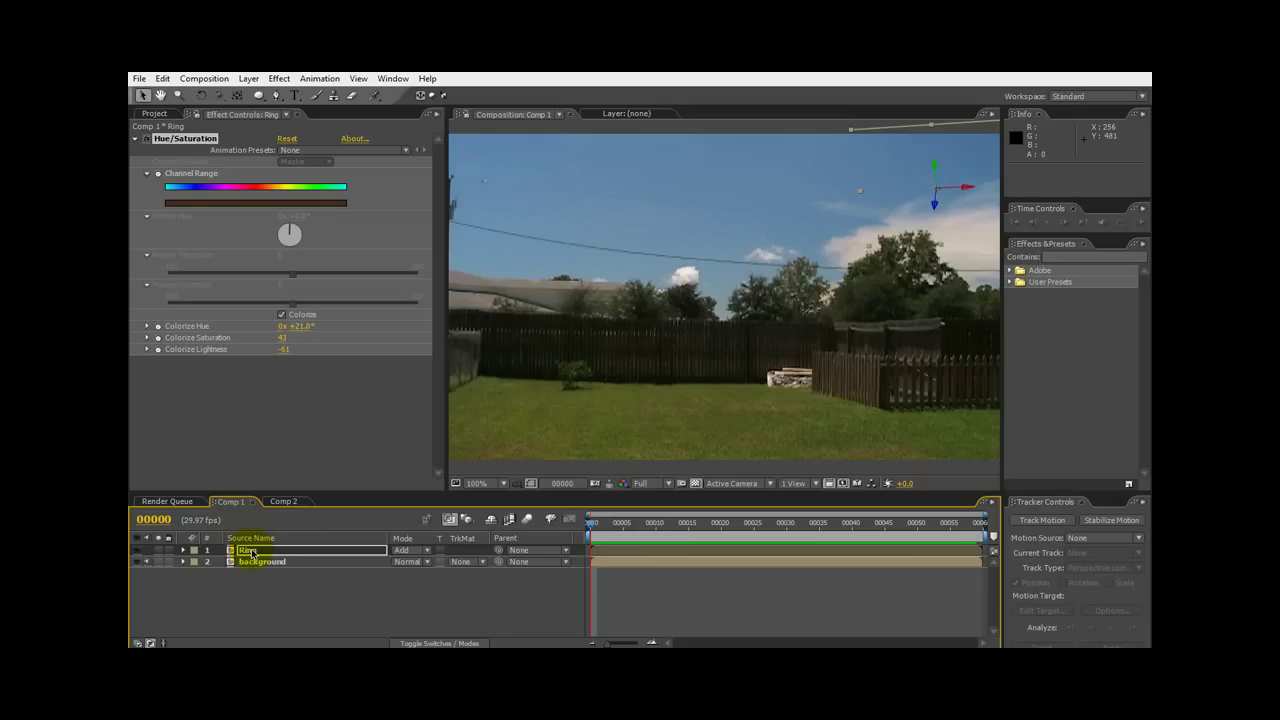
Time-stretch the Ring layer to 15 frames and slide it to start at frame 21
click(251, 552)
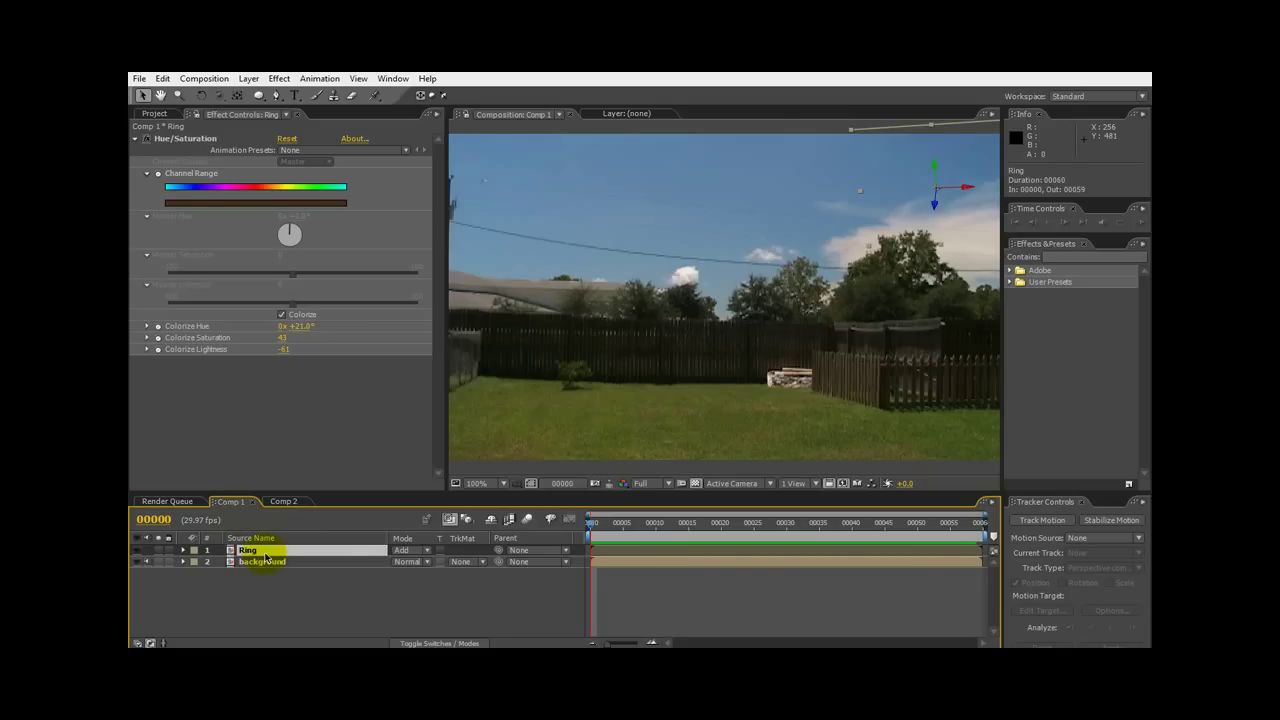
right_click(267, 558)
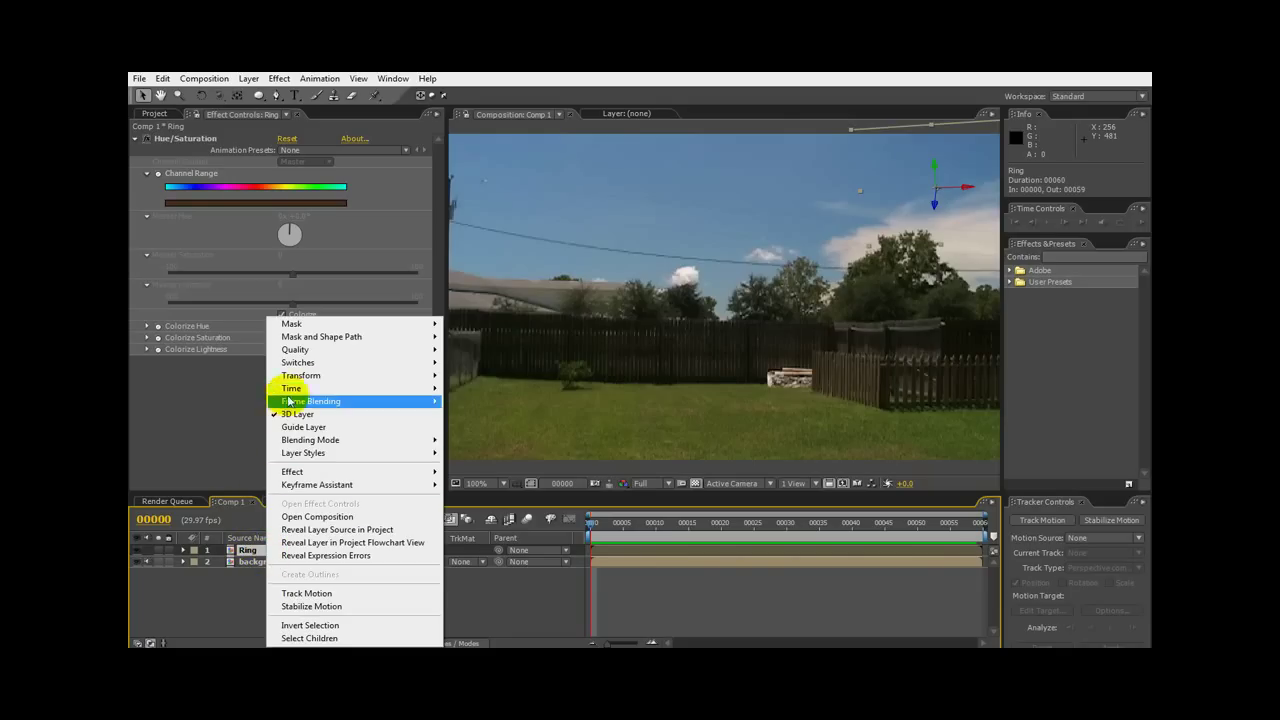
mouse_move(290, 392)
click(481, 414)
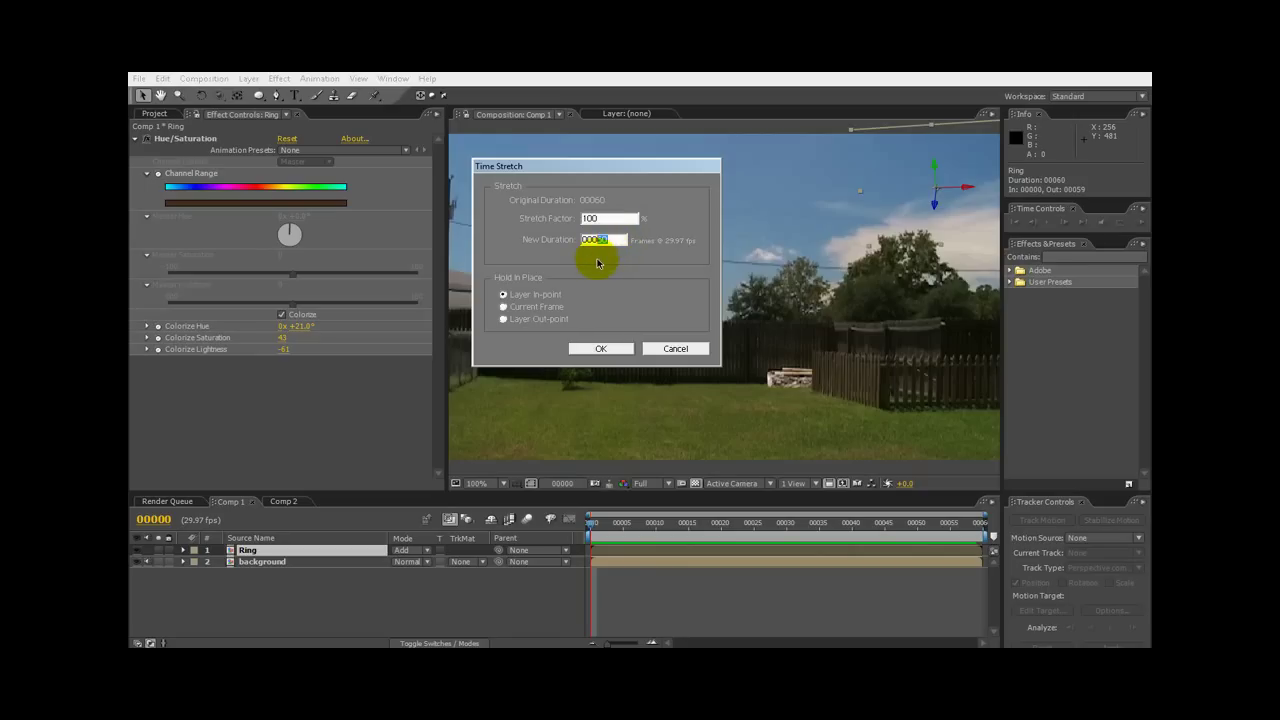
drag(597, 241, 619, 255)
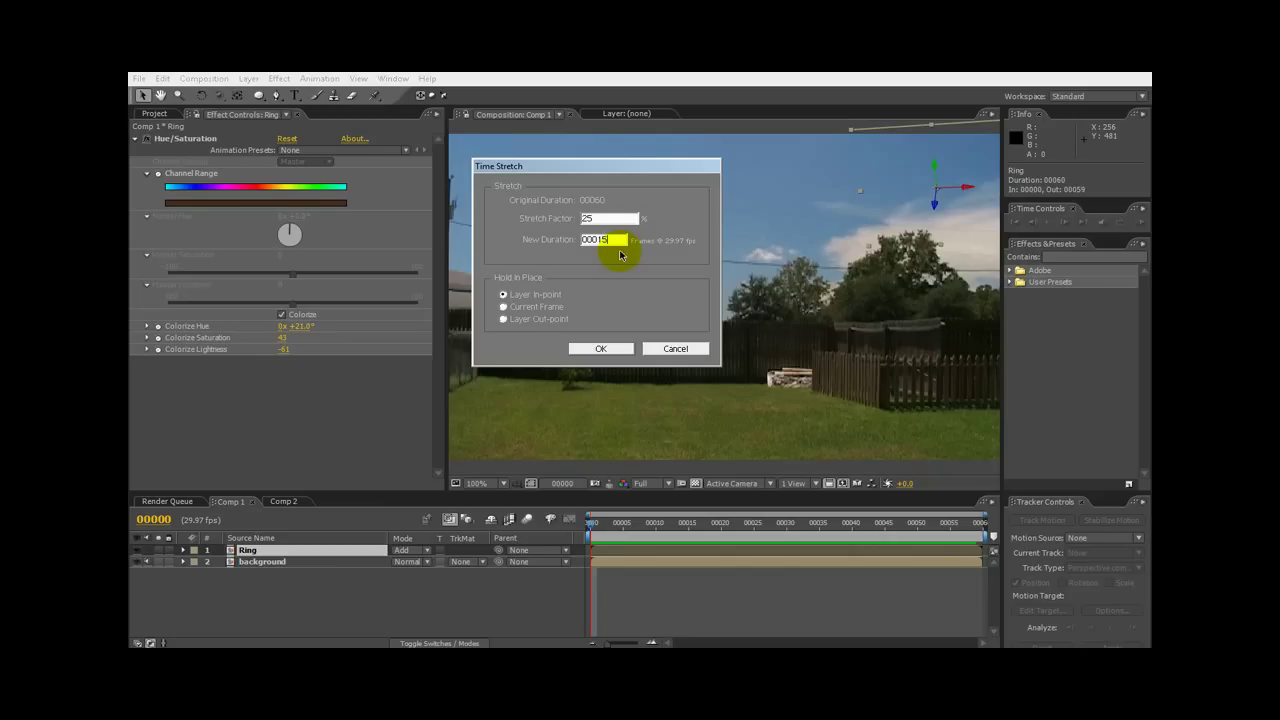
text(15)
click(601, 348)
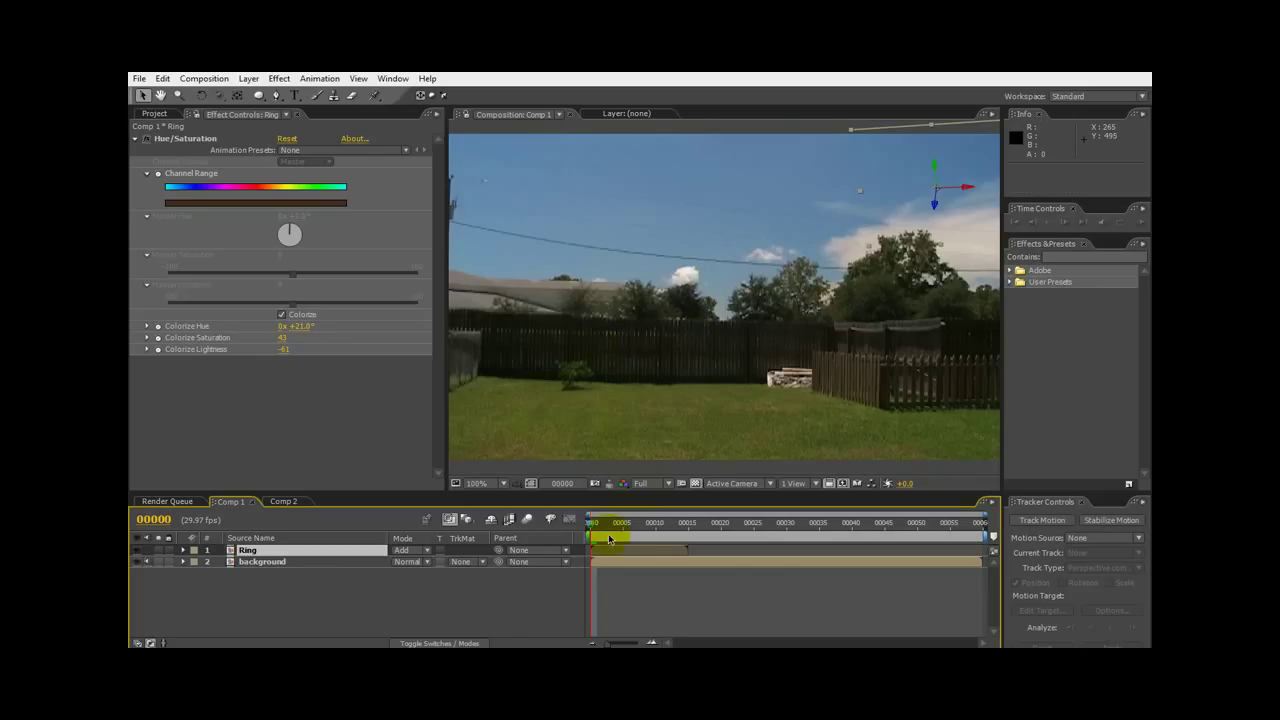
drag(590, 528, 771, 560)
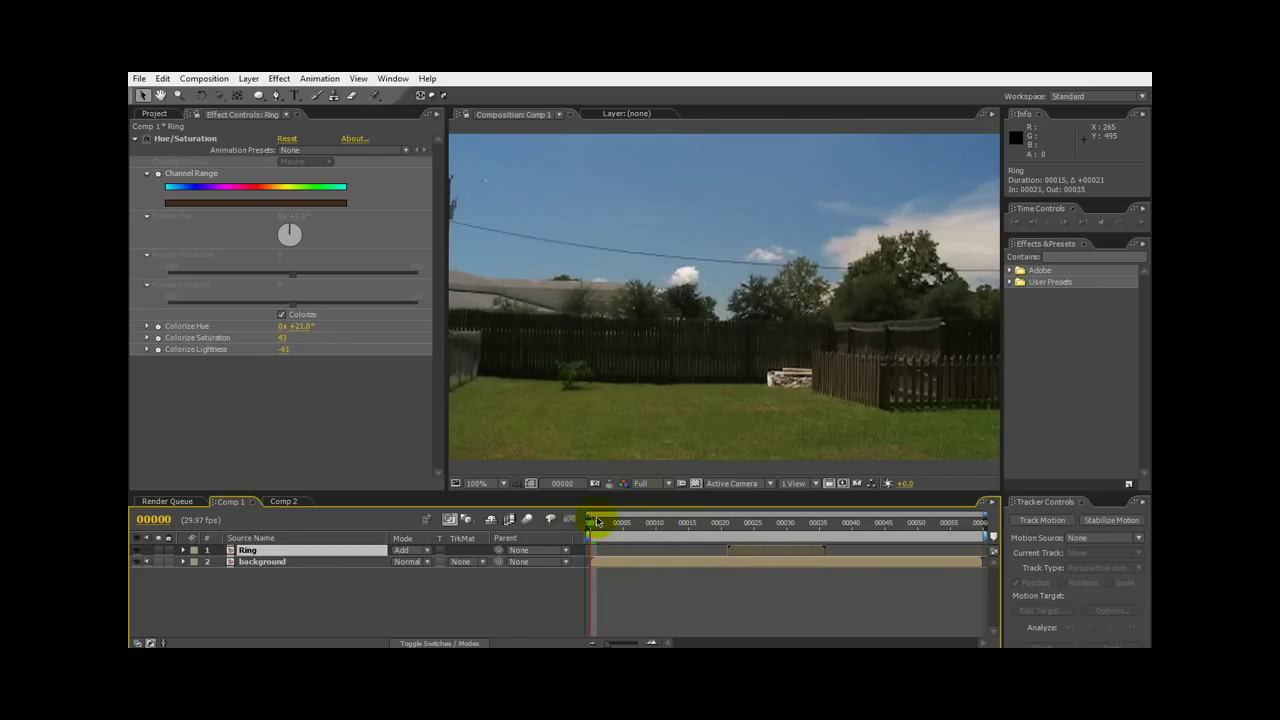
mouse_move(590, 528)
mouse_down()
mouse_move(826, 537)
mouse_move(587, 534)
mouse_up()
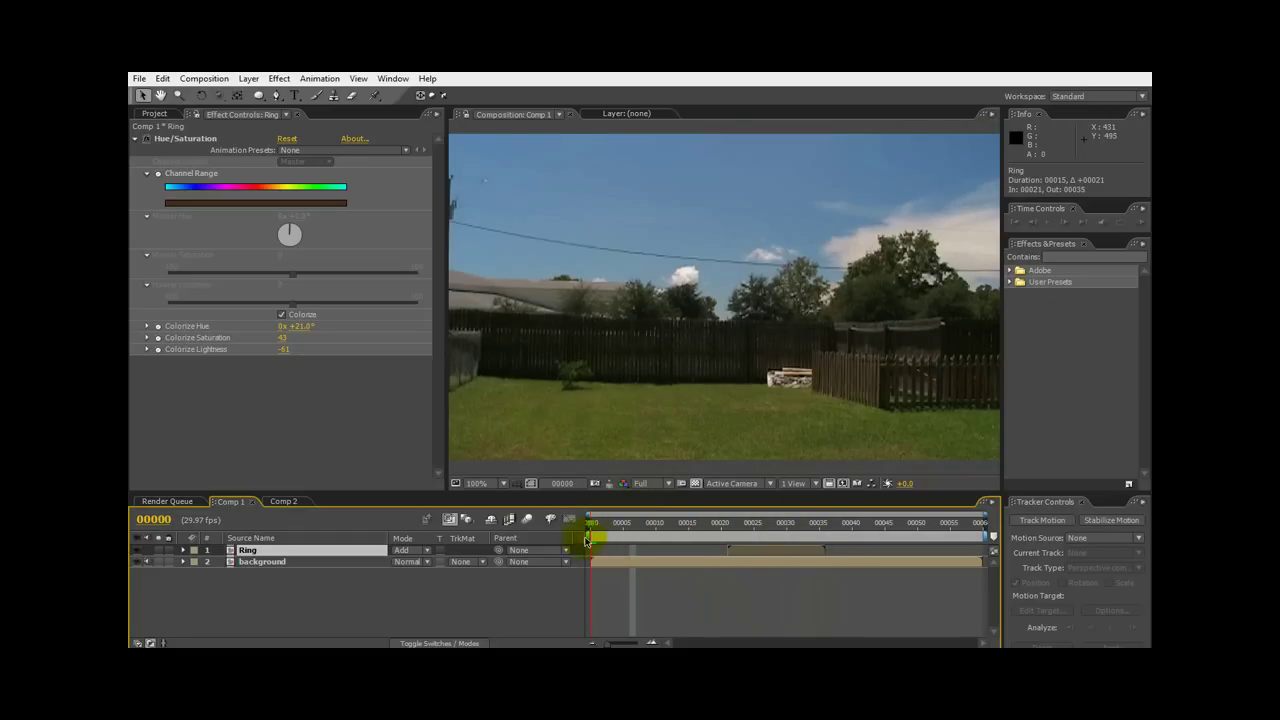
Run a RAM preview, stop it, and scrub to frame 32 where the ring shows
click(1143, 222)
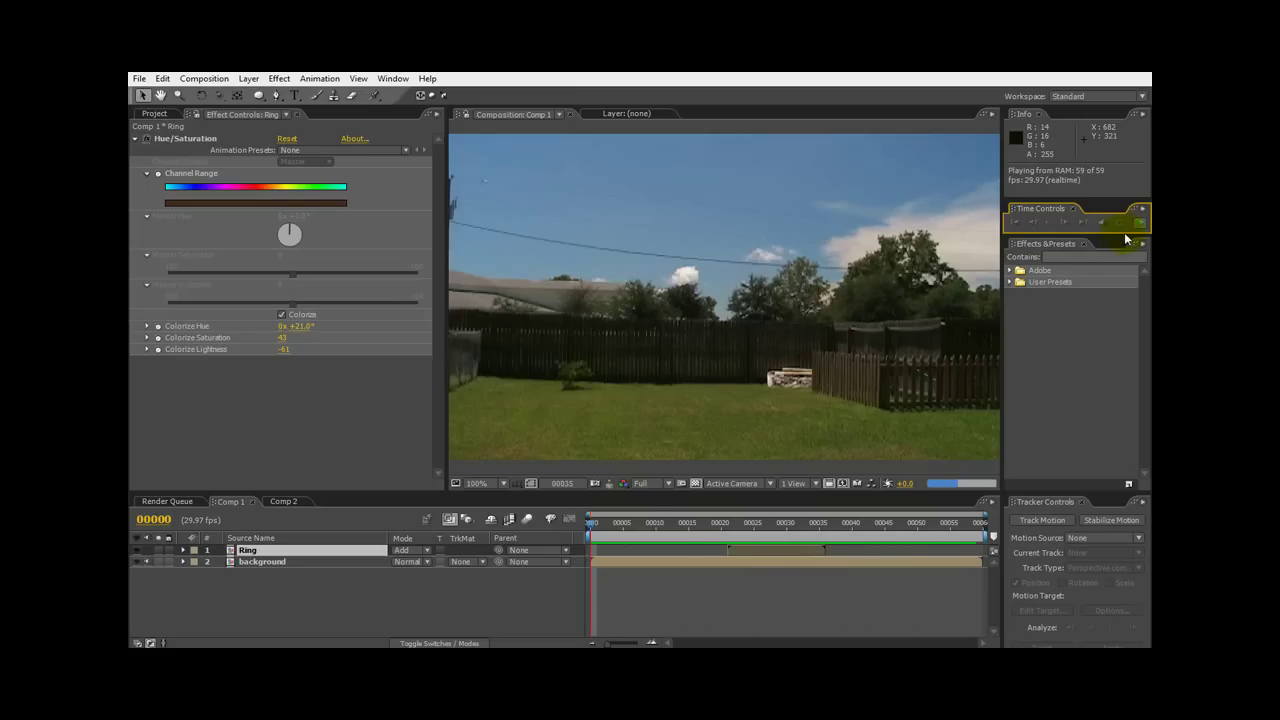
click(1130, 234)
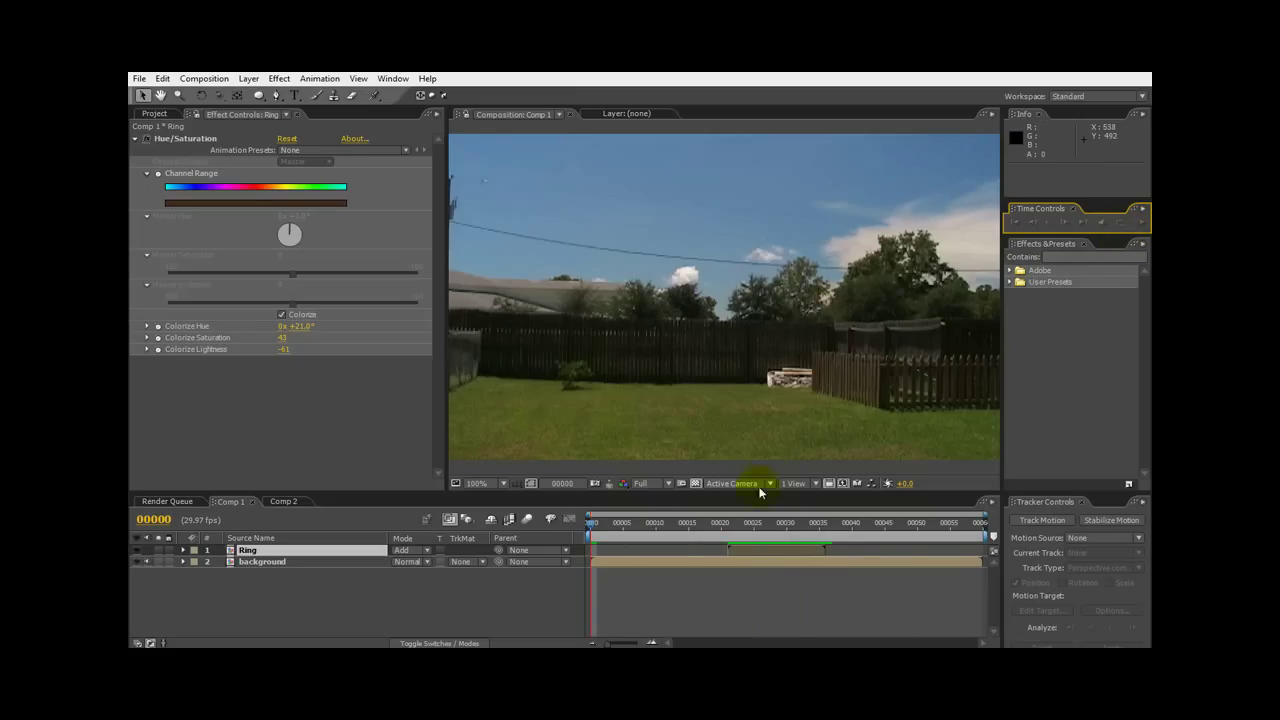
drag(598, 528, 795, 516)
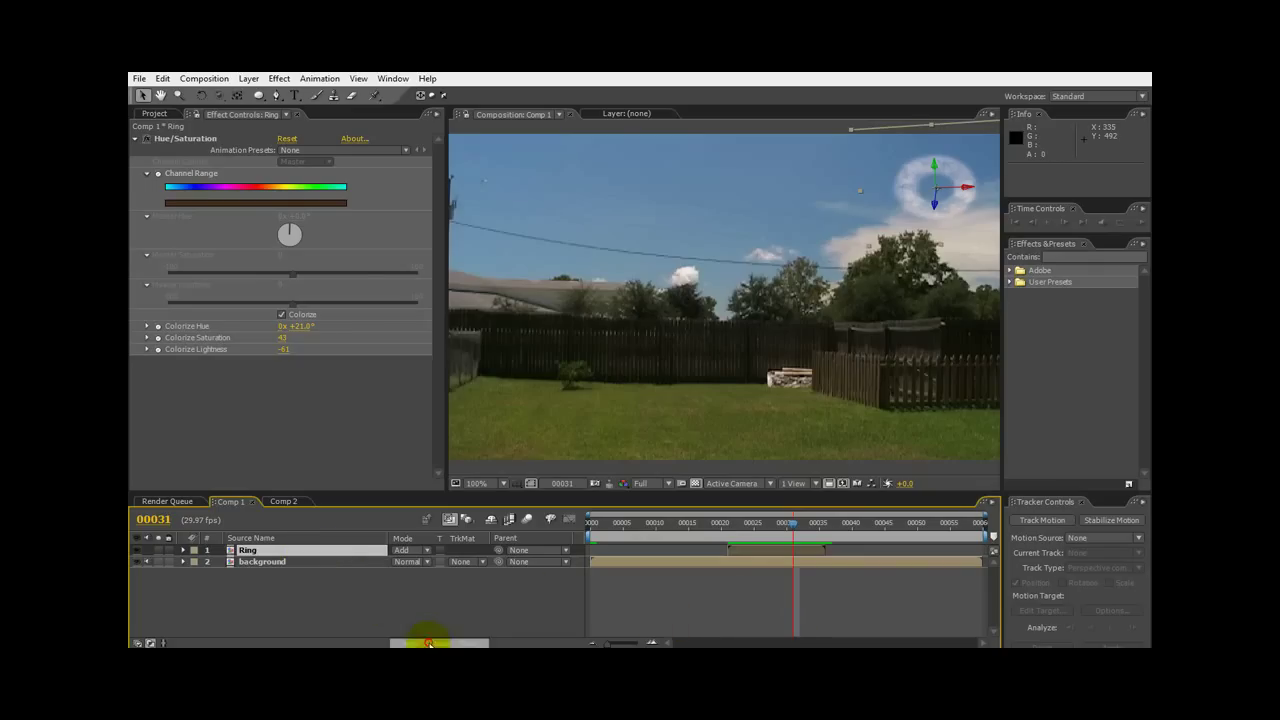
Pre-compose the Ring layer into Ring Comp 1, leaving all attributes in Comp 1
click(435, 642)
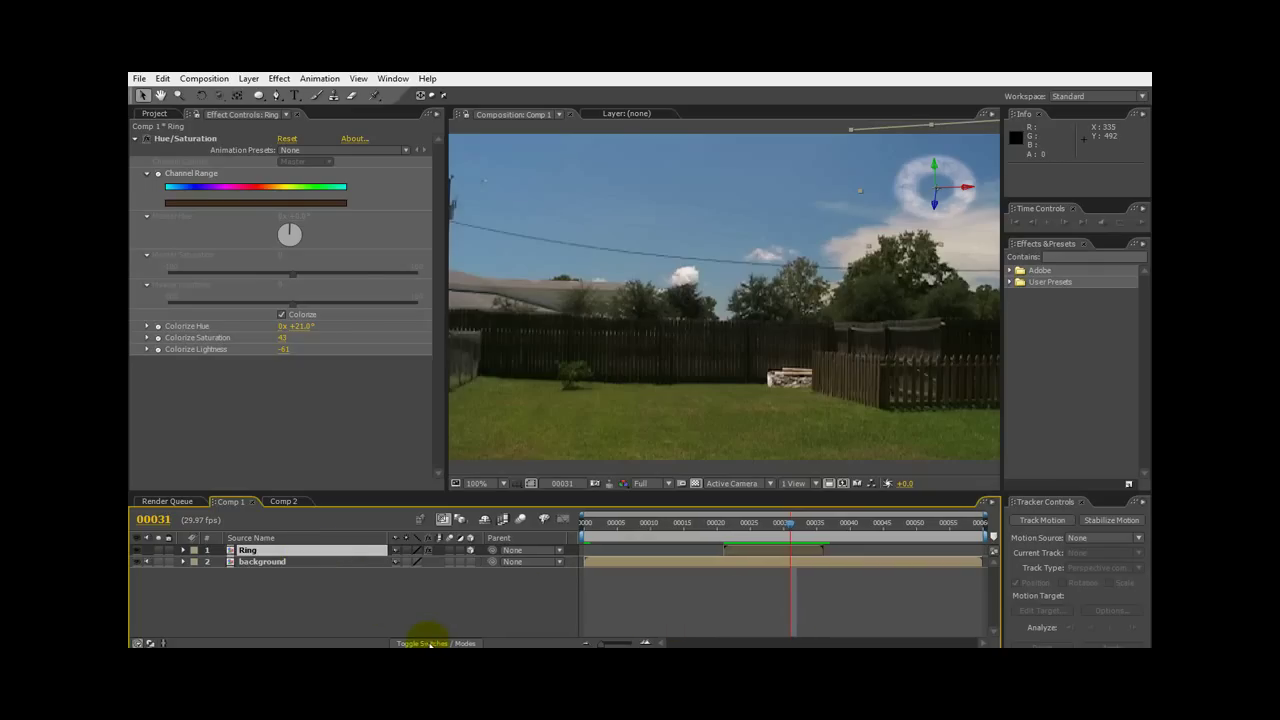
click(287, 551)
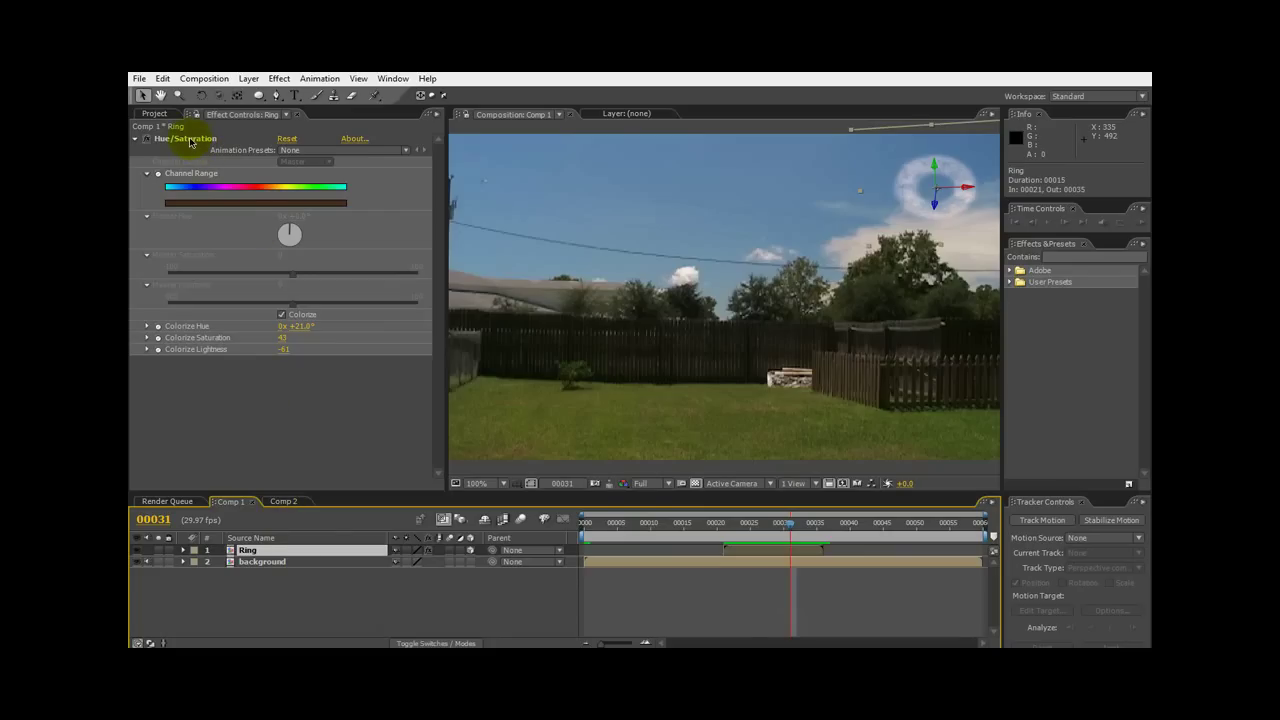
click(261, 550)
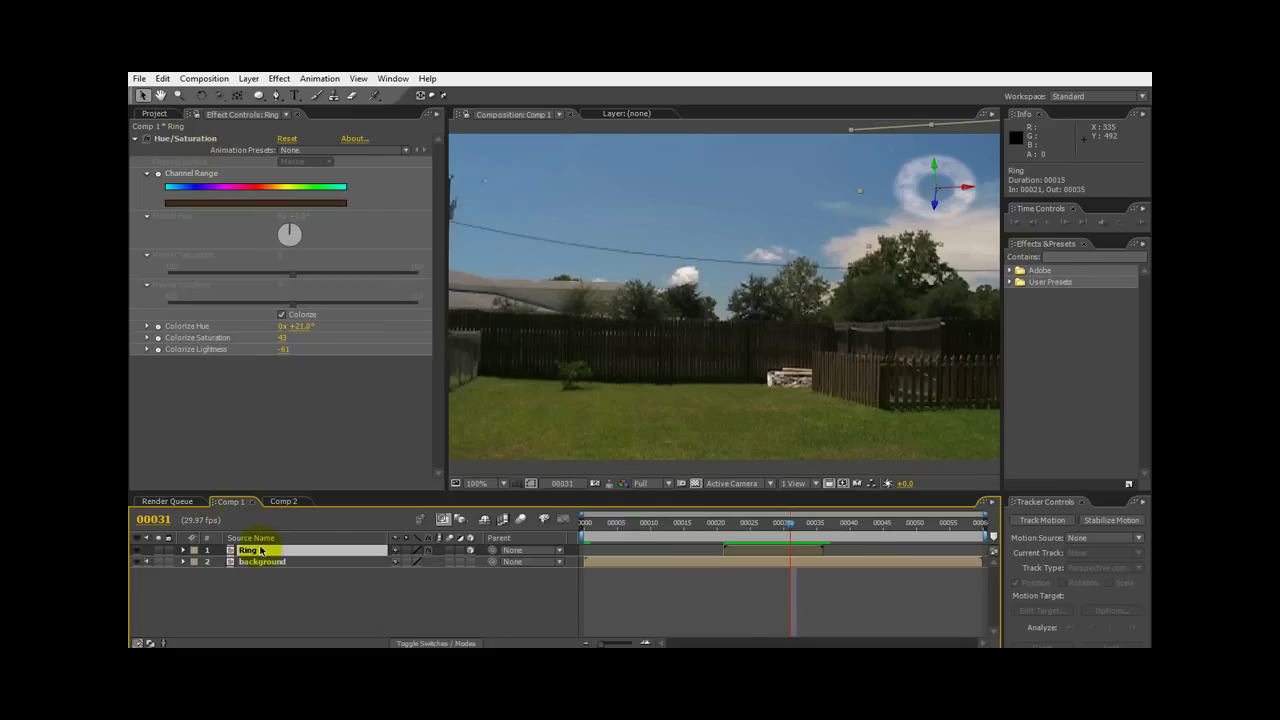
click(249, 78)
click(268, 524)
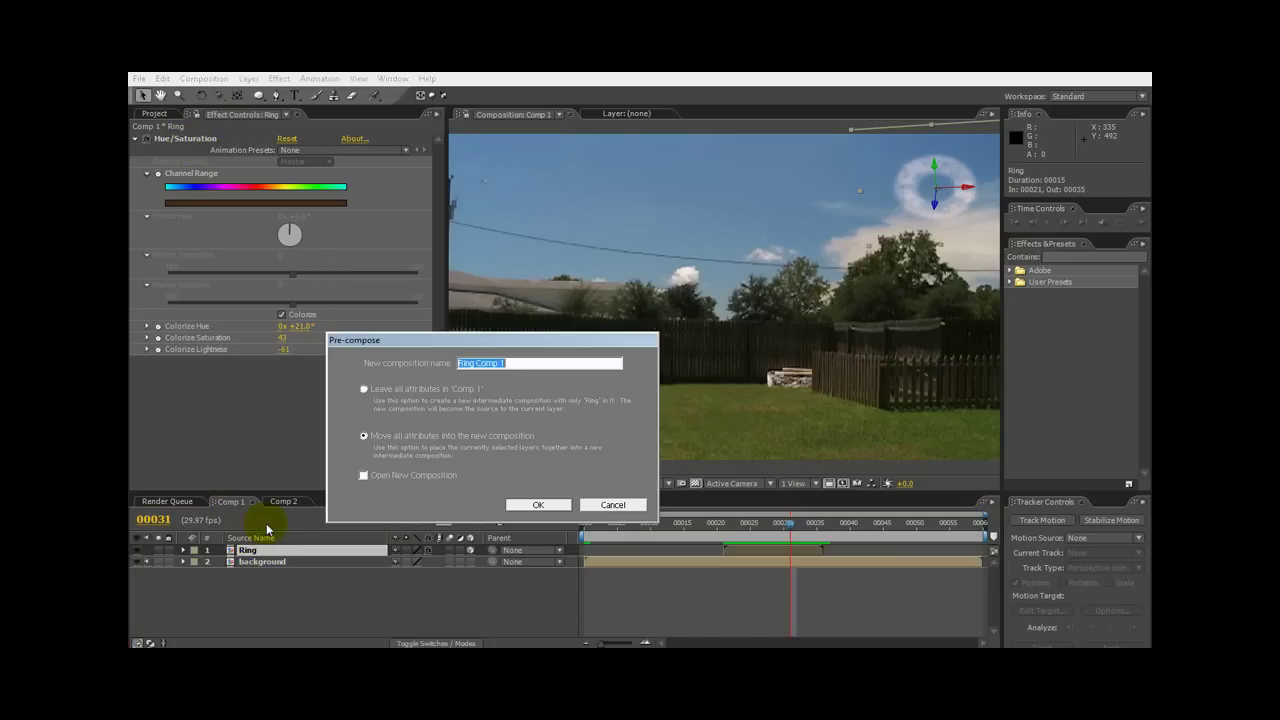
click(364, 388)
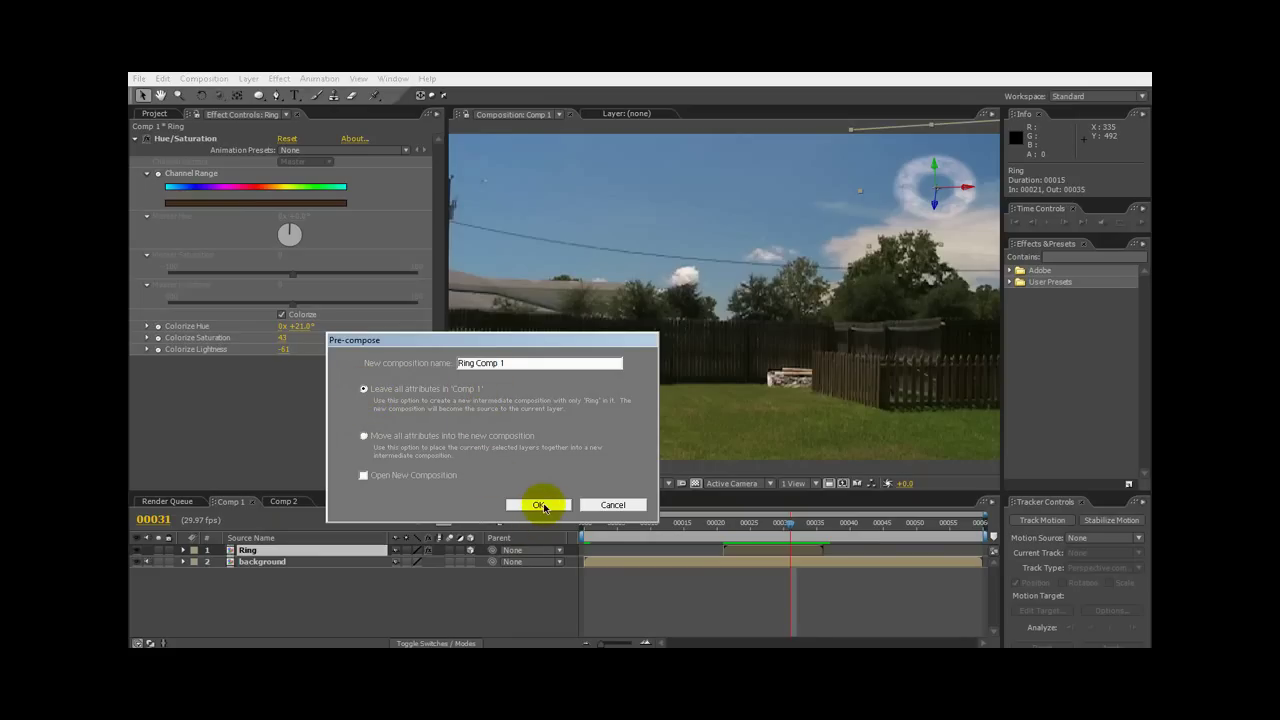
click(540, 505)
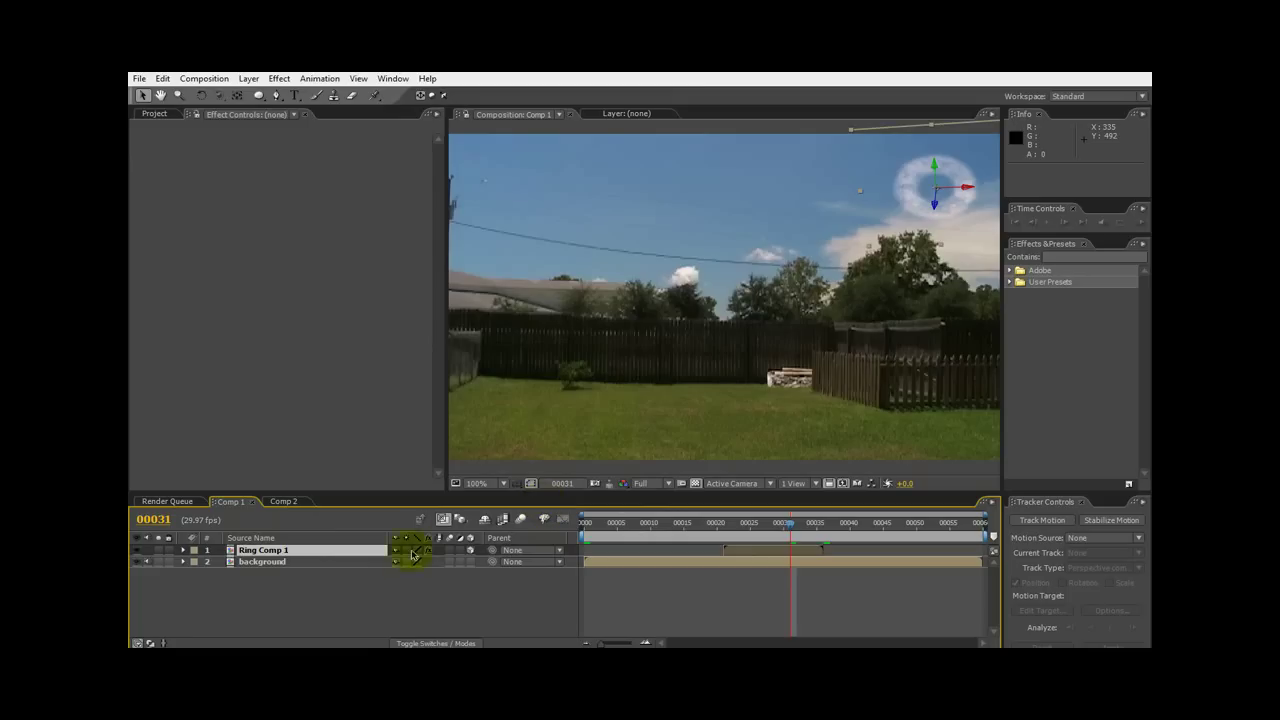
Check Ring Comp 1's Hue/Saturation effect, then select the background layer to view its empty effects
click(275, 550)
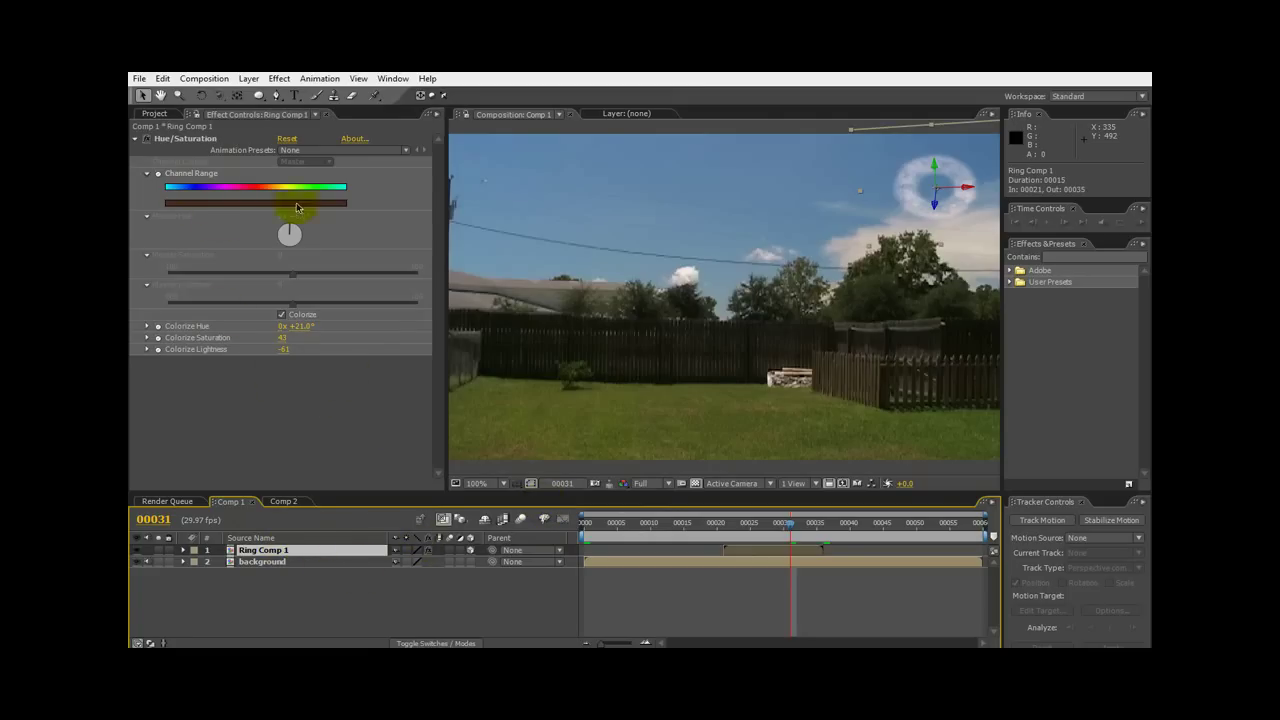
click(205, 138)
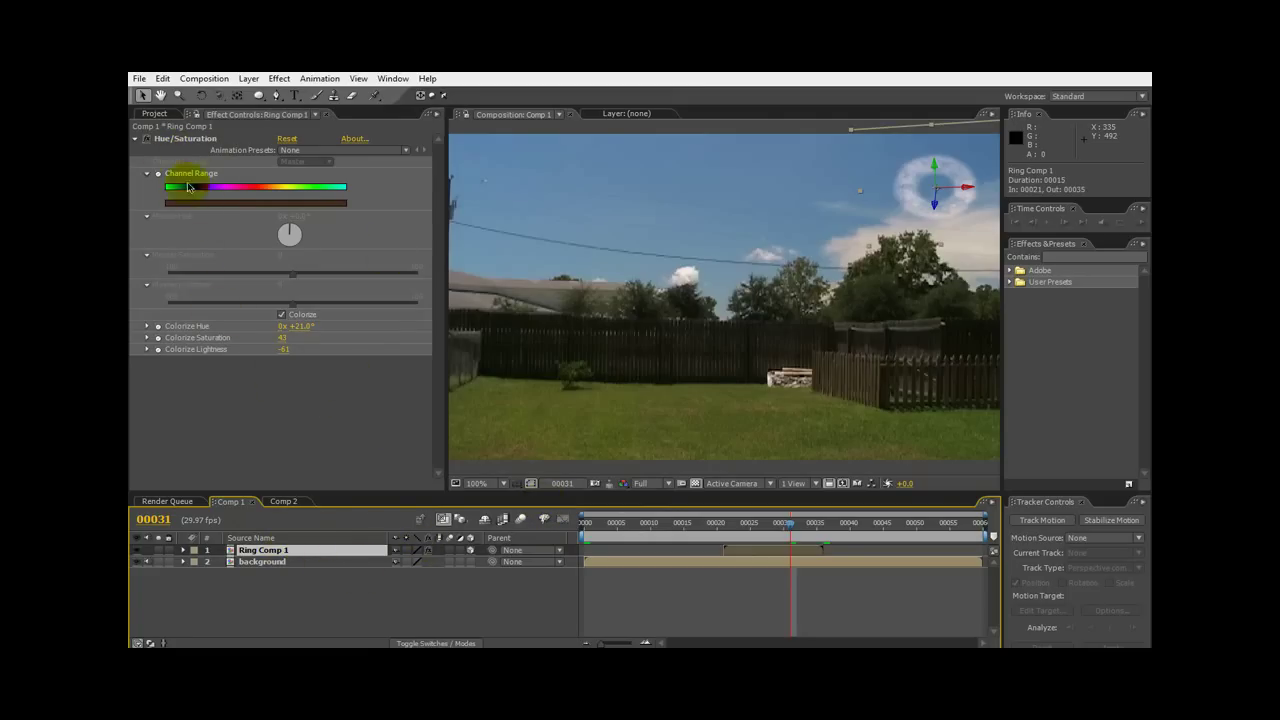
click(253, 551)
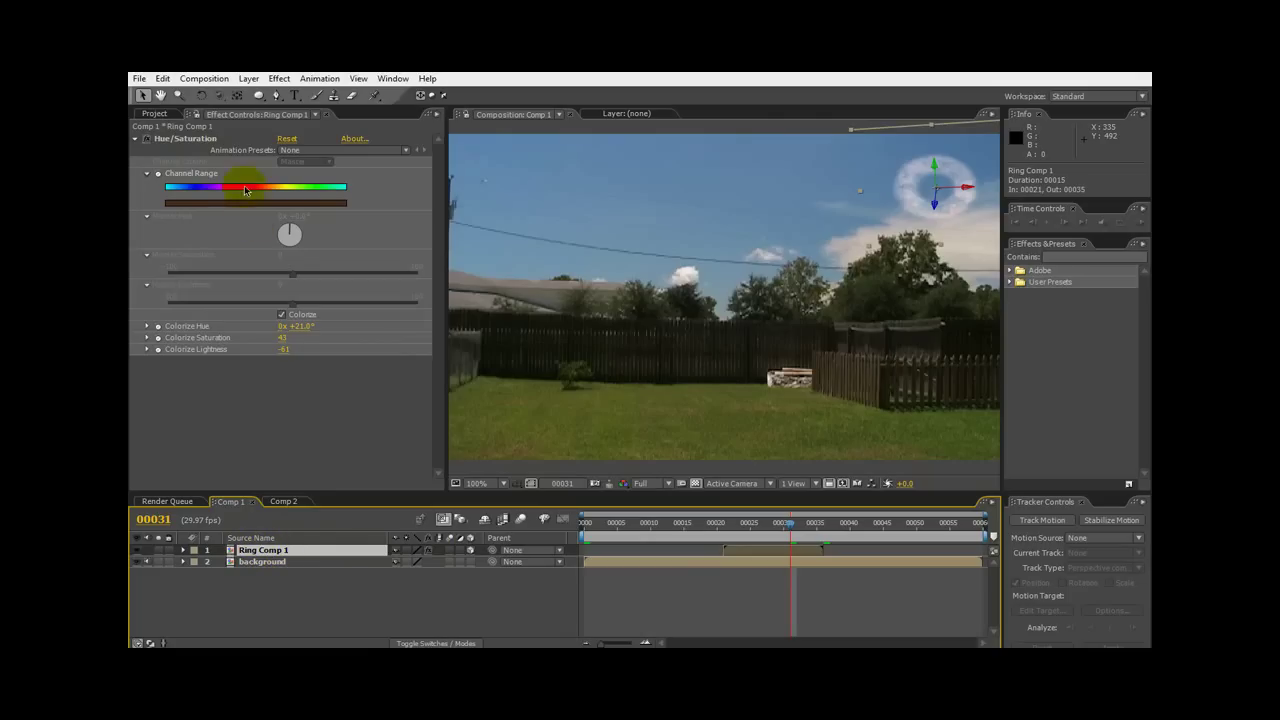
click(258, 550)
click(256, 562)
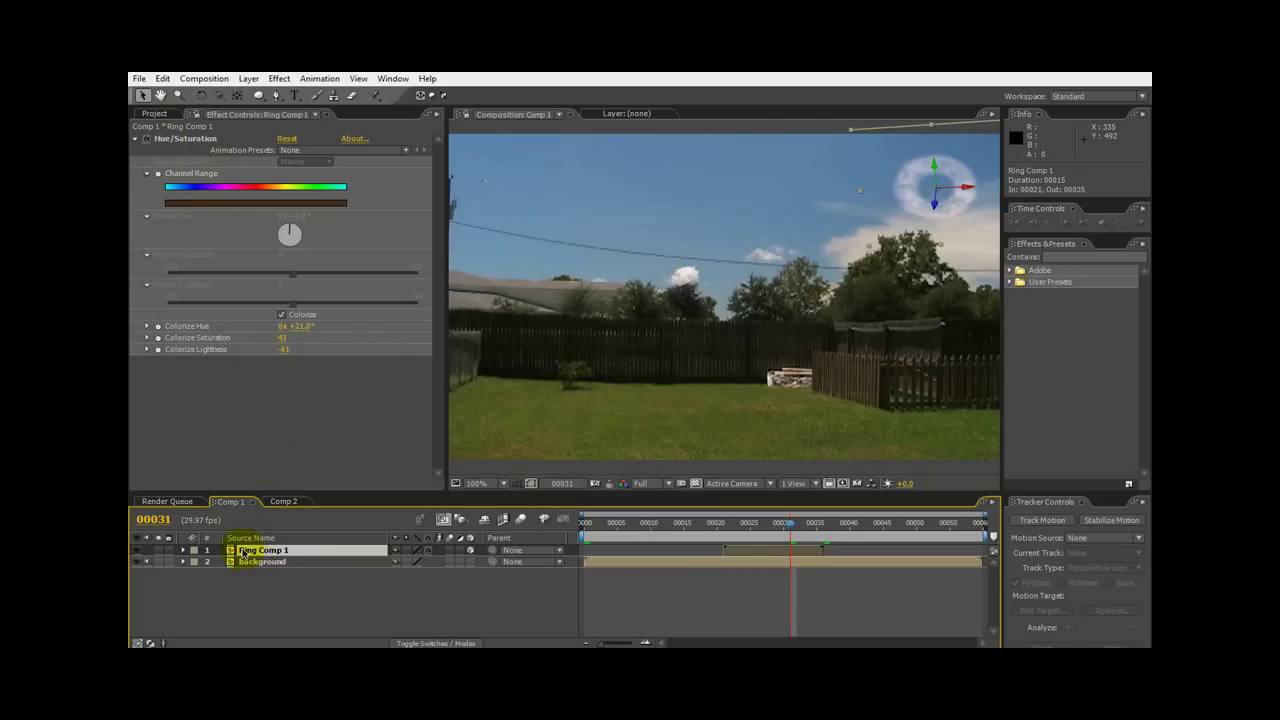
click(272, 553)
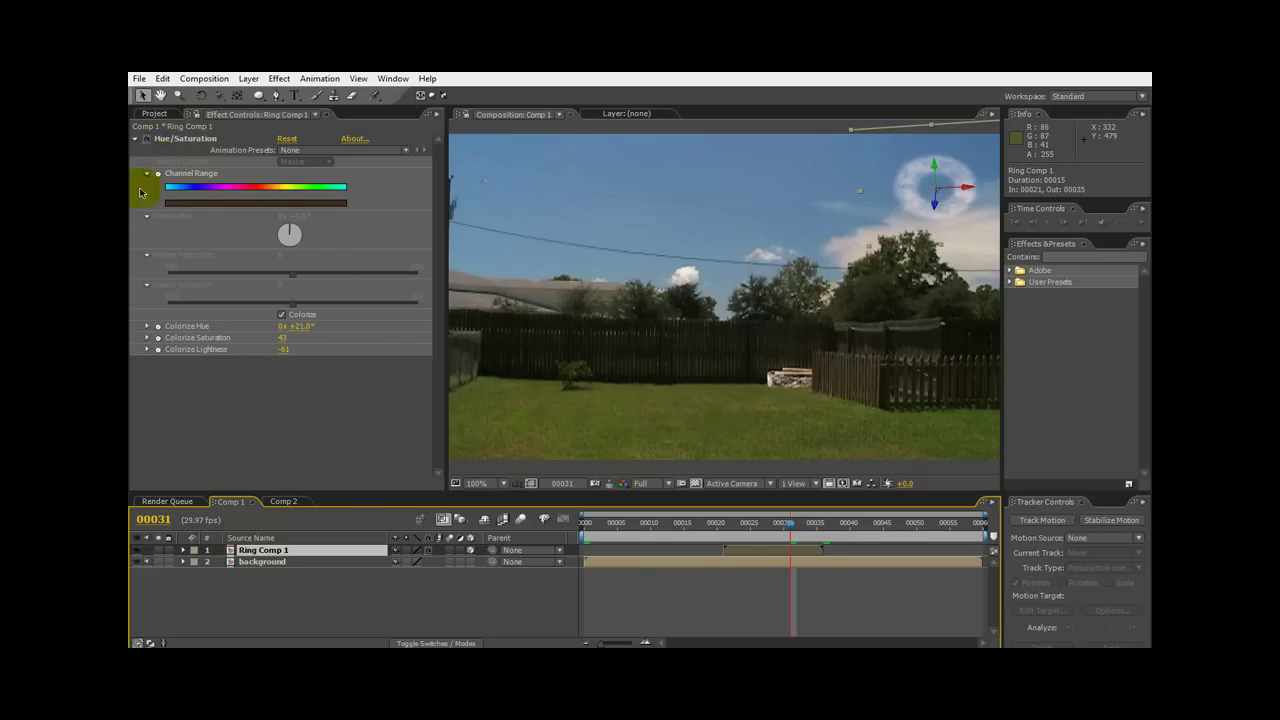
click(270, 562)
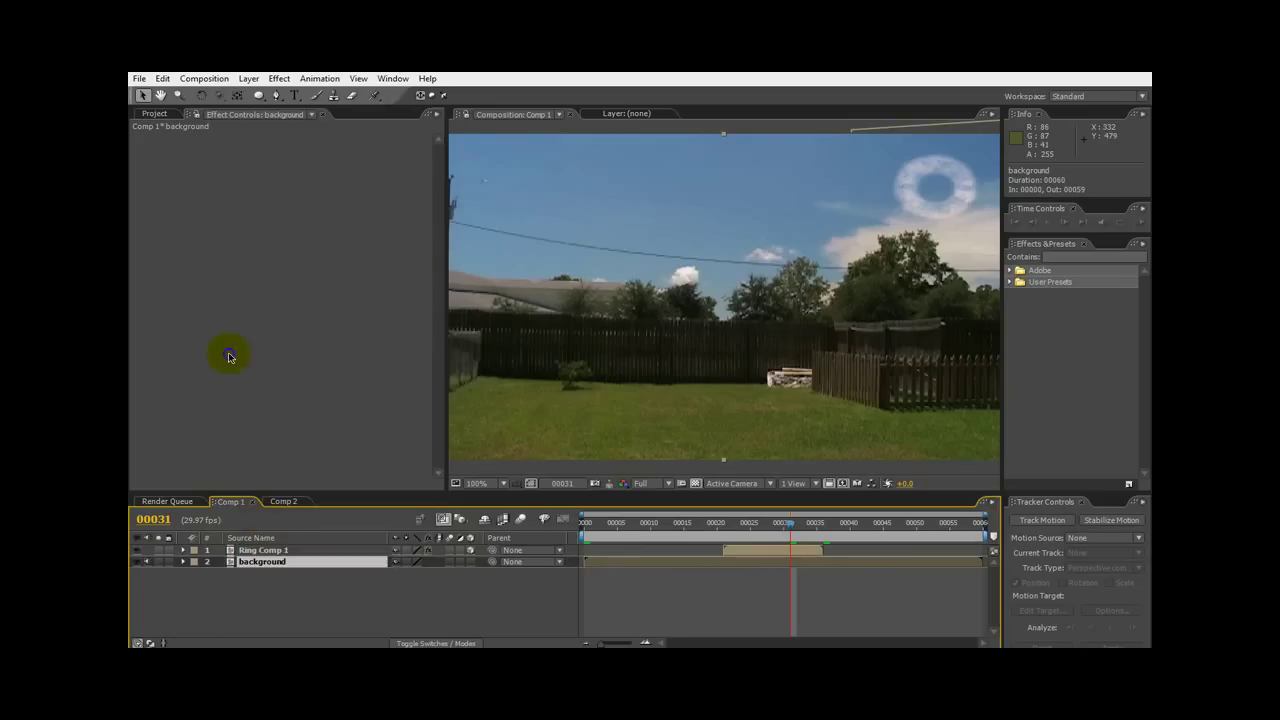
Add Displacement Map to the background with Ring Comp 1 as map, Luminance both ways, max horizontal -59.0
right_click(232, 398)
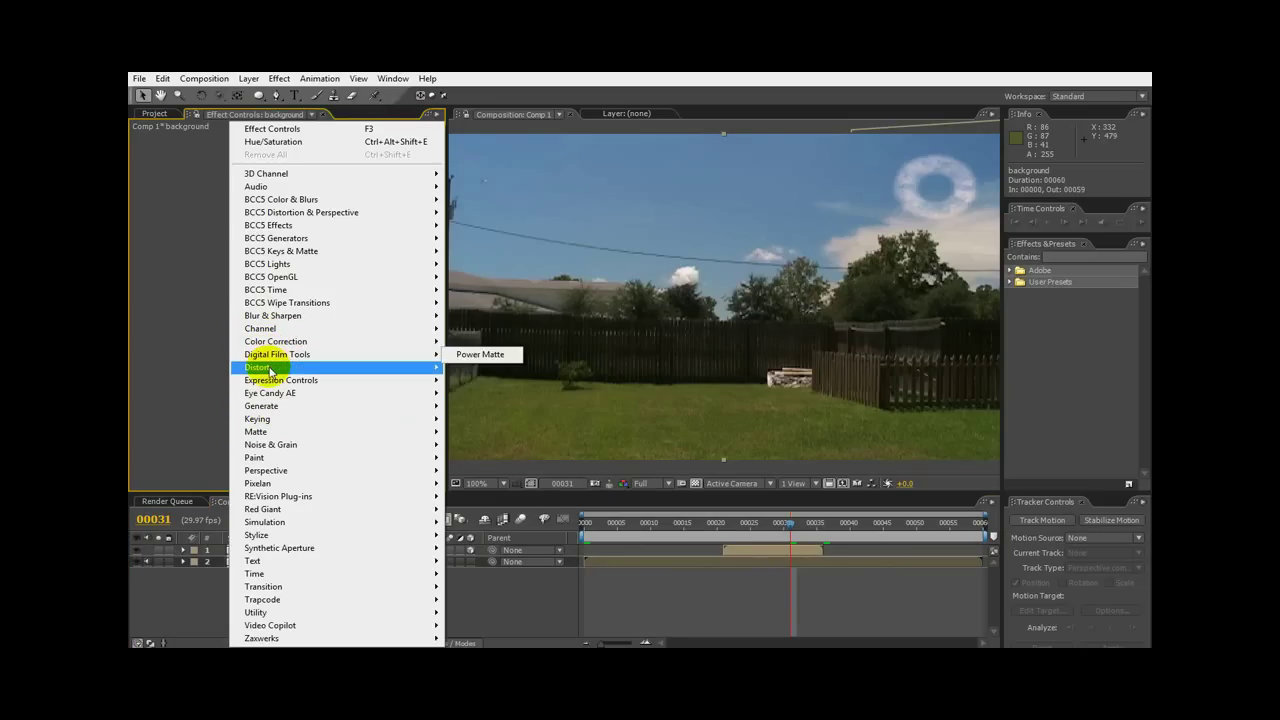
mouse_move(265, 367)
click(500, 442)
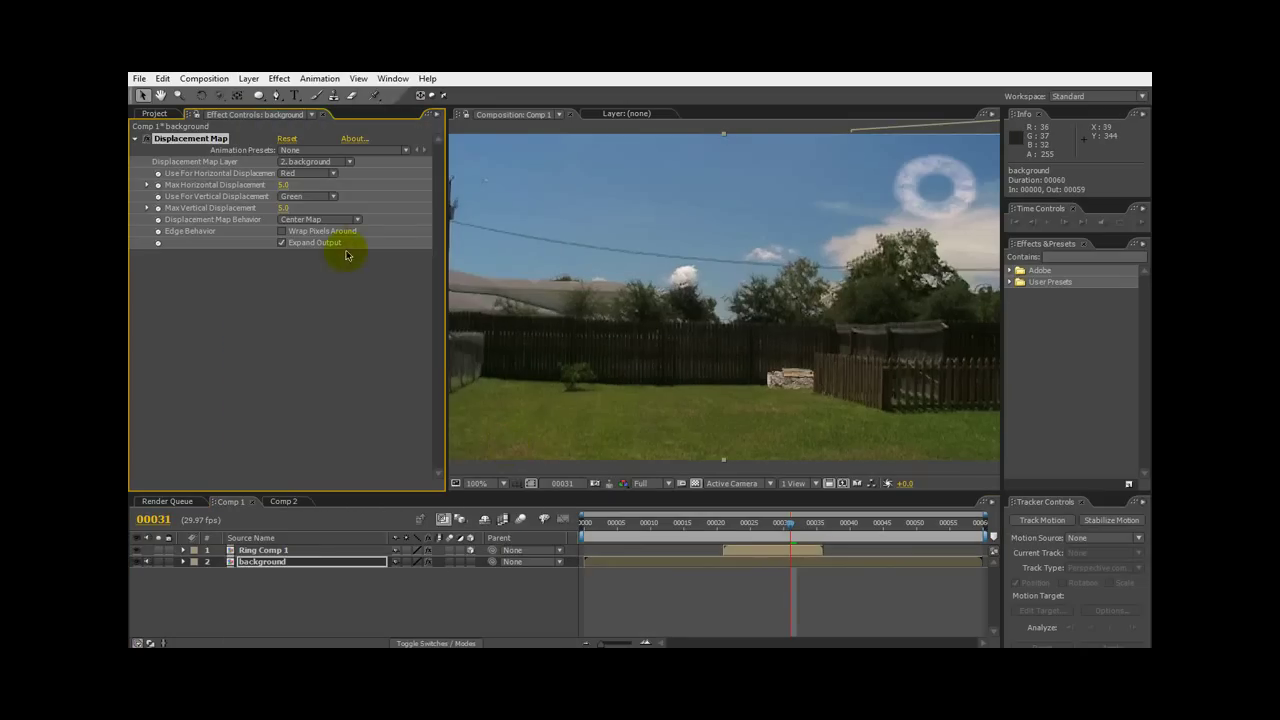
click(320, 164)
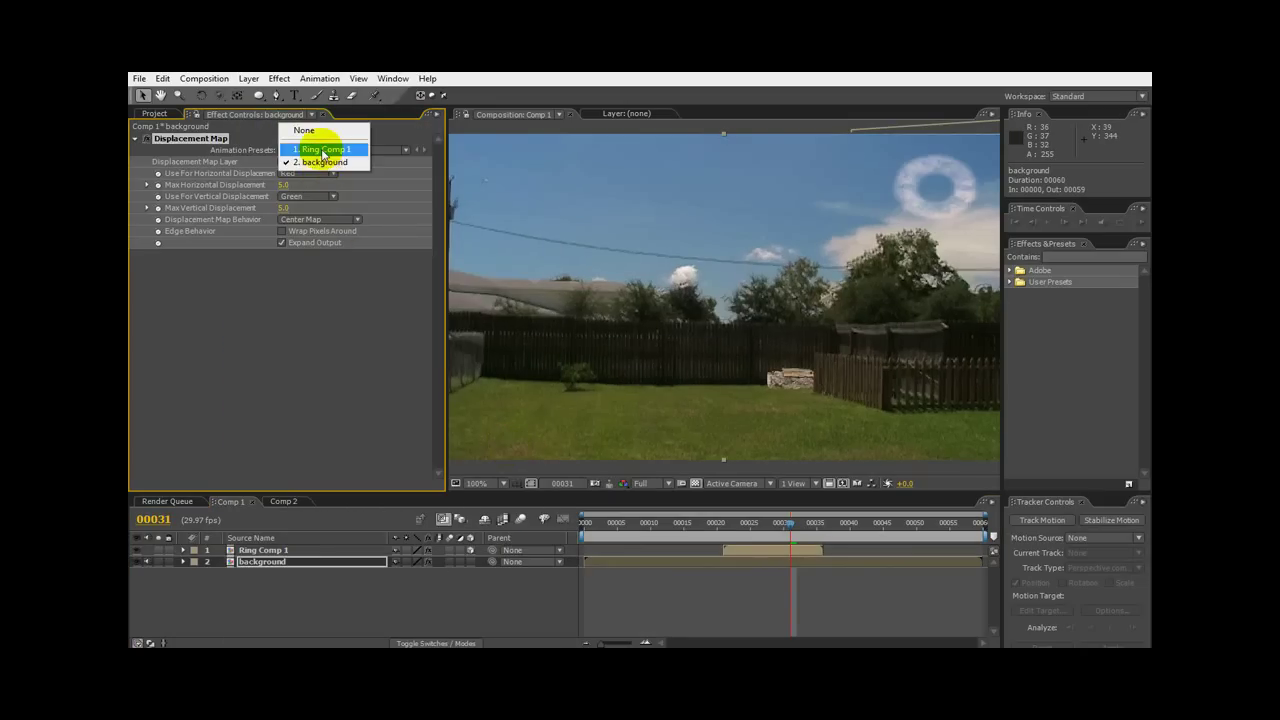
click(318, 149)
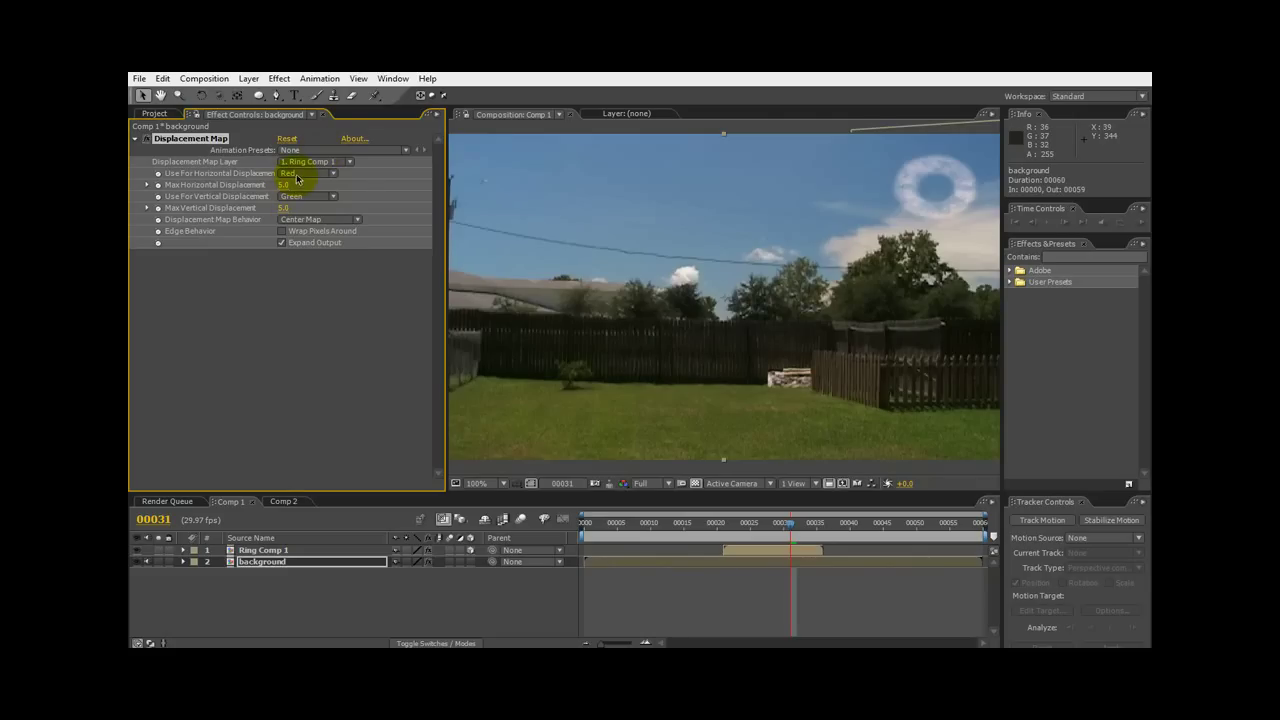
click(296, 178)
click(312, 226)
click(312, 196)
click(315, 236)
drag(288, 184, 152, 138)
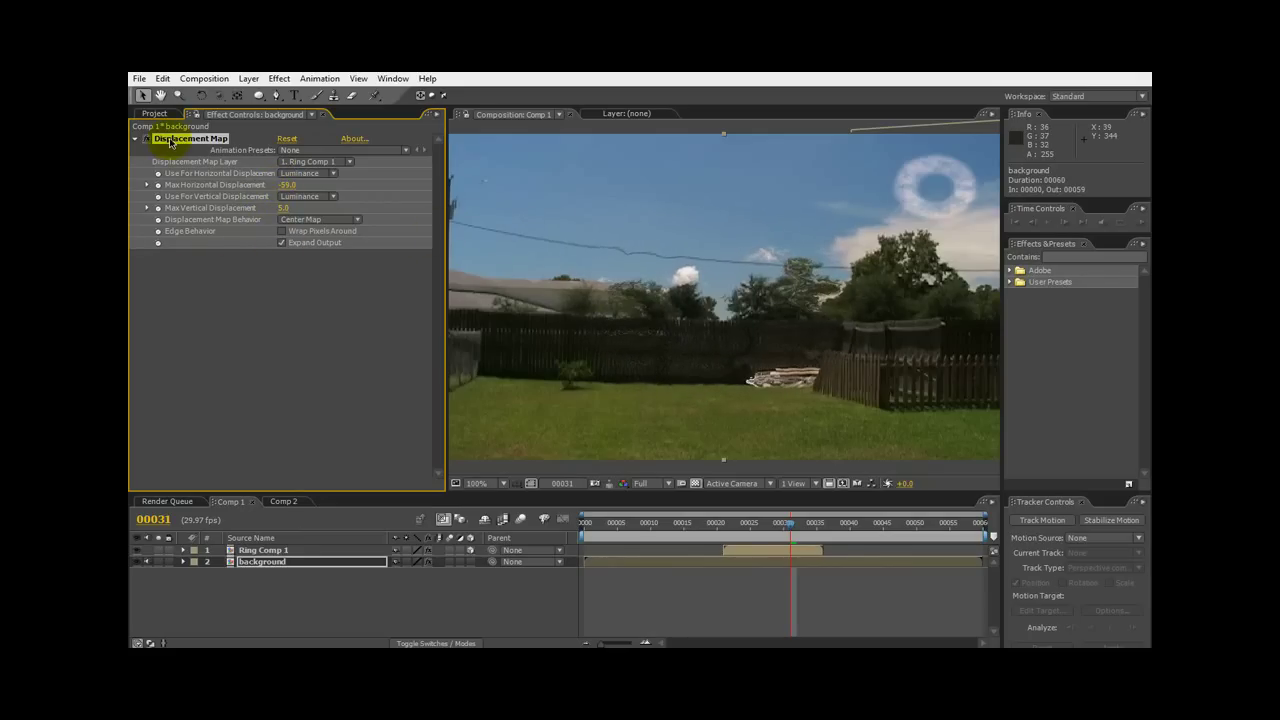
Undo the displacement value changes, the Displacement Map and the pre-compose to restore the Ring layer
click(163, 79)
click(172, 93)
click(163, 80)
click(167, 87)
click(163, 79)
click(172, 93)
click(163, 79)
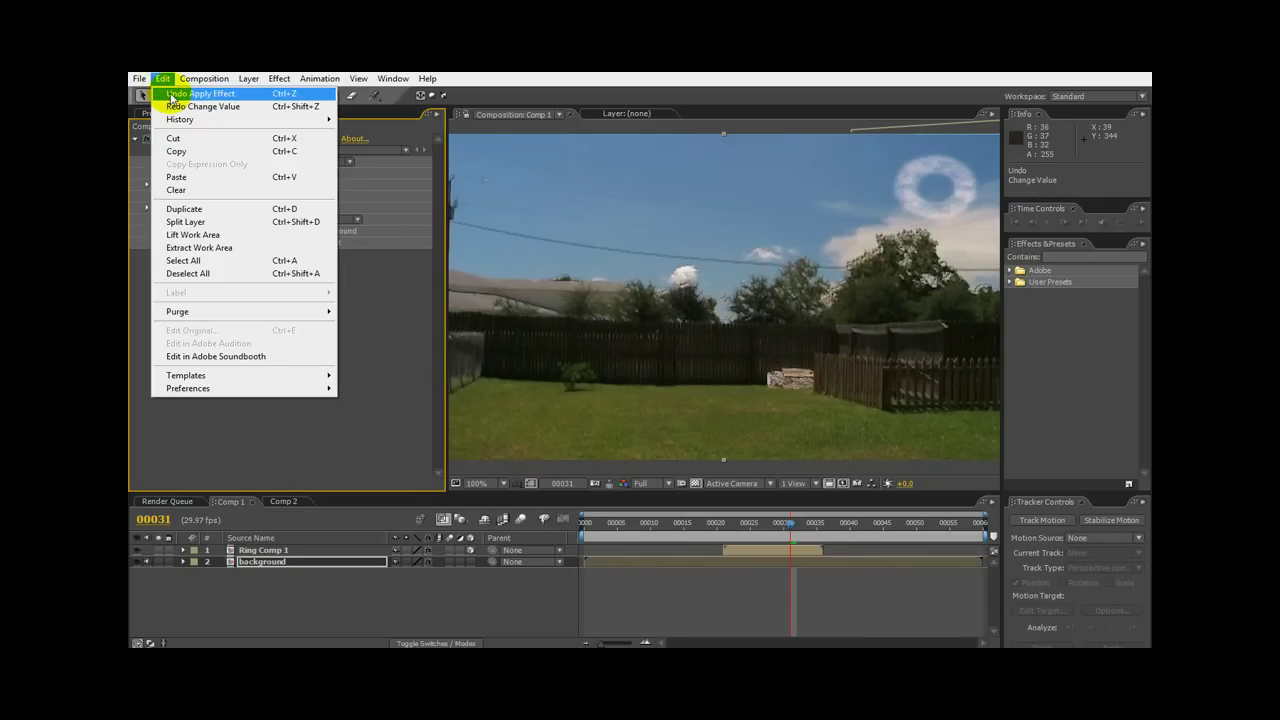
click(172, 93)
click(163, 79)
click(172, 93)
Copy the restored Ring layer's Hue/Saturation effect
click(262, 550)
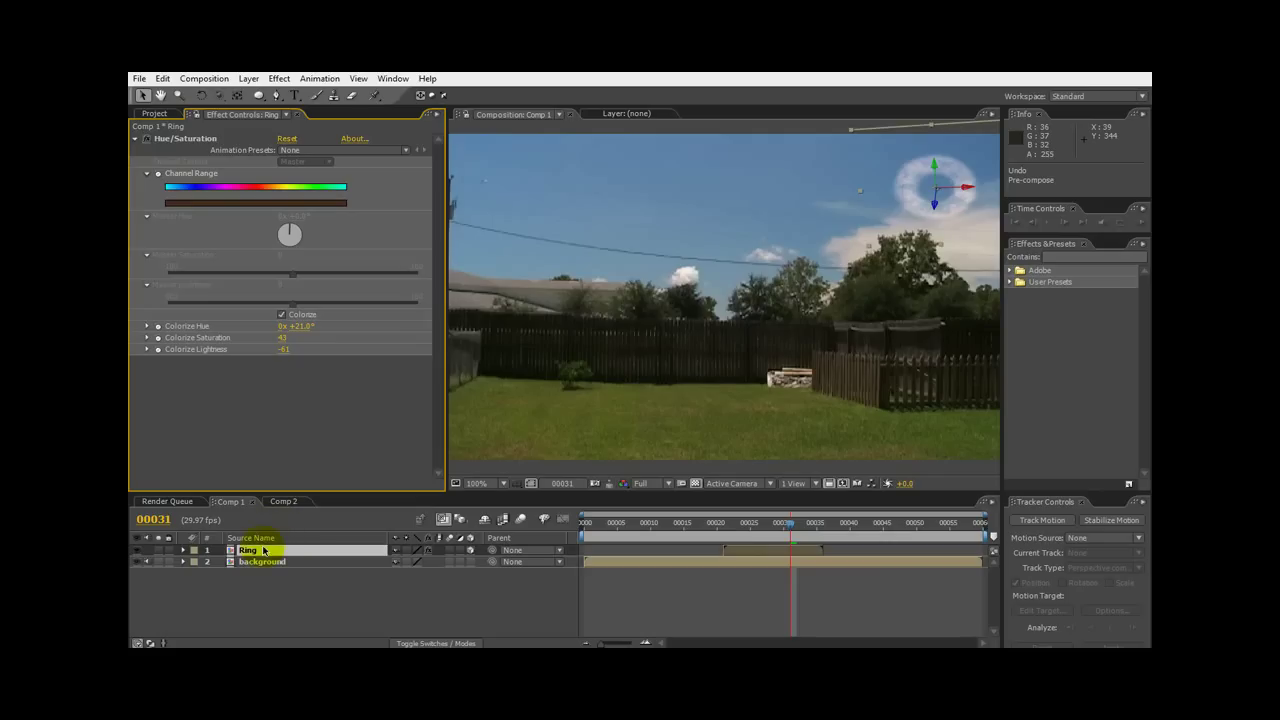
click(183, 140)
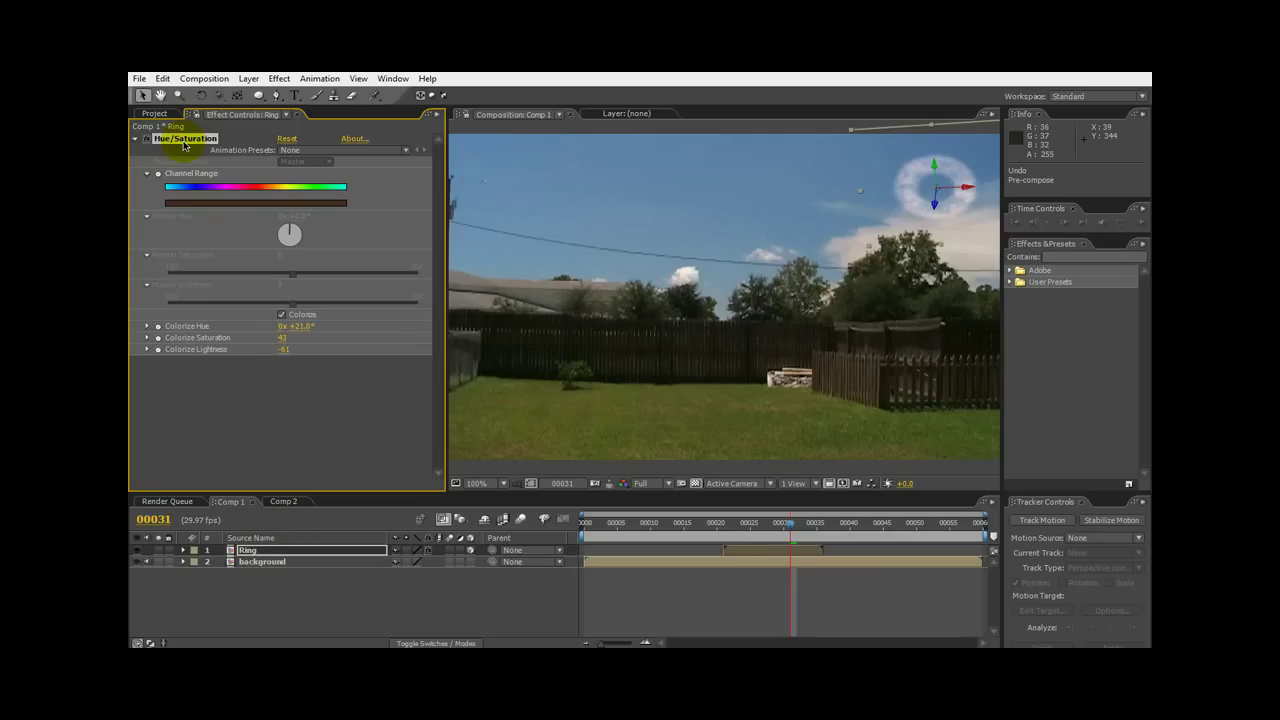
click(163, 79)
click(176, 151)
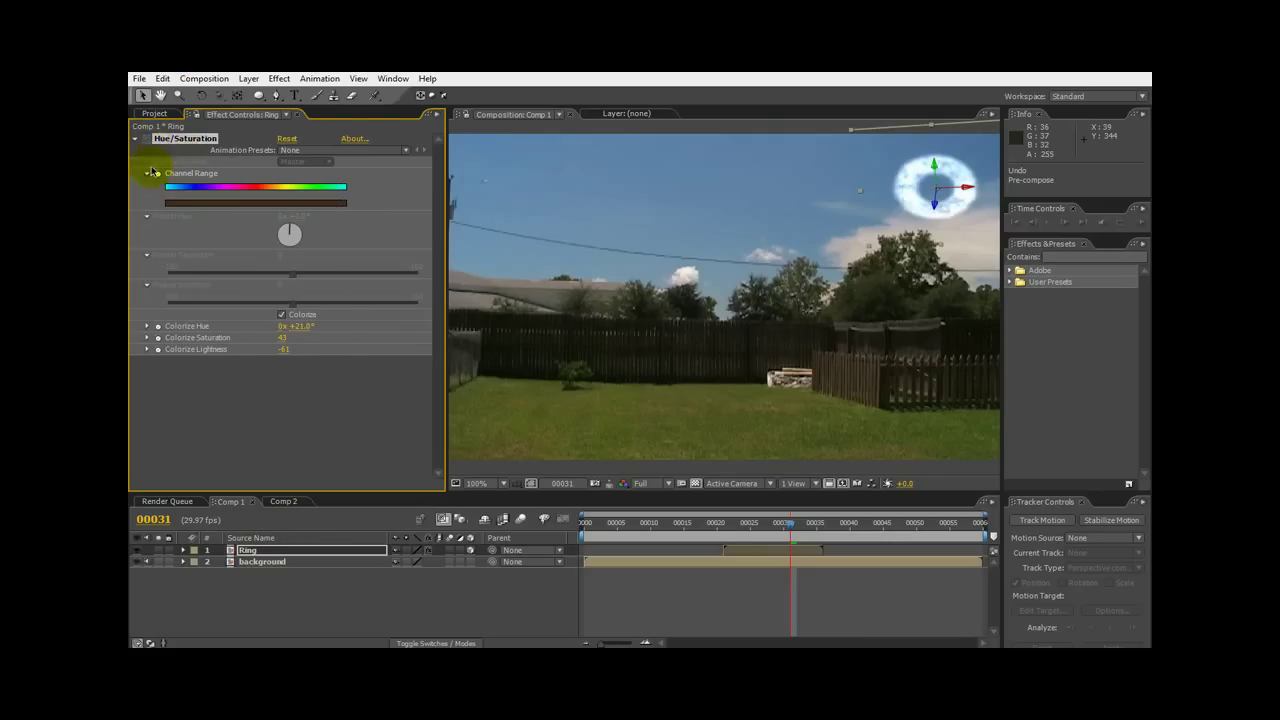
Pre-compose the Ring layer as Ring Comp 1 with Move all attributes selected
click(268, 552)
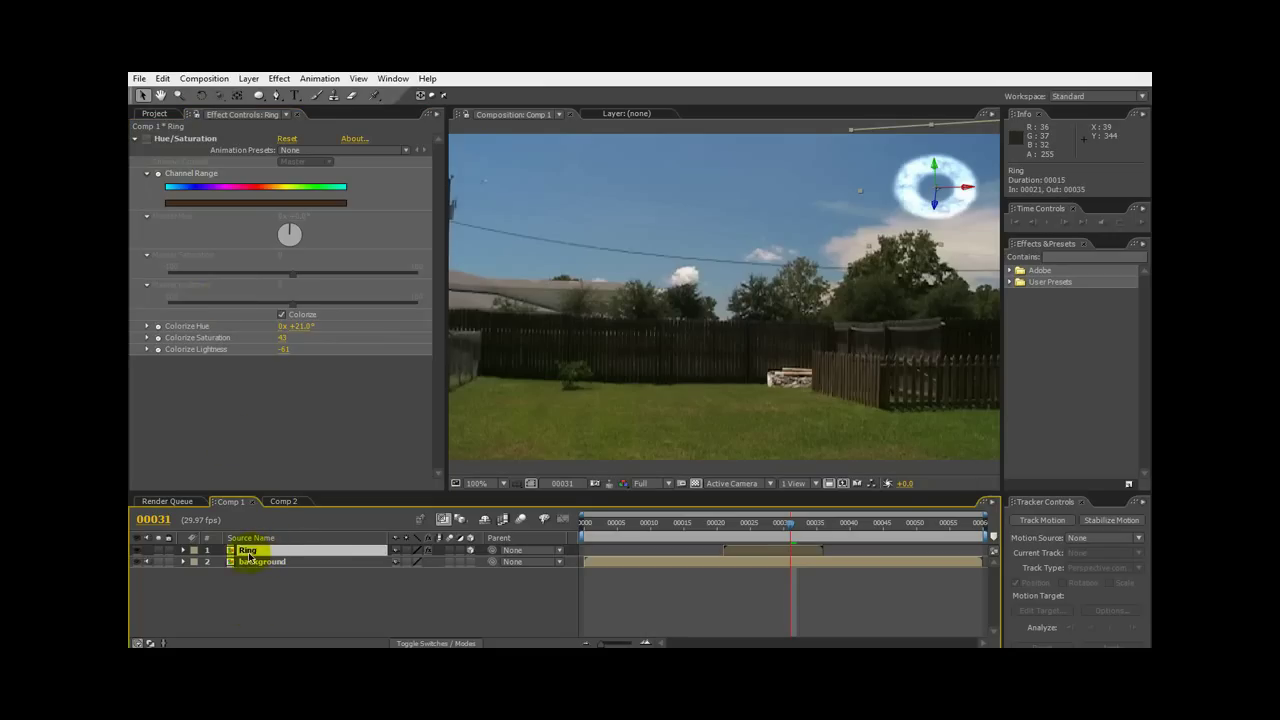
click(247, 78)
click(325, 524)
click(366, 434)
click(527, 505)
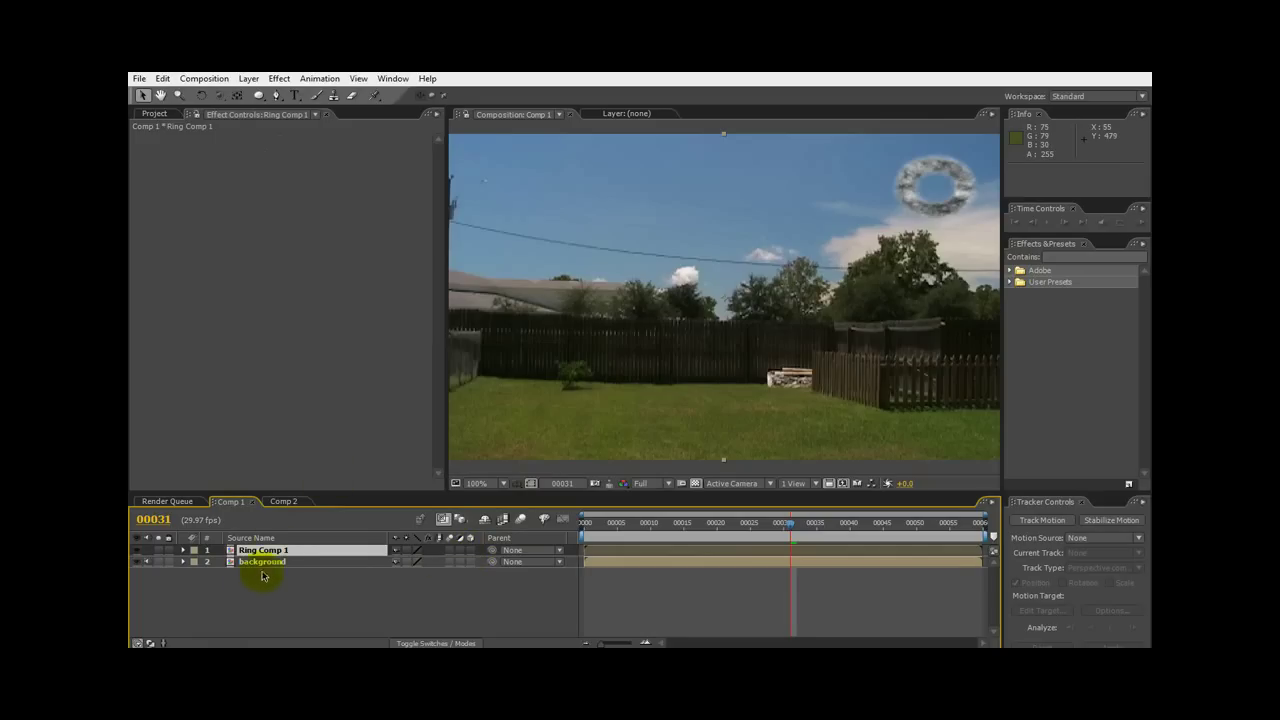
Paste the copied Hue/Saturation effect onto Ring Comp 1
click(164, 205)
click(162, 78)
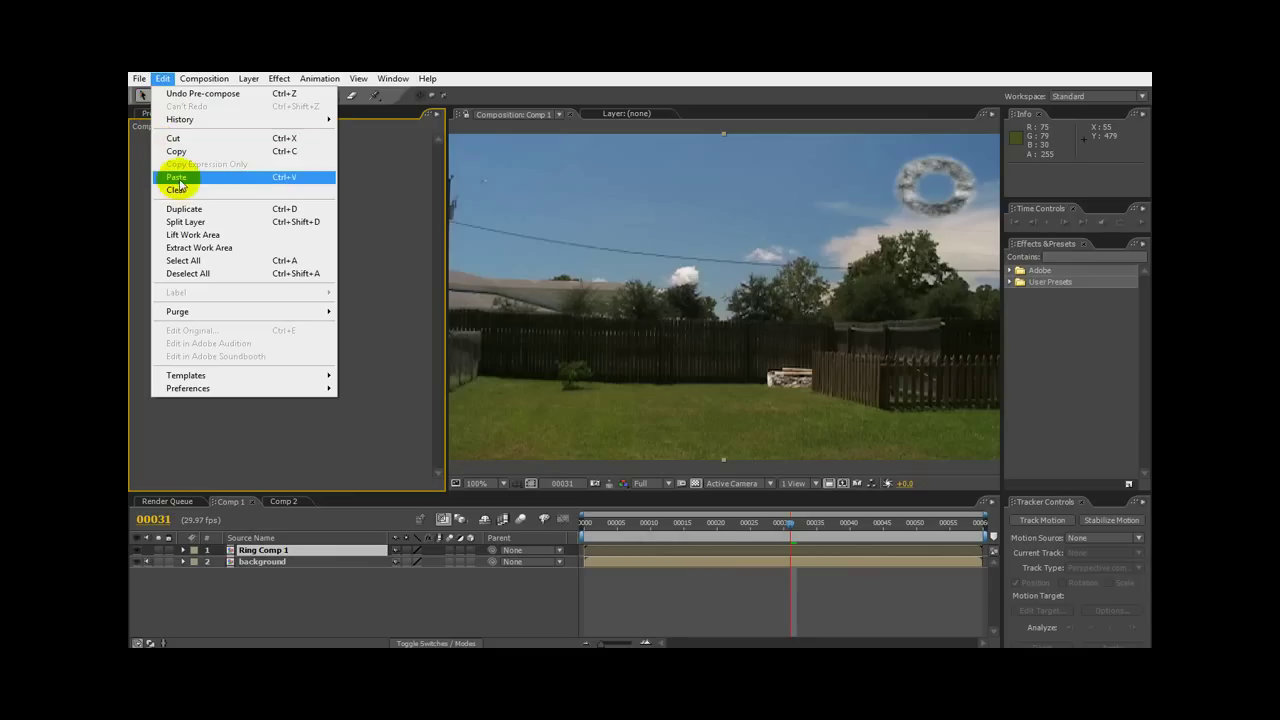
click(177, 177)
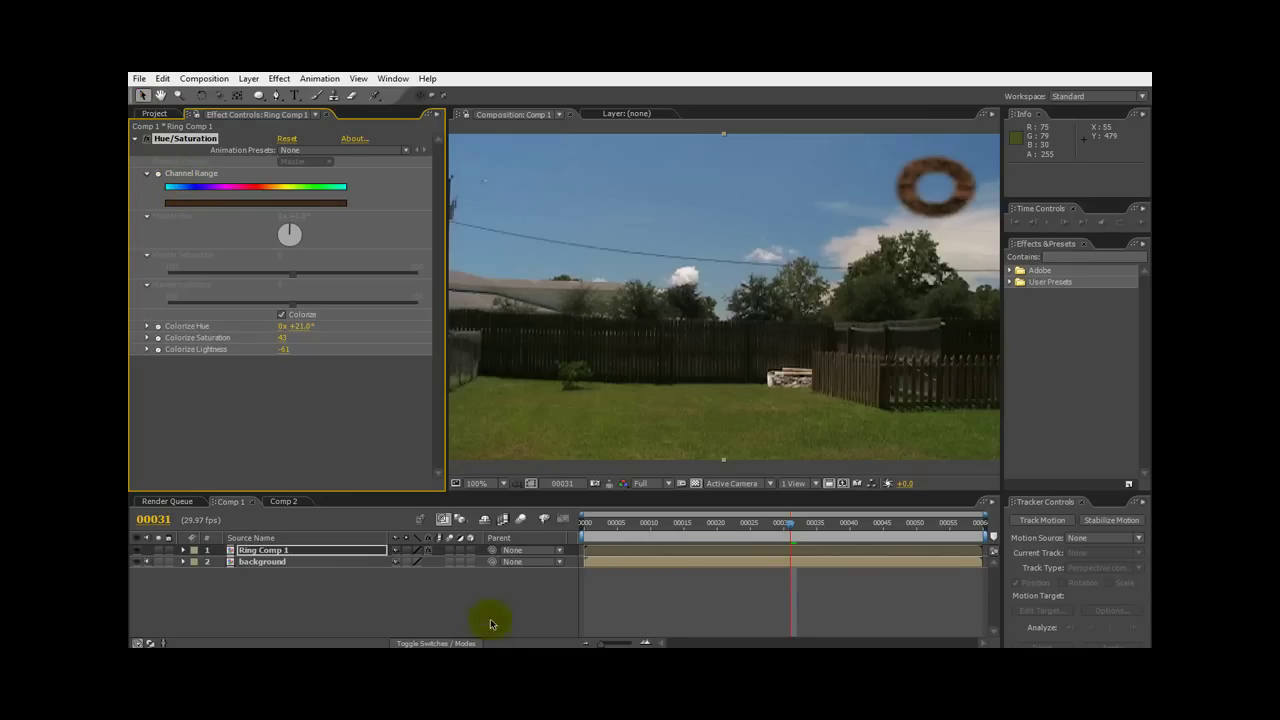
Set Ring Comp 1's blend mode to Add and scrub the timeline to check the ring
click(441, 643)
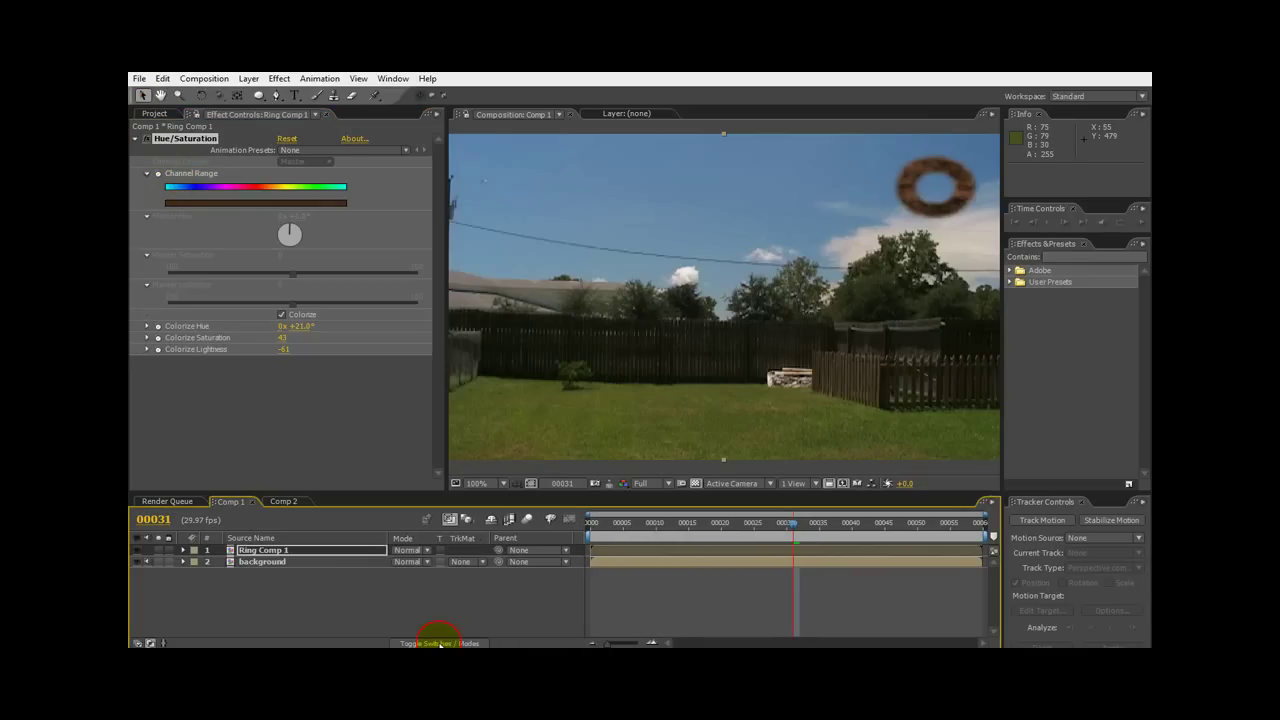
click(418, 555)
click(400, 274)
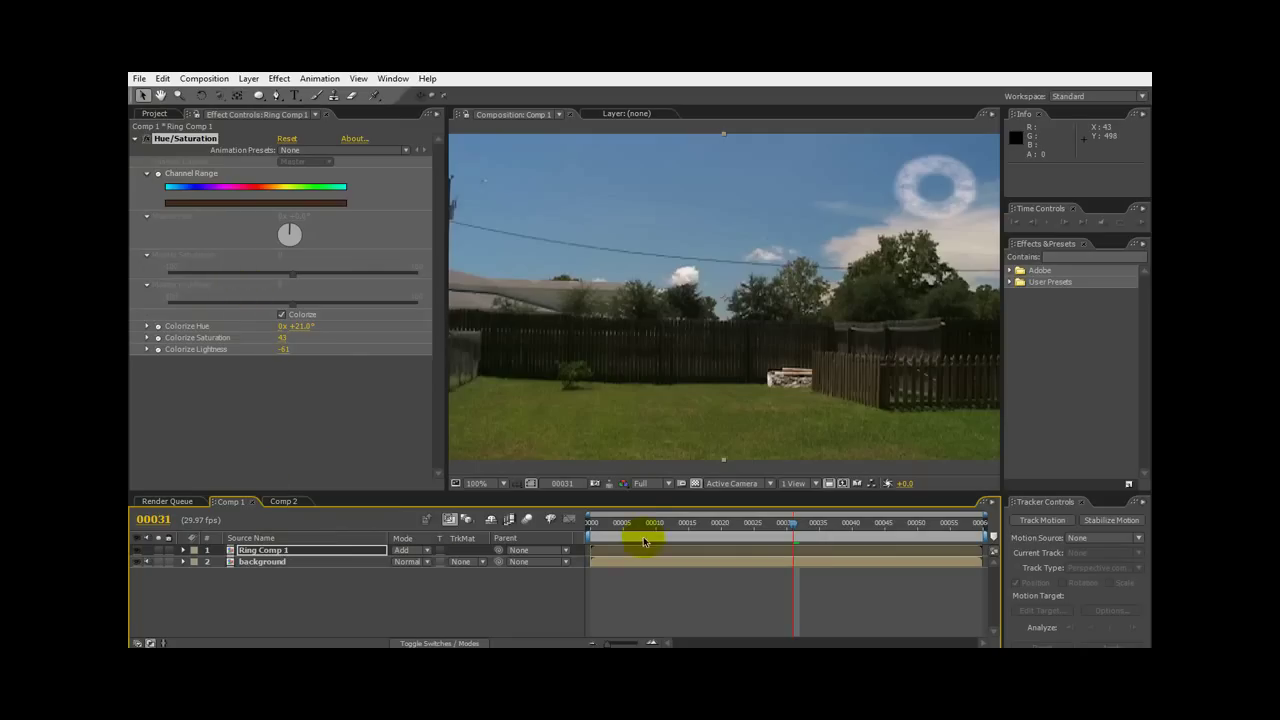
drag(643, 533, 794, 523)
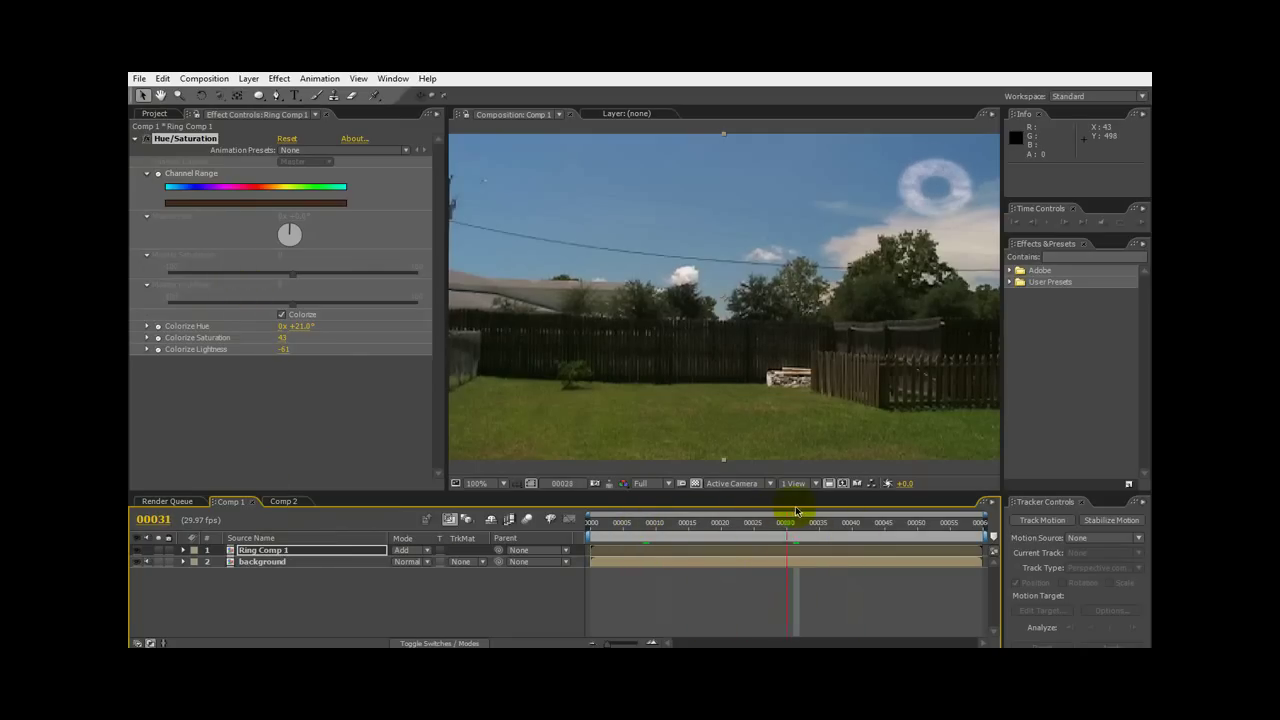
Apply Displacement Map to the background layer with Ring Comp 1 as map and Luminance for both channels
click(258, 563)
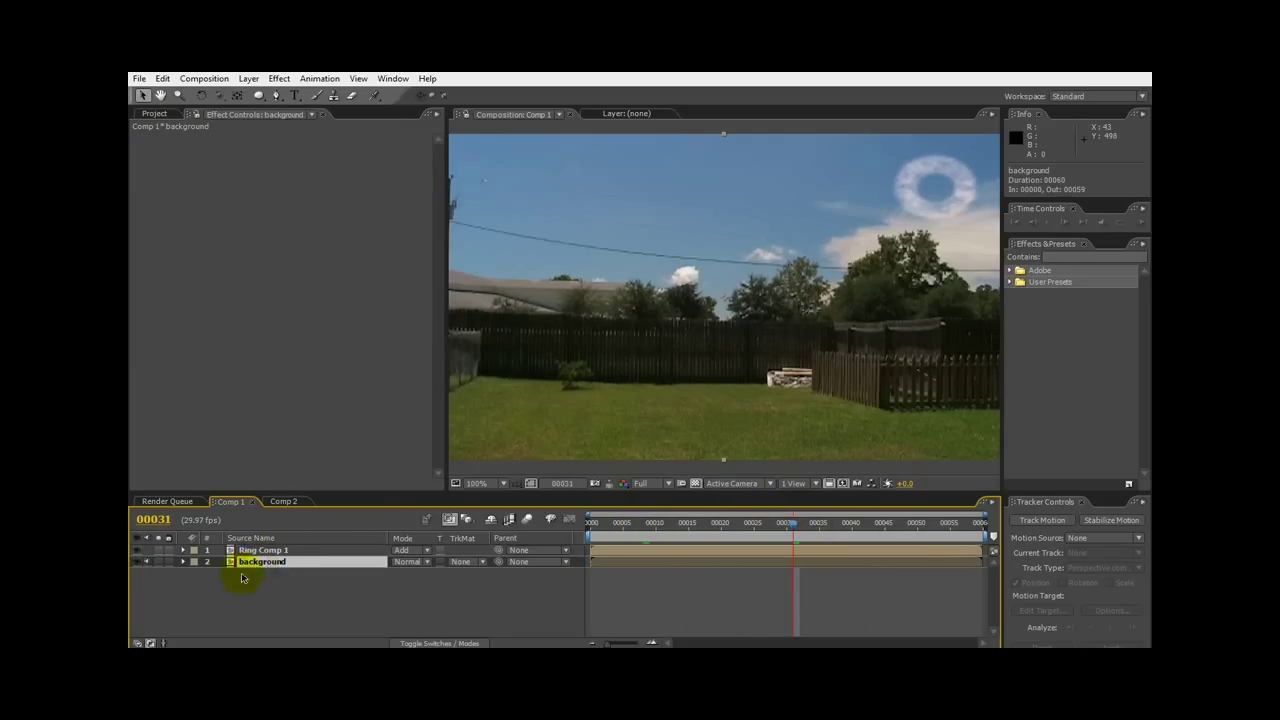
right_click(178, 290)
click(230, 141)
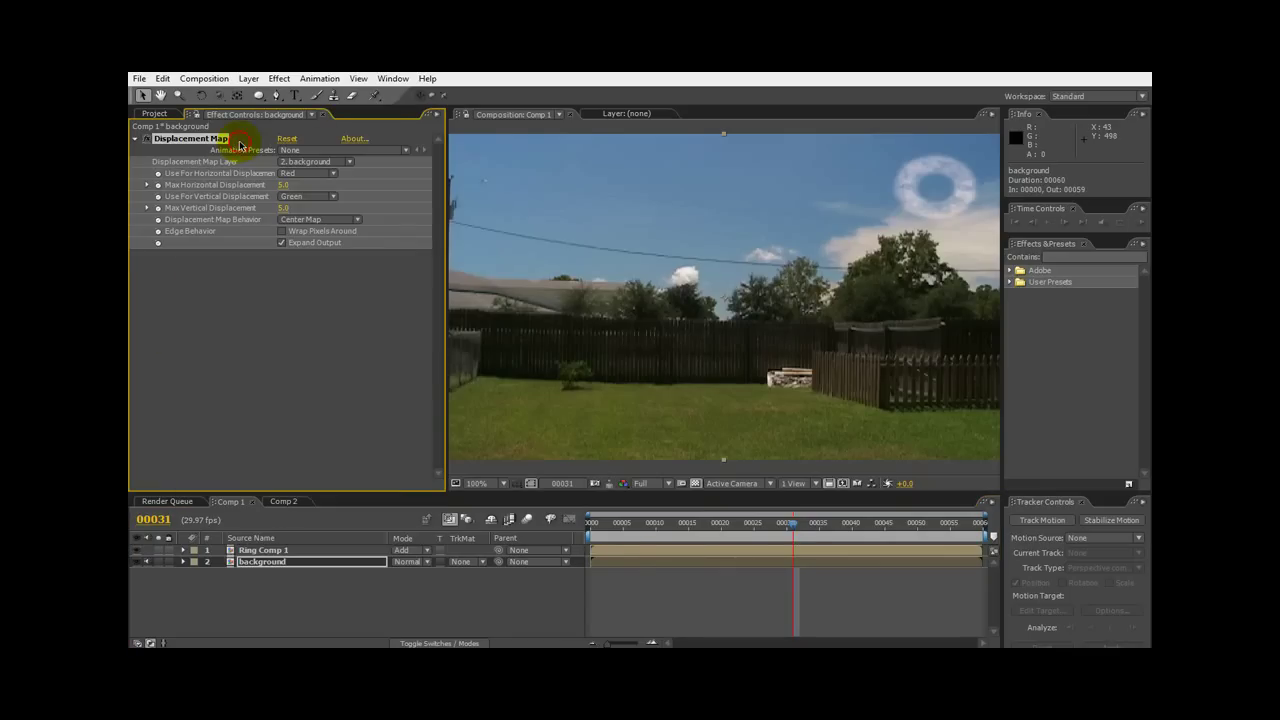
click(314, 163)
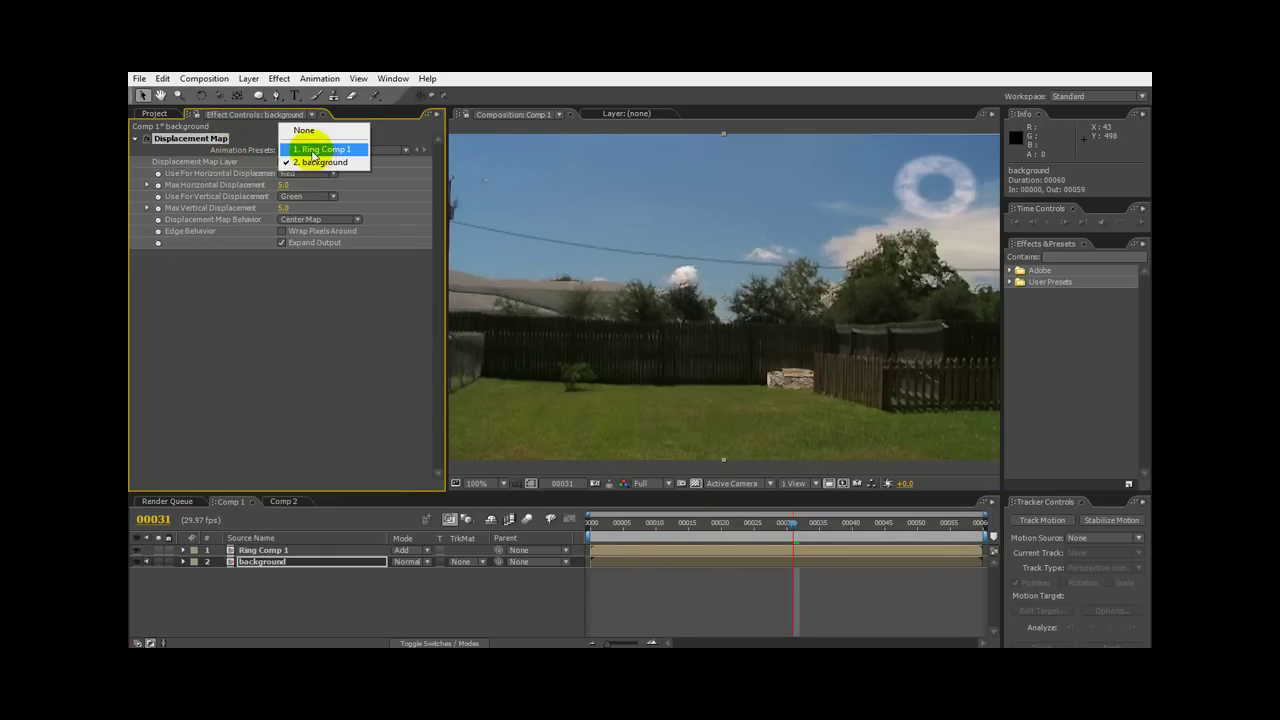
click(318, 150)
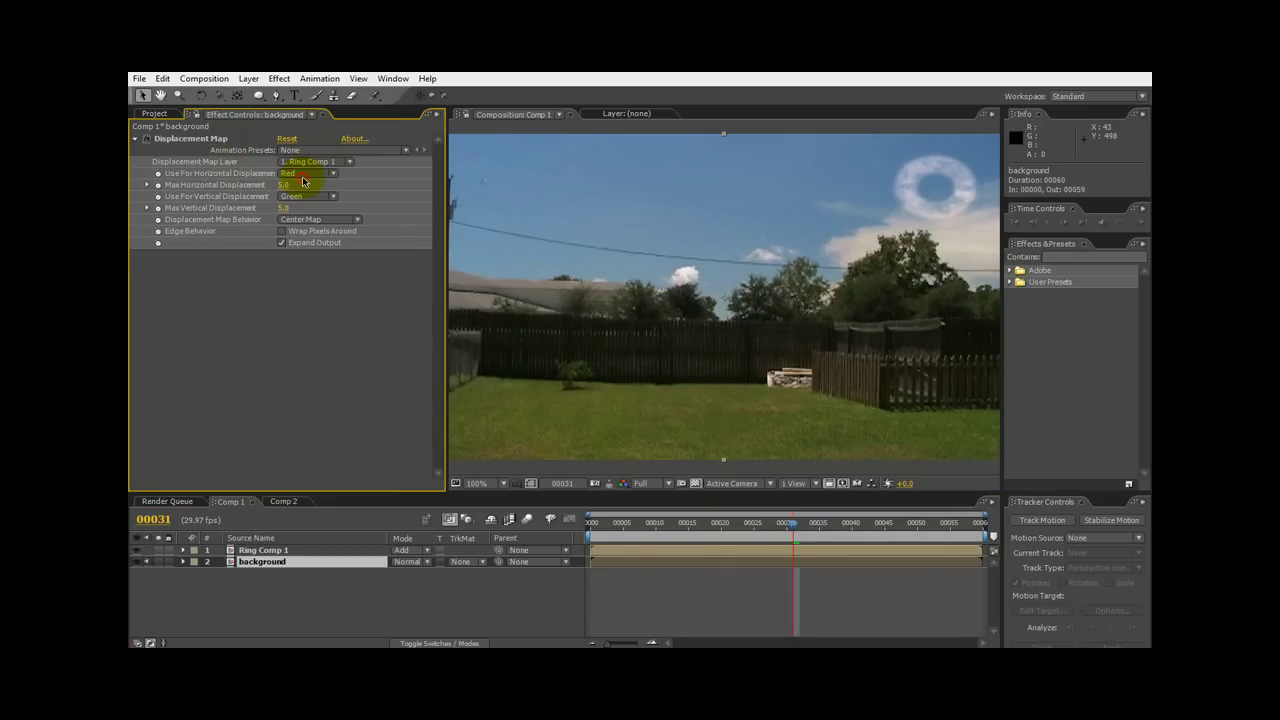
click(303, 176)
click(310, 223)
click(305, 196)
click(312, 235)
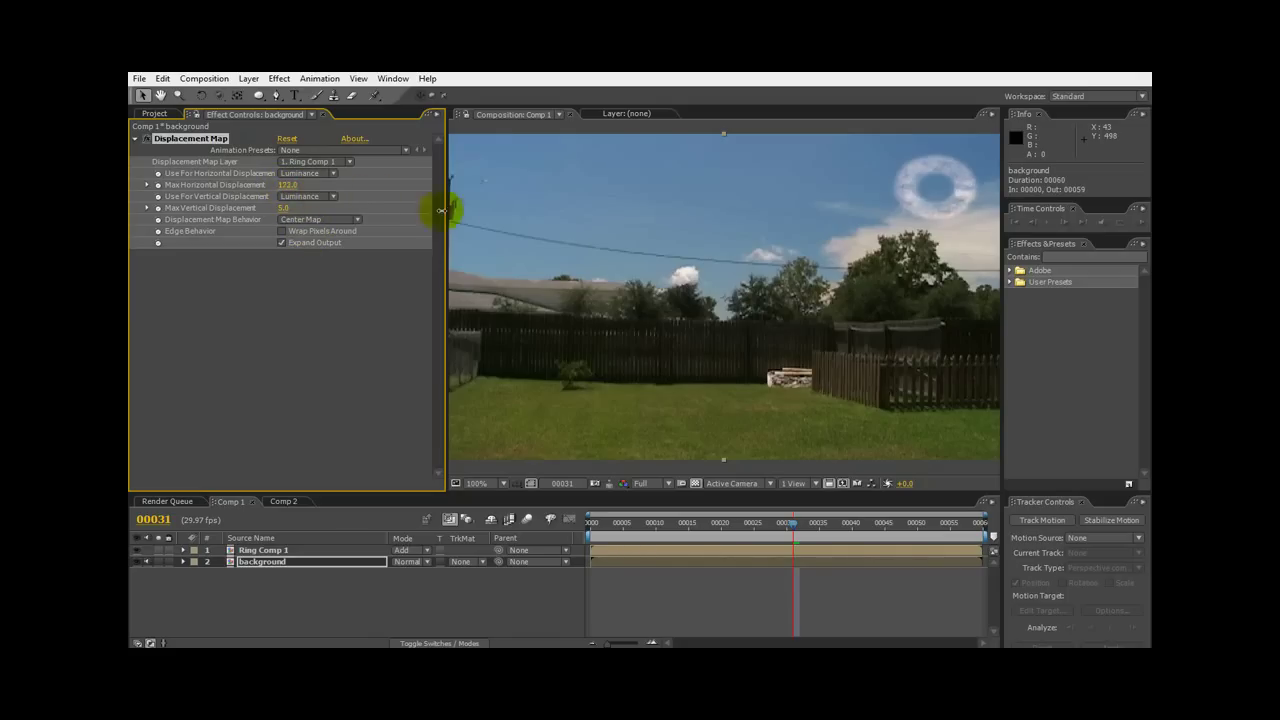
Tune the Displacement Map to max horizontal -64.0 and max vertical 29.0, then preview the ring
drag(287, 185, 313, 242)
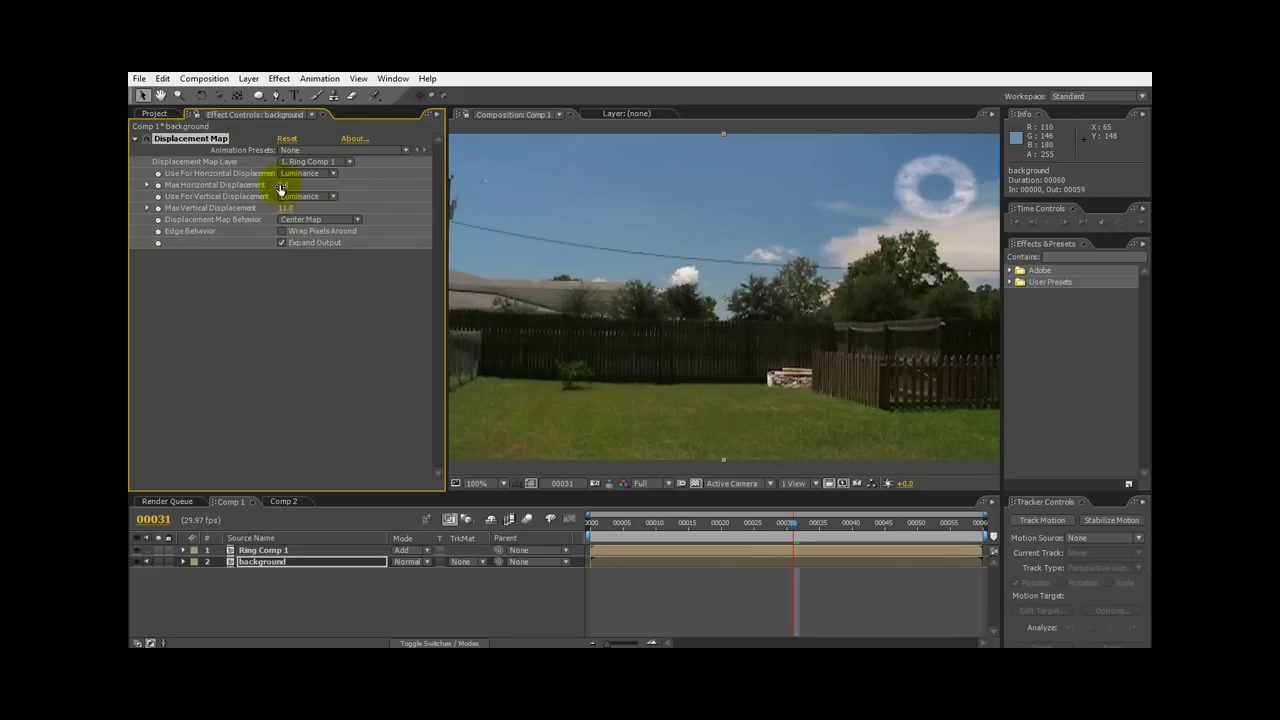
drag(286, 186, 297, 246)
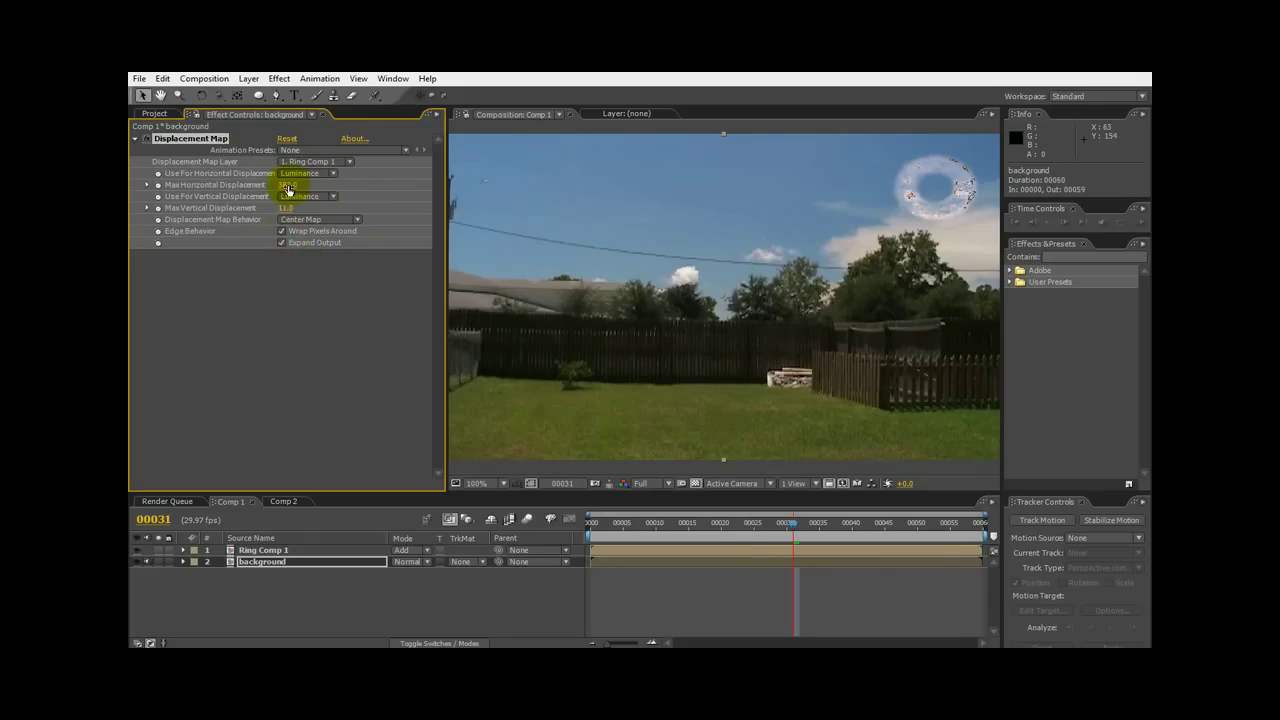
drag(288, 185, 140, 194)
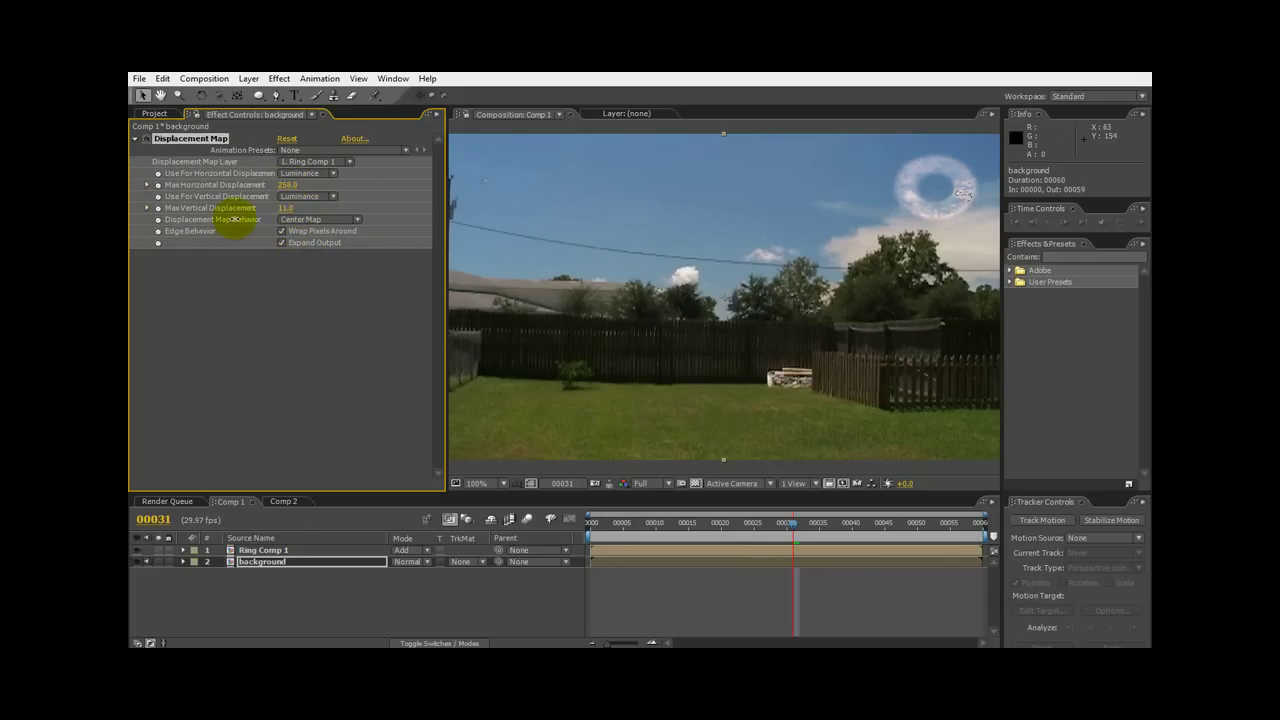
drag(234, 219, 131, 230)
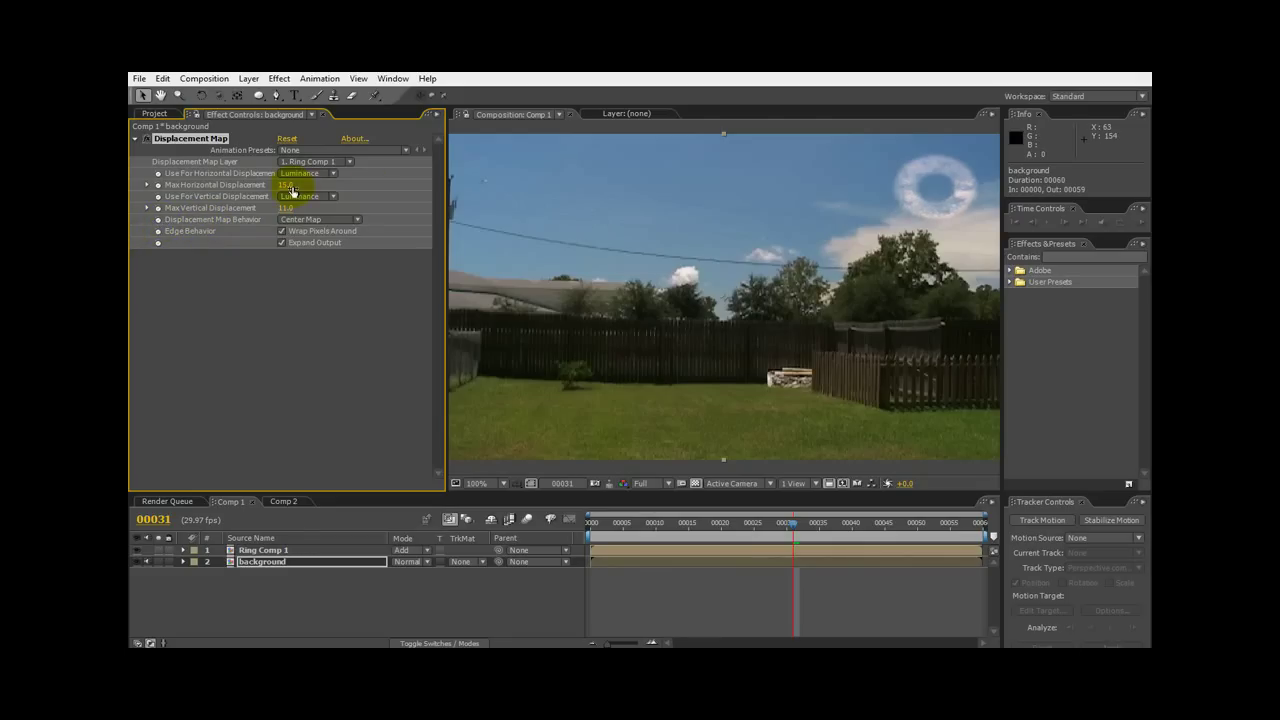
drag(286, 186, 243, 194)
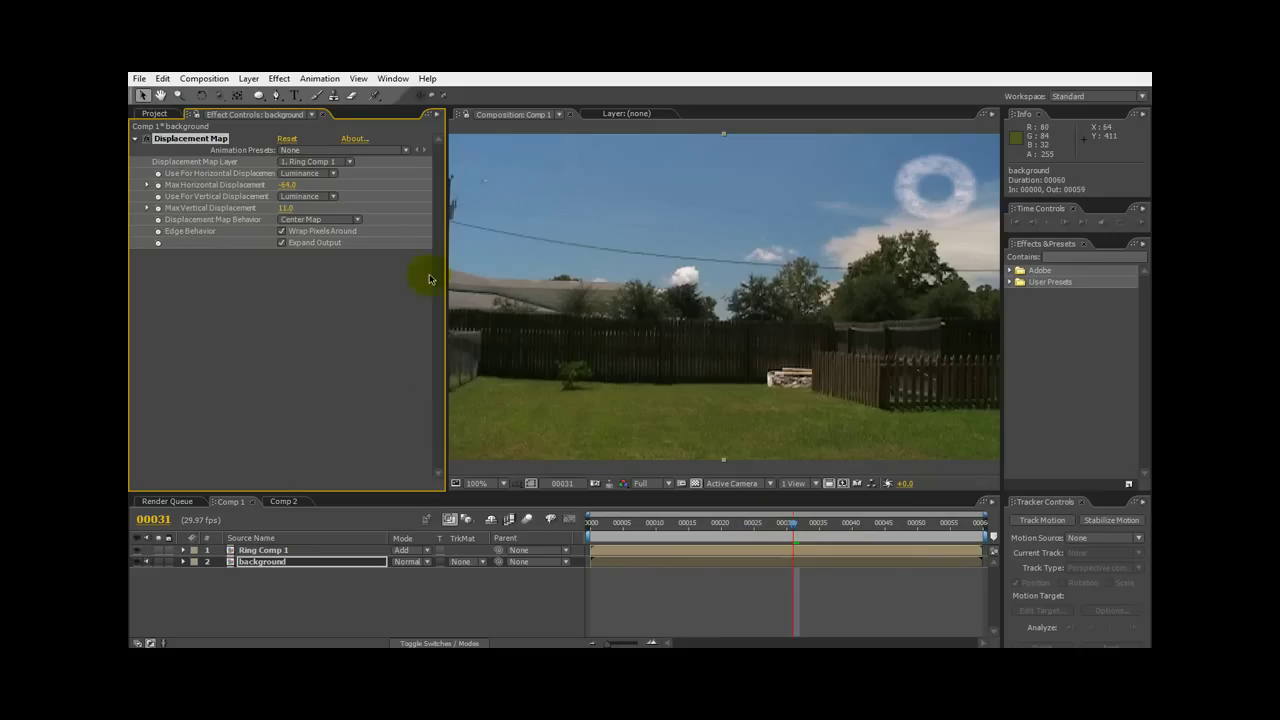
mouse_move(286, 208)
mouse_down()
mouse_move(252, 208)
mouse_move(308, 199)
mouse_up()
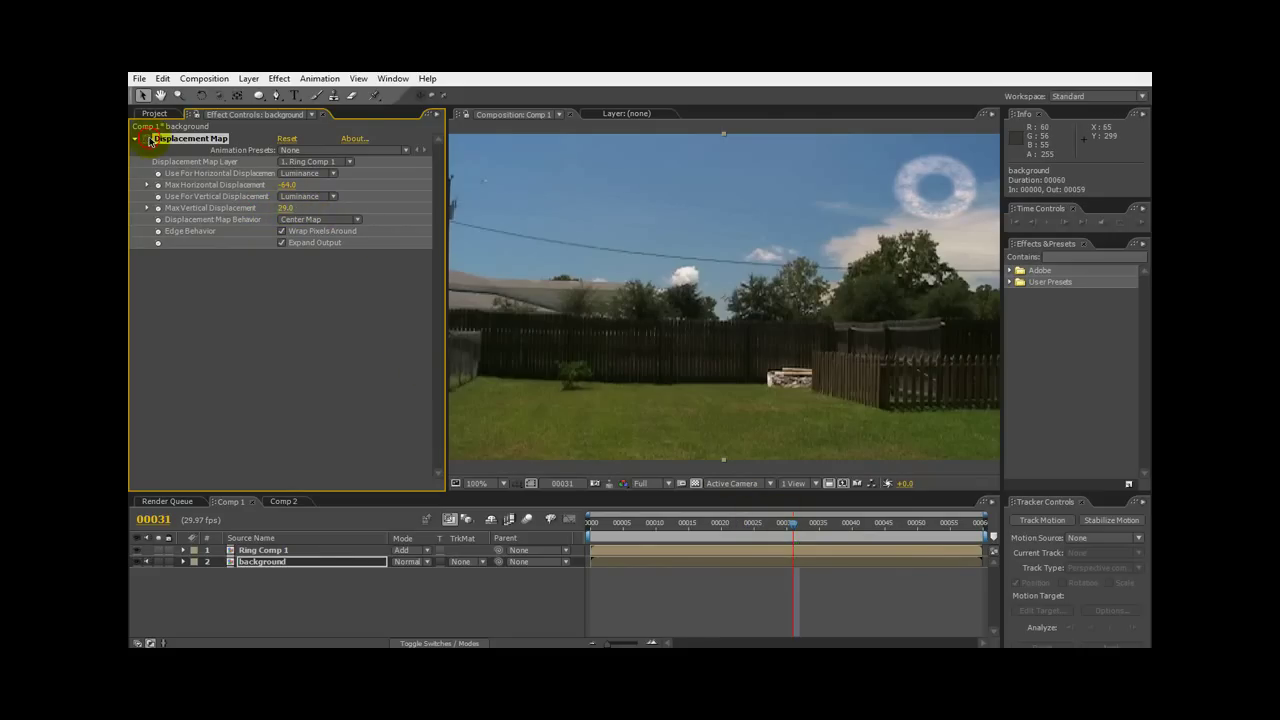
mouse_move(788, 523)
mouse_down()
mouse_move(712, 524)
mouse_move(823, 523)
mouse_move(792, 523)
mouse_up()
Open the Ring Comp 1 precomposition, select its Ring layer and toggle the Hue/Saturation effect
click(210, 148)
click(310, 498)
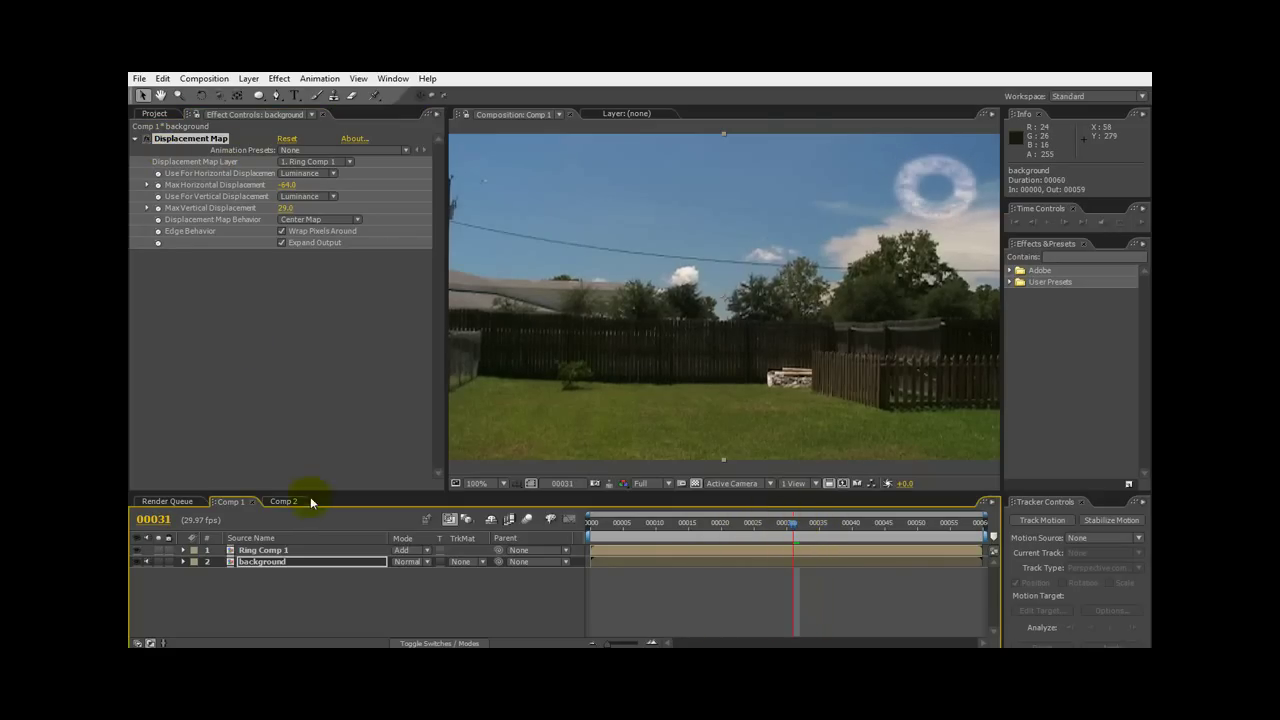
click(252, 551)
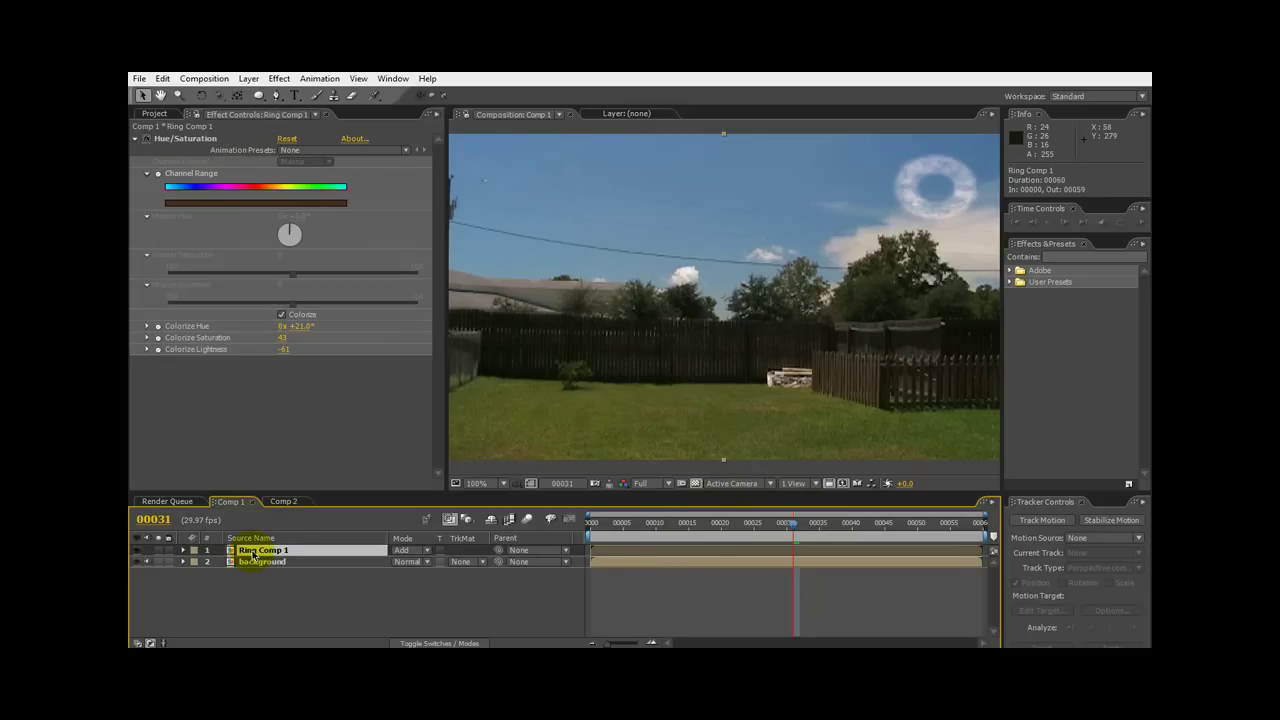
double_click(252, 552)
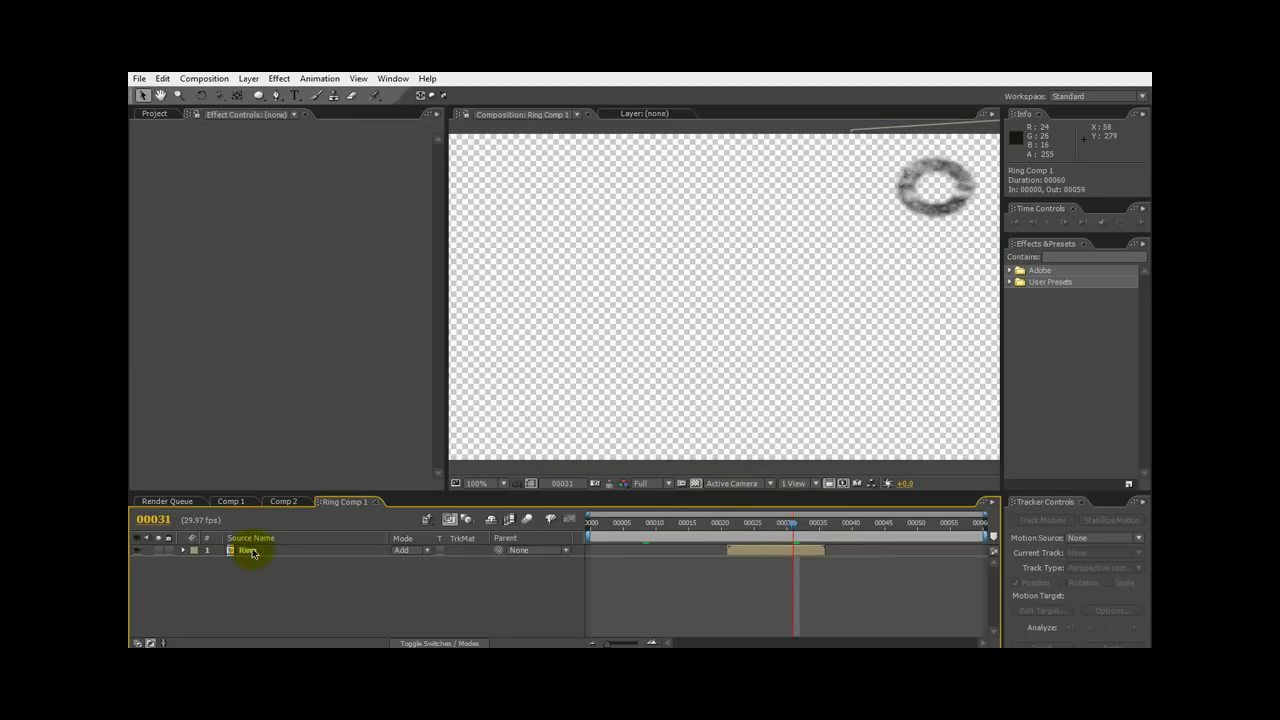
click(255, 552)
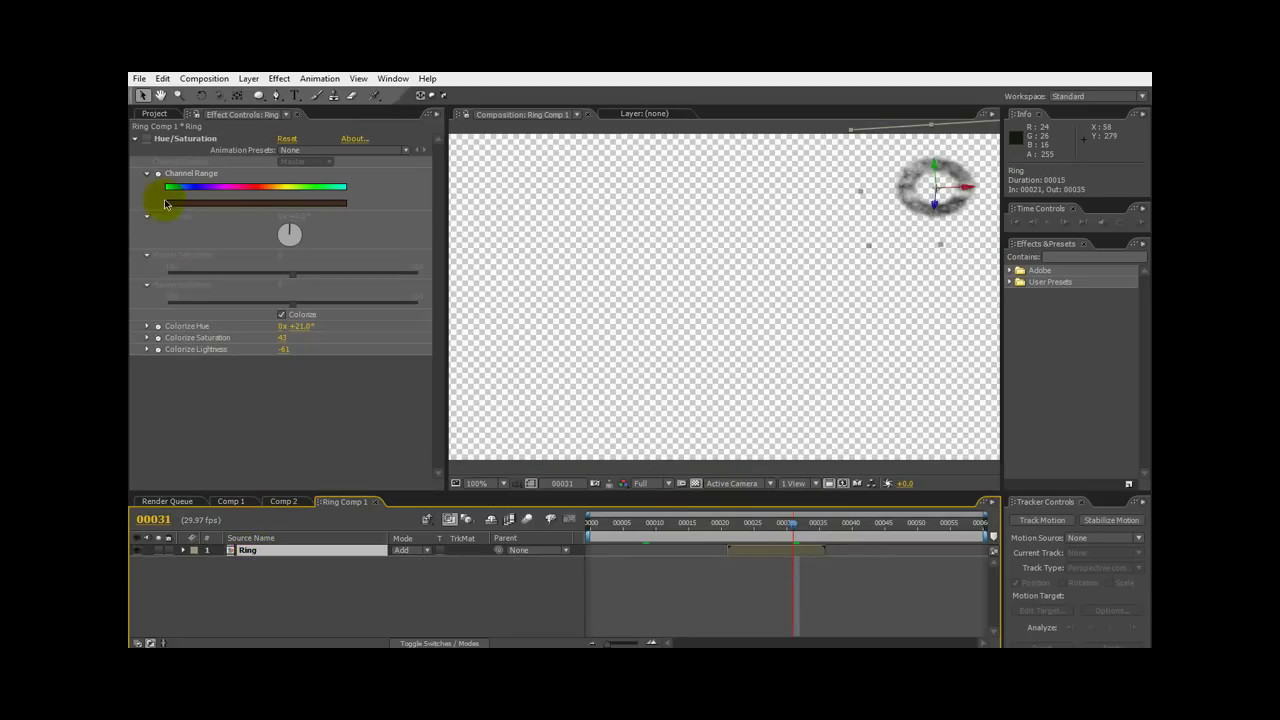
click(147, 142)
click(149, 140)
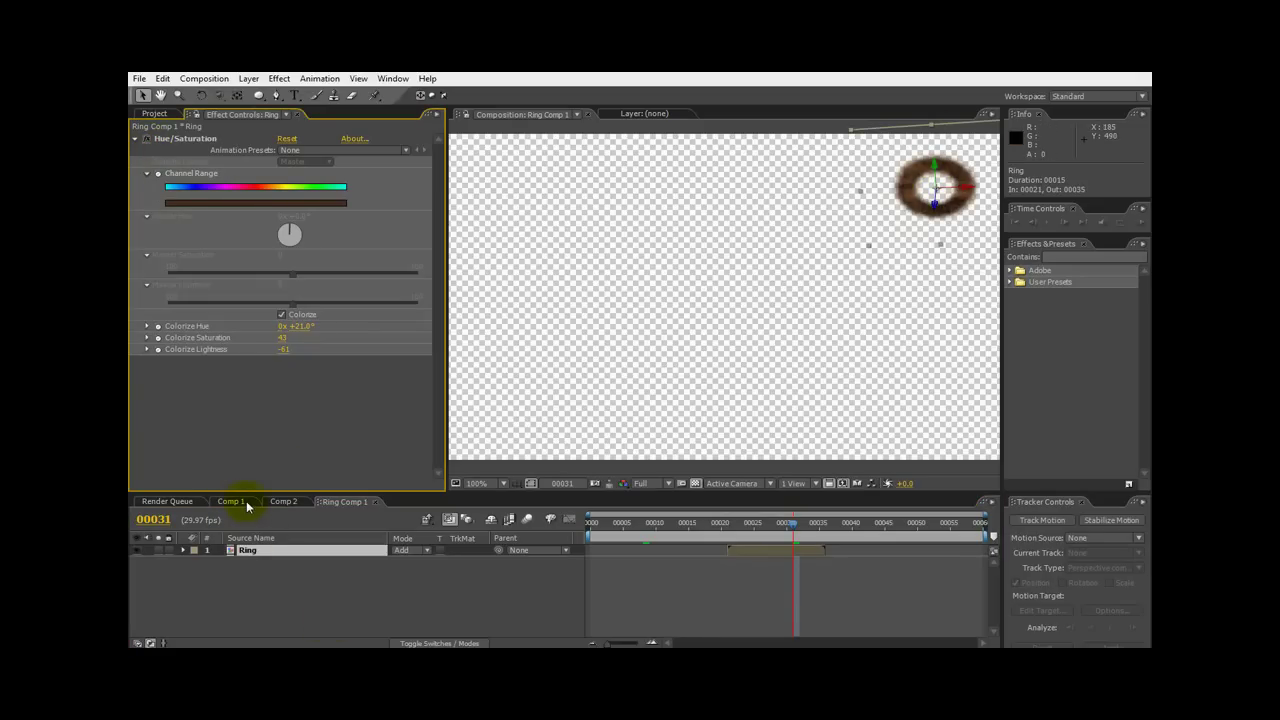
Switch off the Ring's Hue/Saturation tint and return to Comp 1 to view the white ring
click(284, 501)
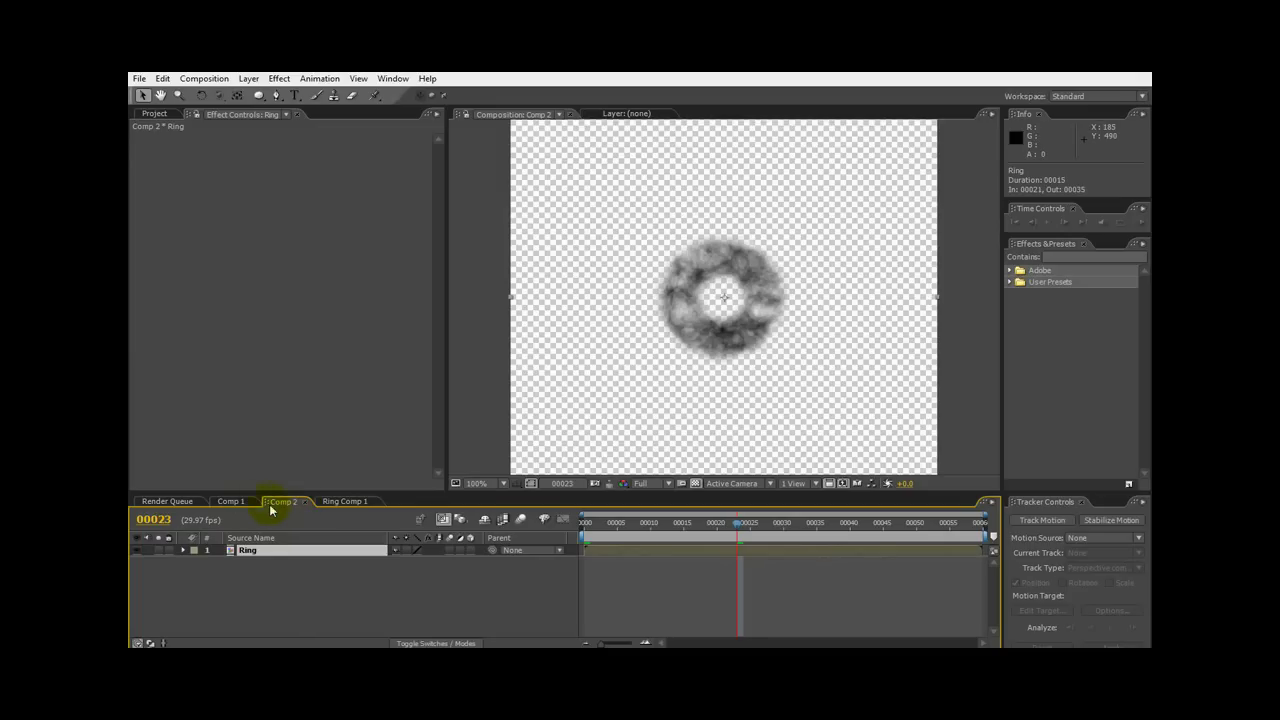
click(231, 501)
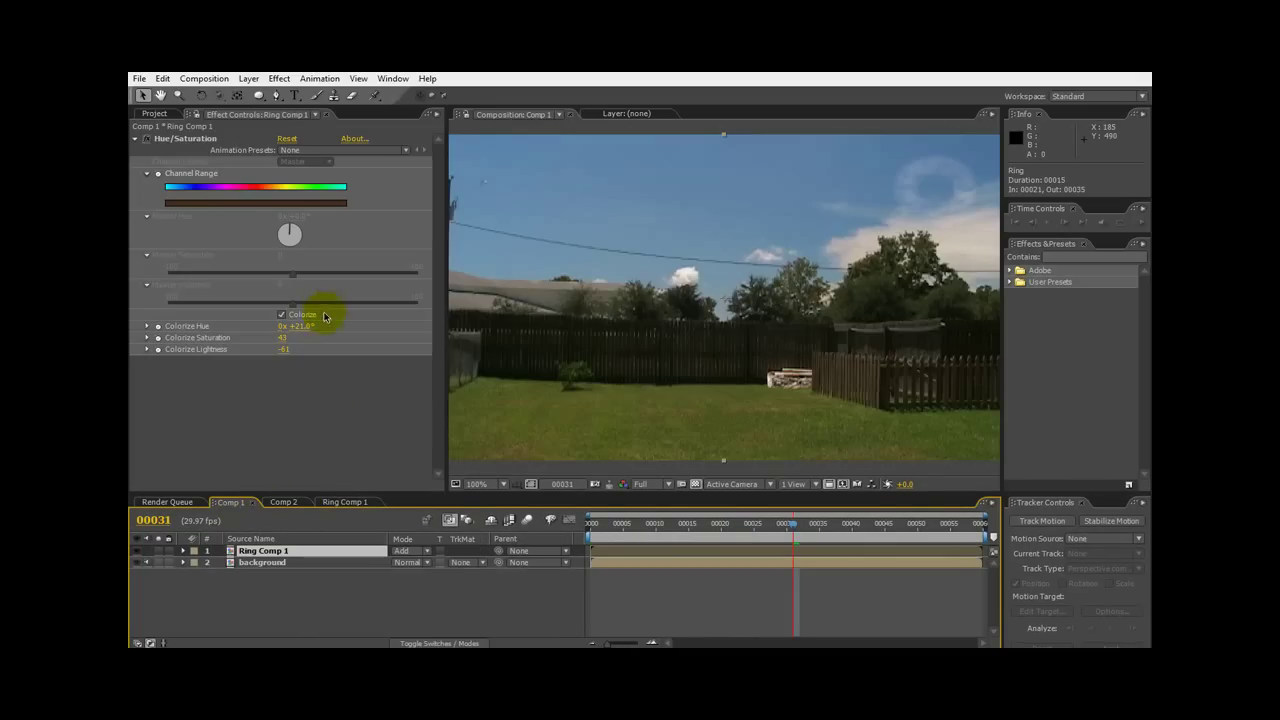
mouse_move(786, 523)
mouse_down()
mouse_move(846, 520)
mouse_move(737, 523)
mouse_move(780, 517)
mouse_up()
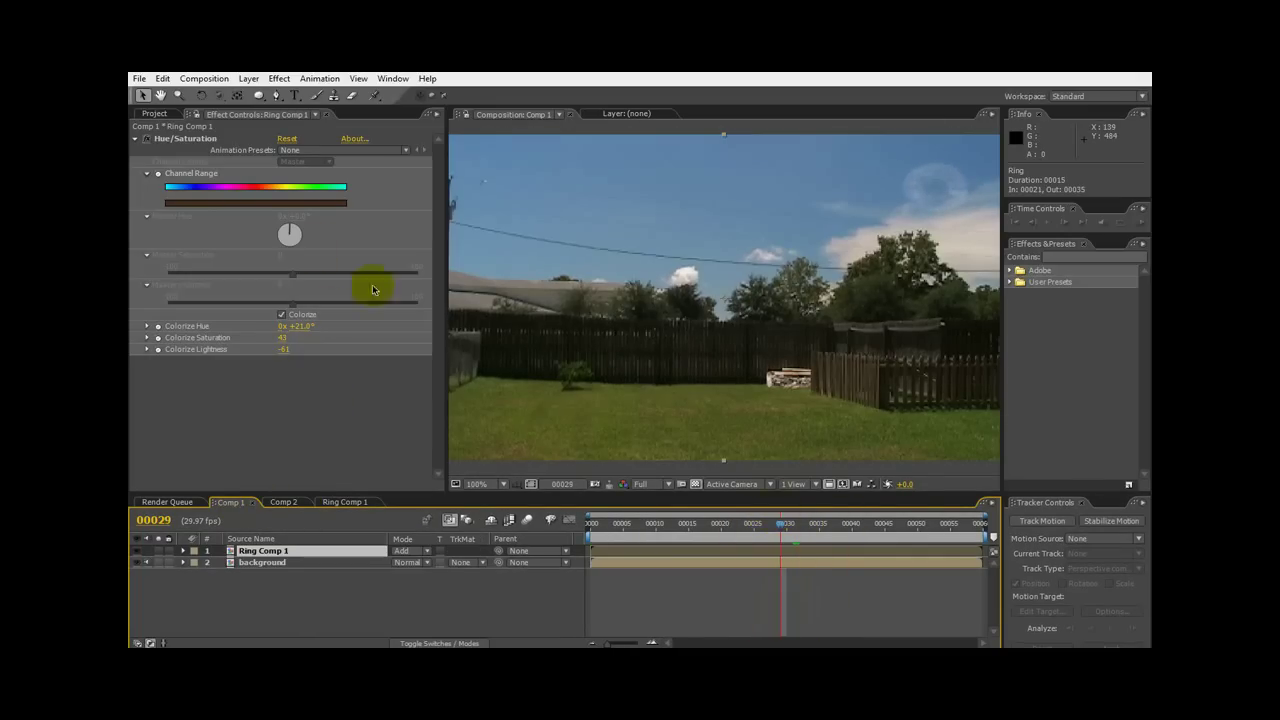
click(145, 138)
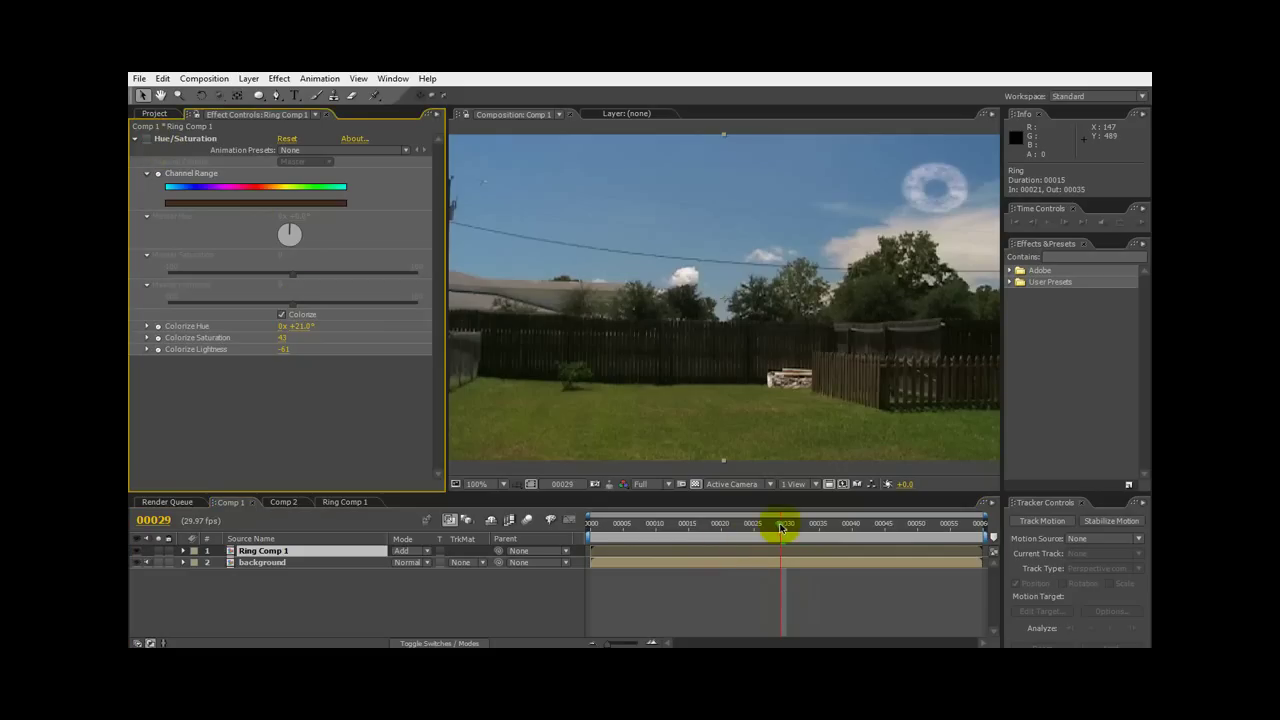
mouse_move(783, 528)
mouse_down()
mouse_move(737, 523)
mouse_move(808, 523)
mouse_move(783, 528)
mouse_up()
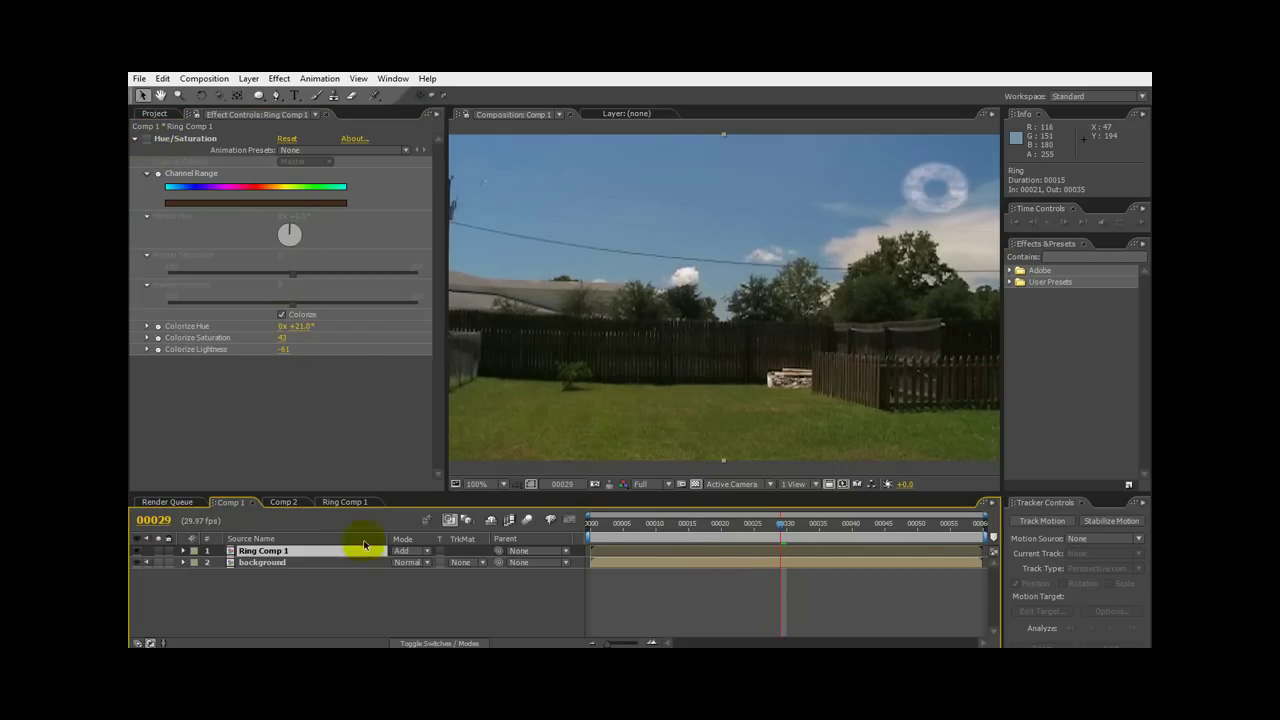
click(284, 502)
click(342, 503)
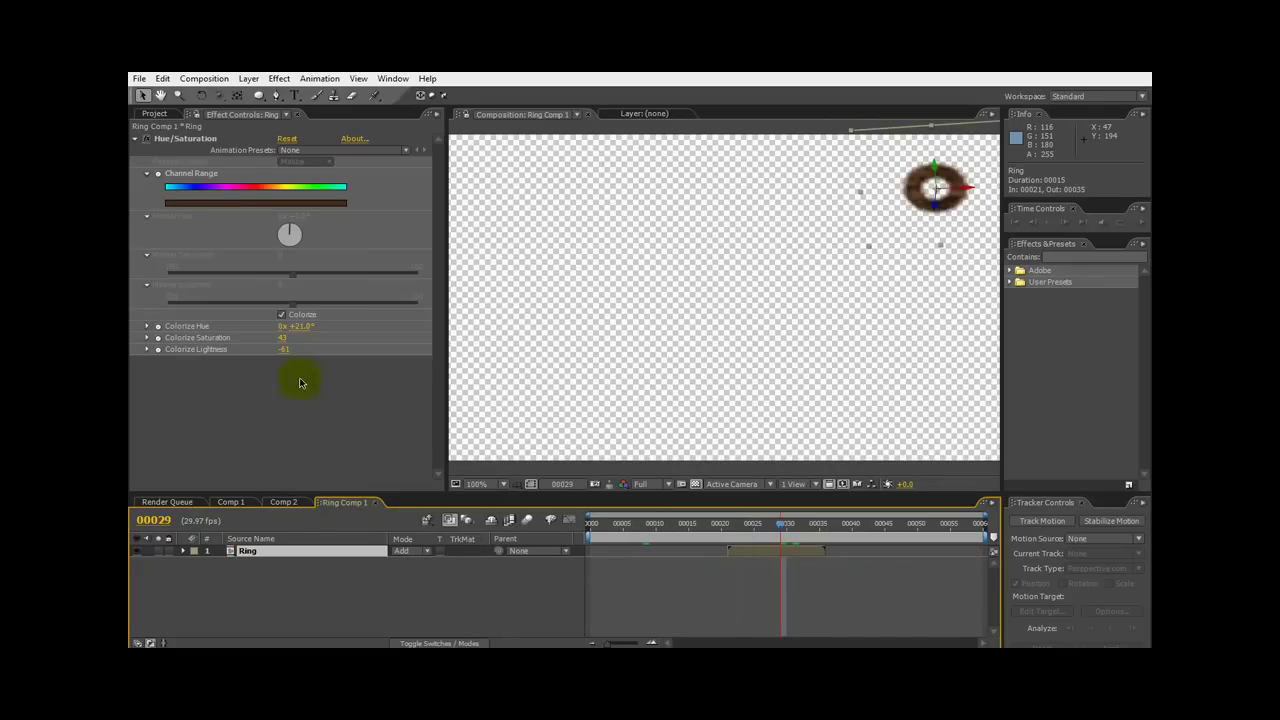
click(148, 140)
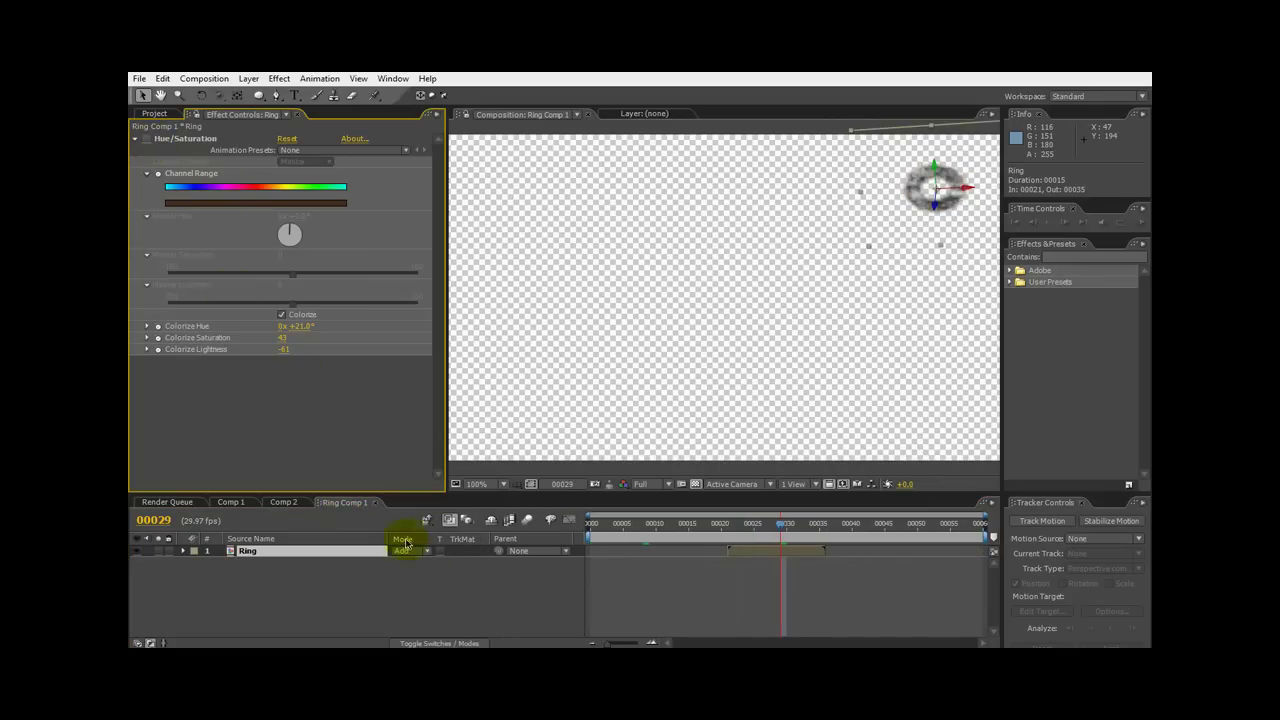
click(240, 502)
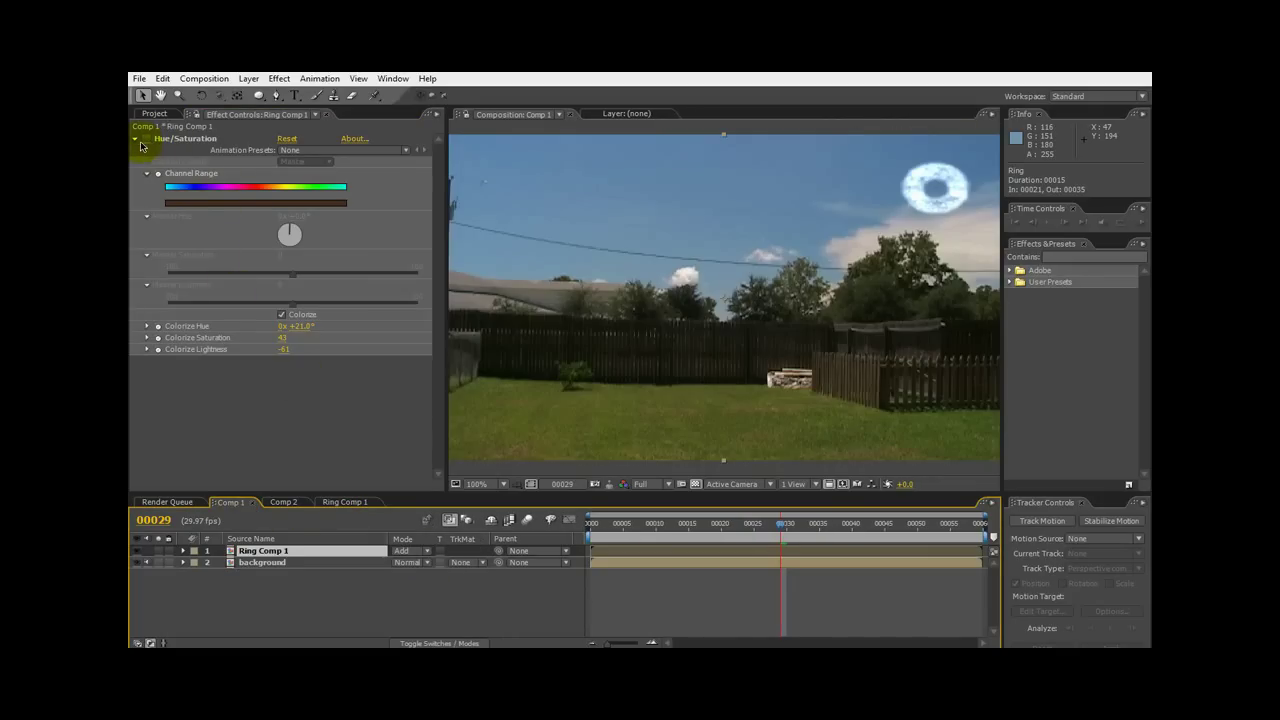
Check the untinted ring, then select the background layer to show its Displacement Map settings
click(146, 142)
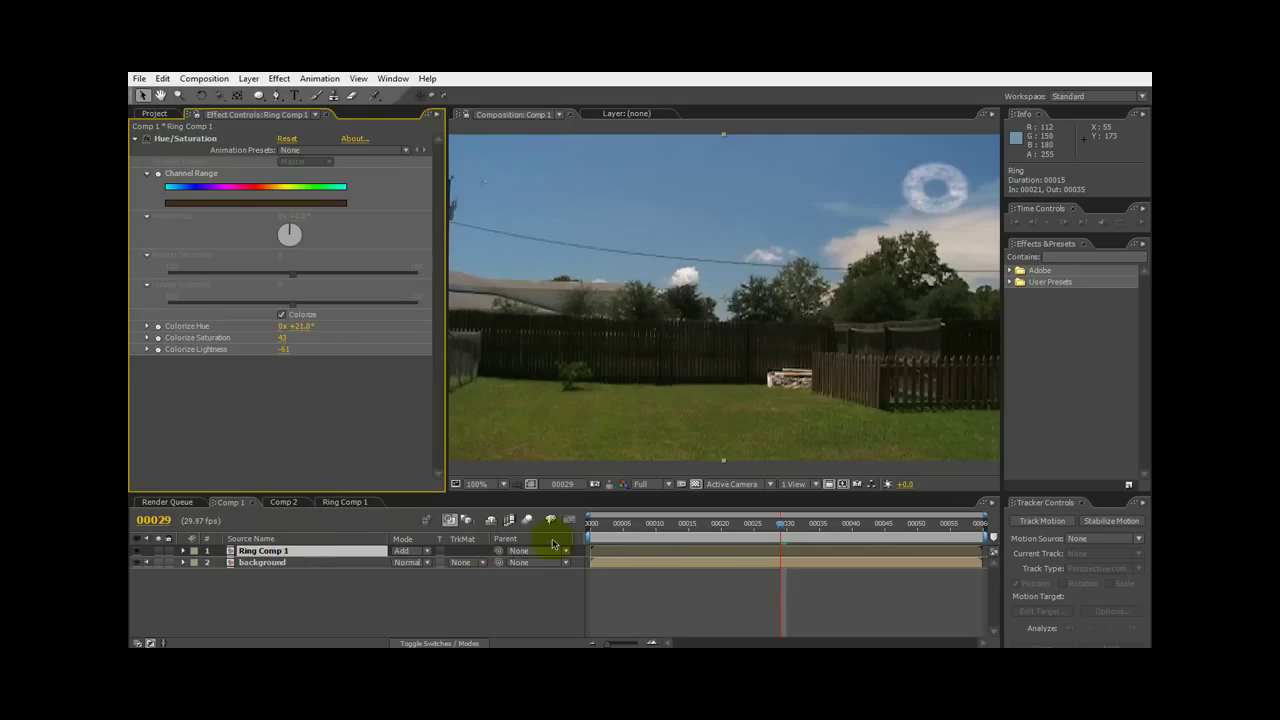
click(263, 562)
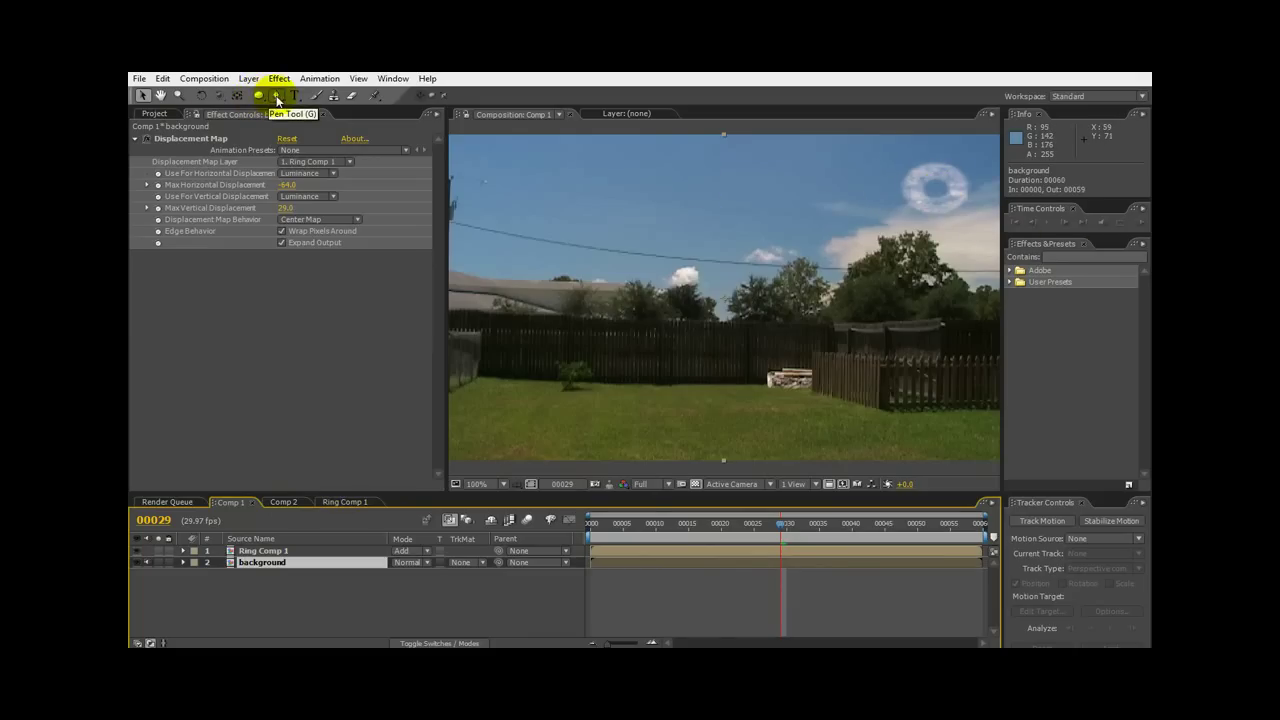
Select Ring Comp 1 and switch the timeline to show the layer switches
click(282, 551)
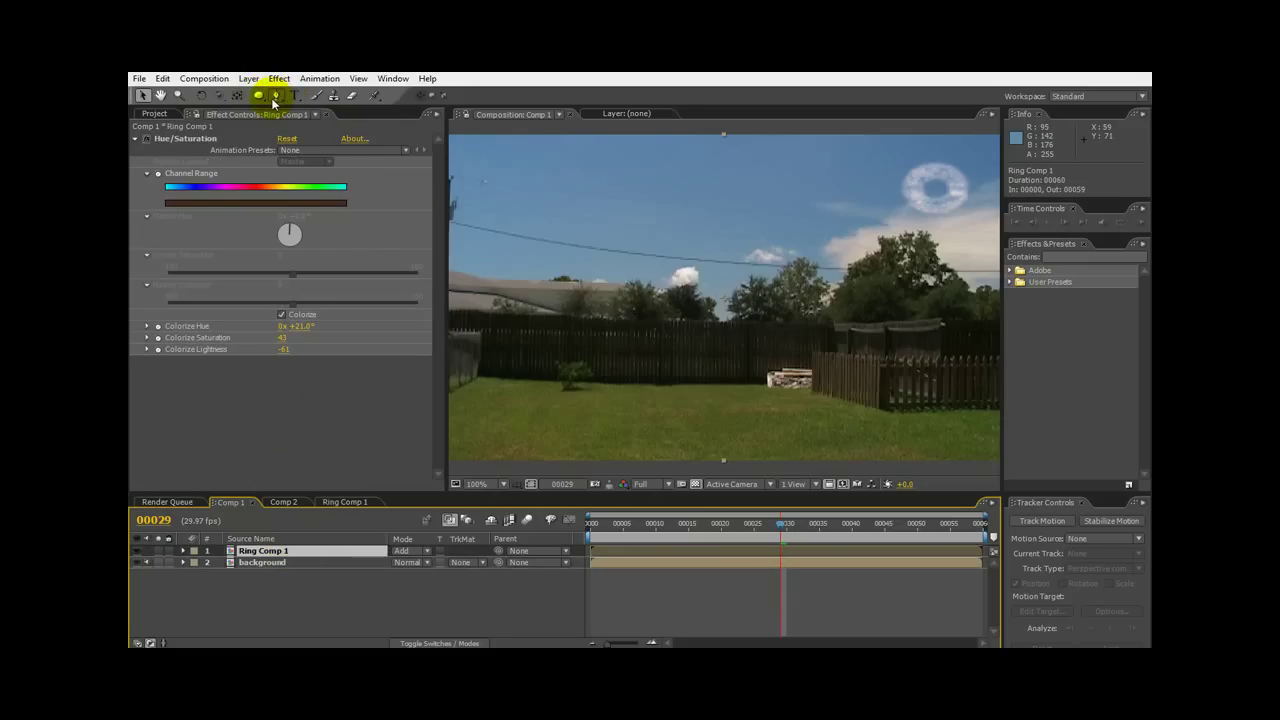
click(432, 643)
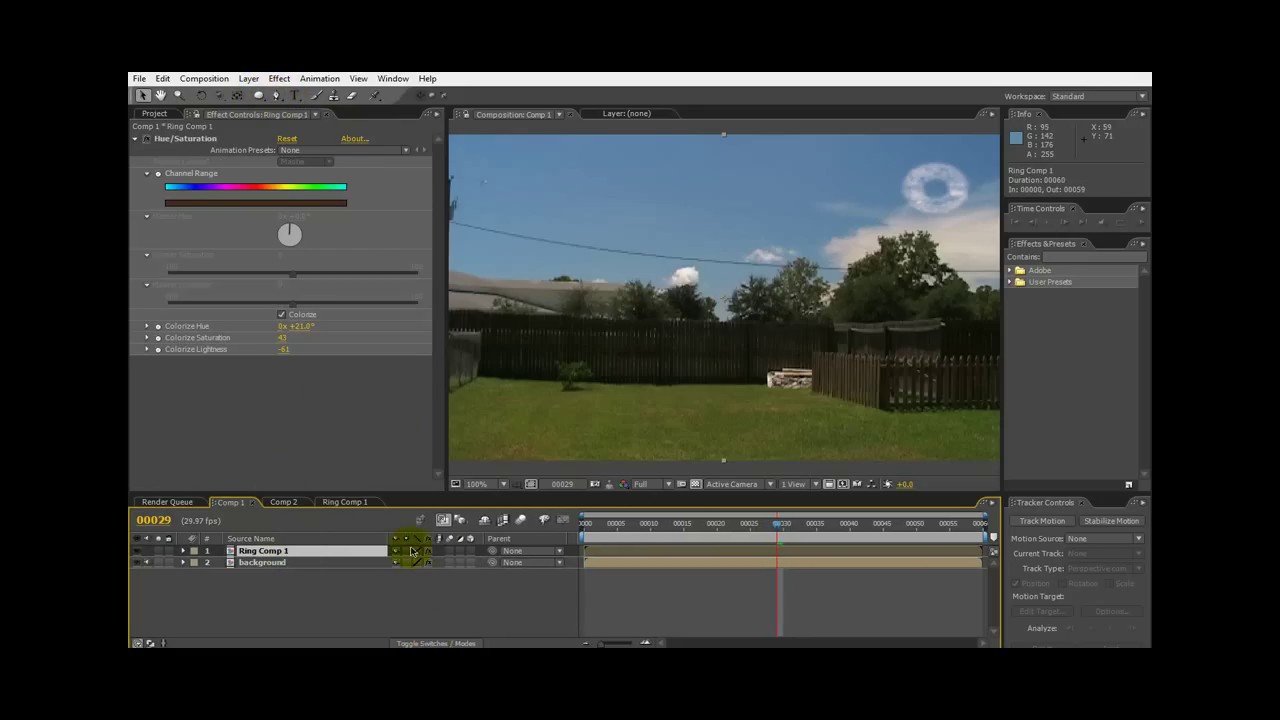
click(472, 551)
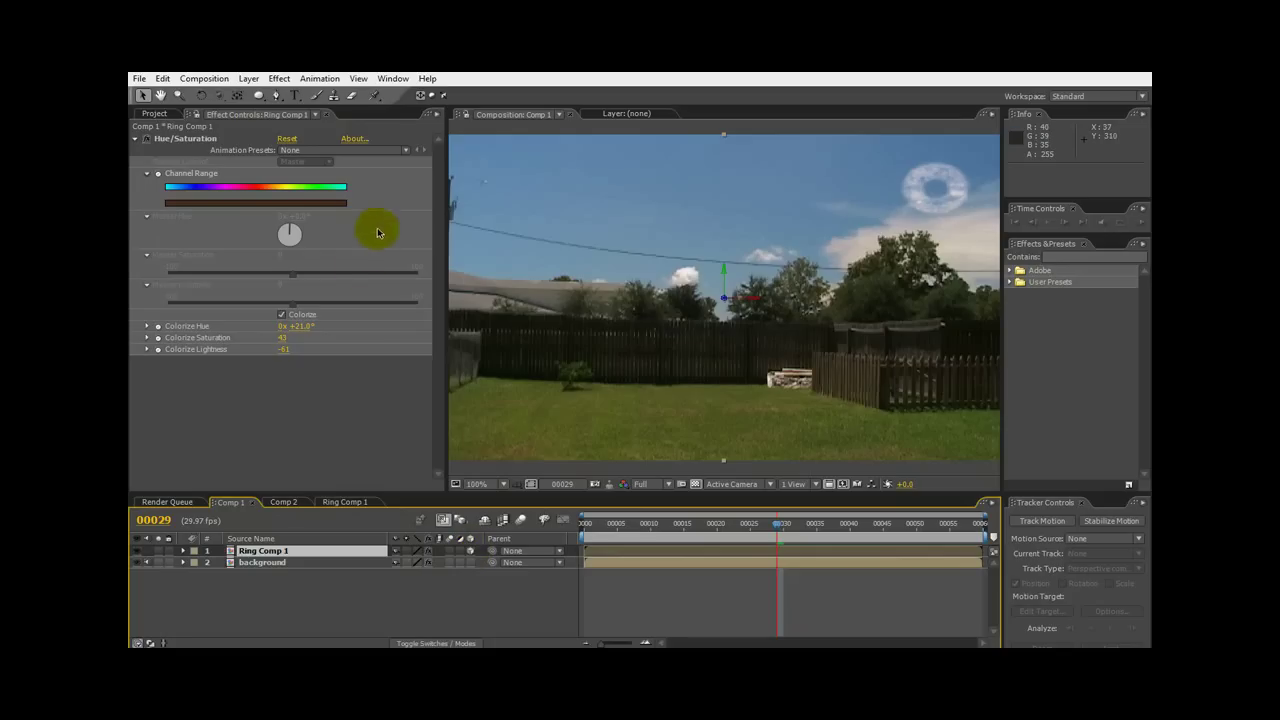
Draw a trial ellipse mask over the sky centre on Ring Comp 1, then undo it
click(259, 96)
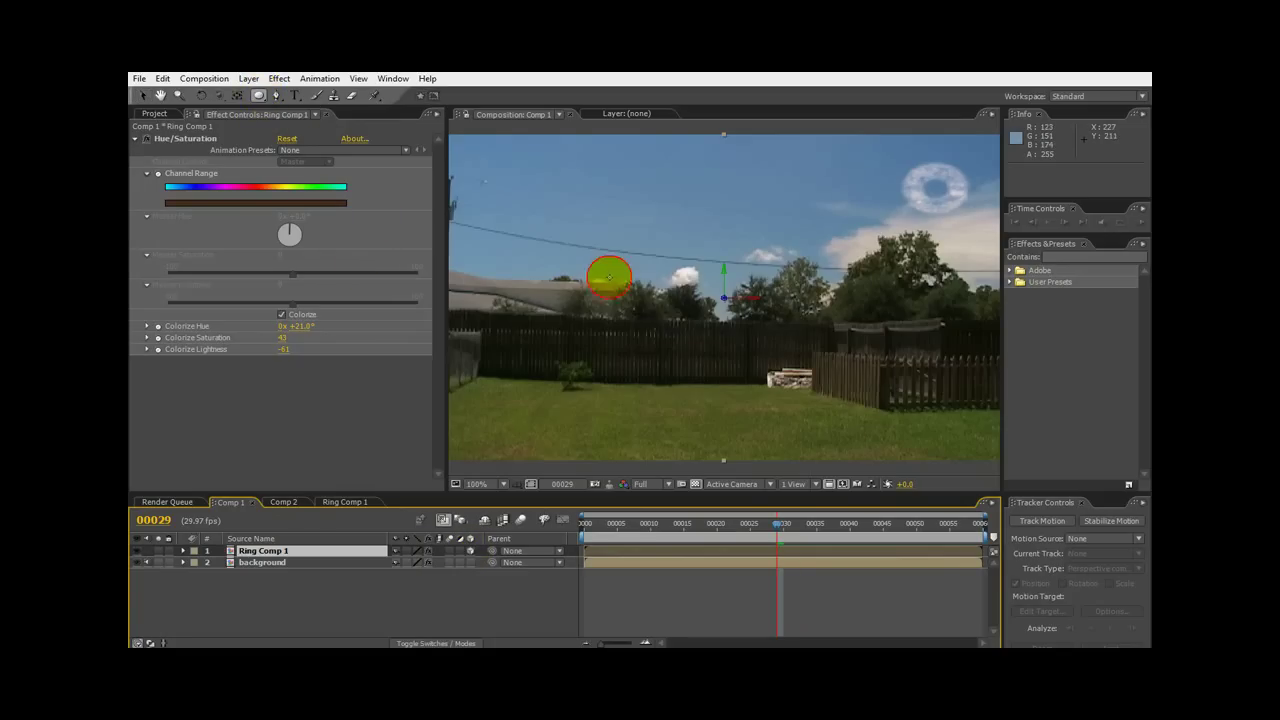
drag(643, 224, 764, 341)
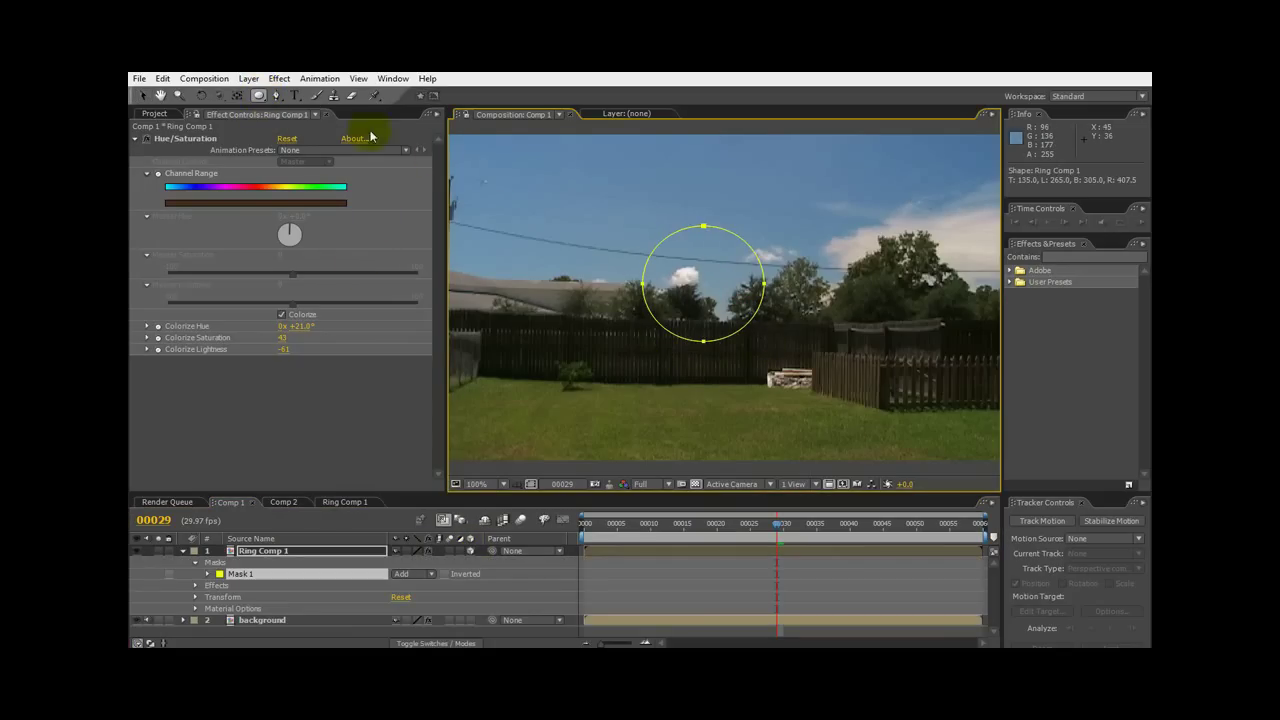
click(162, 79)
click(165, 91)
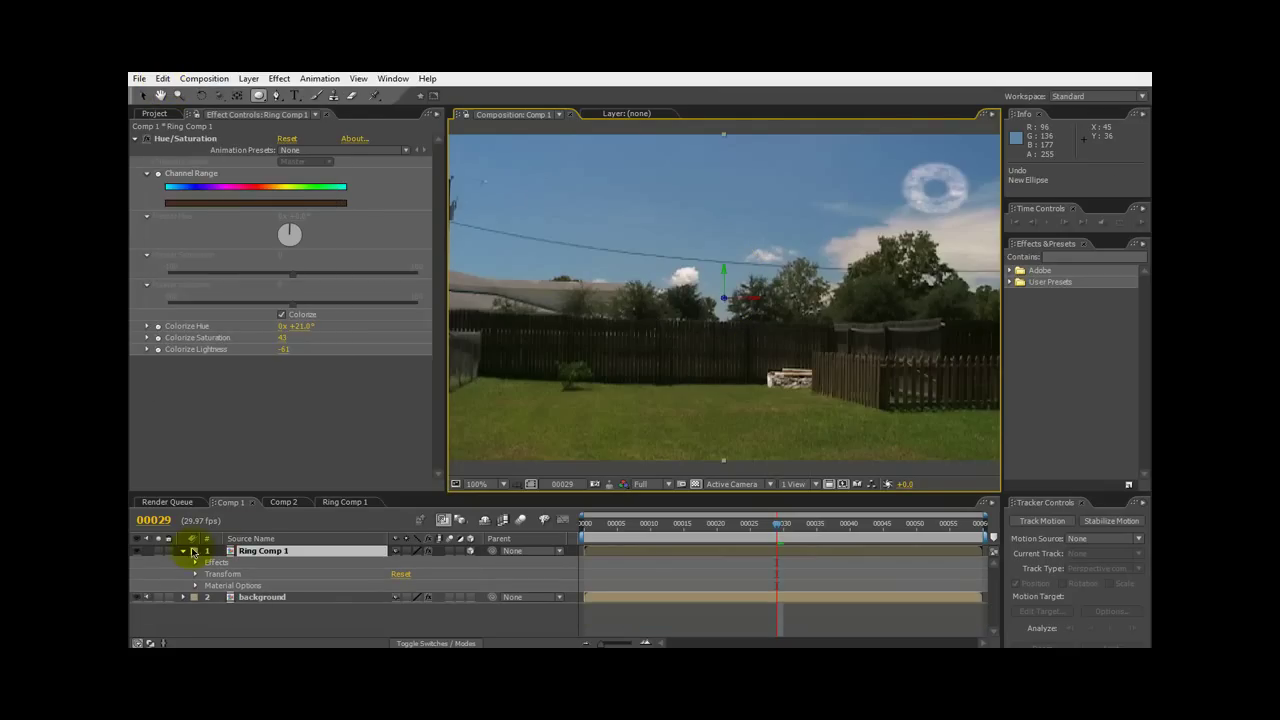
click(184, 551)
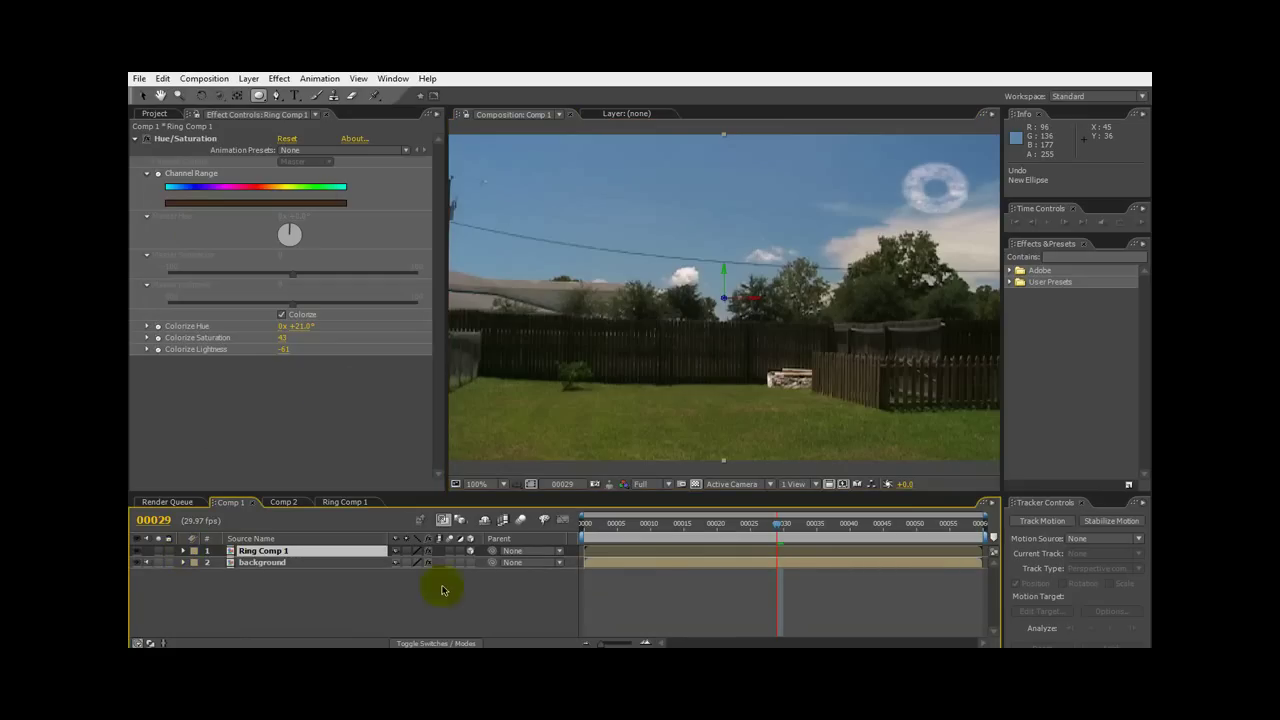
With the Pen tool at frame 00034, draw a trial mask beside the ring and undo it
click(278, 95)
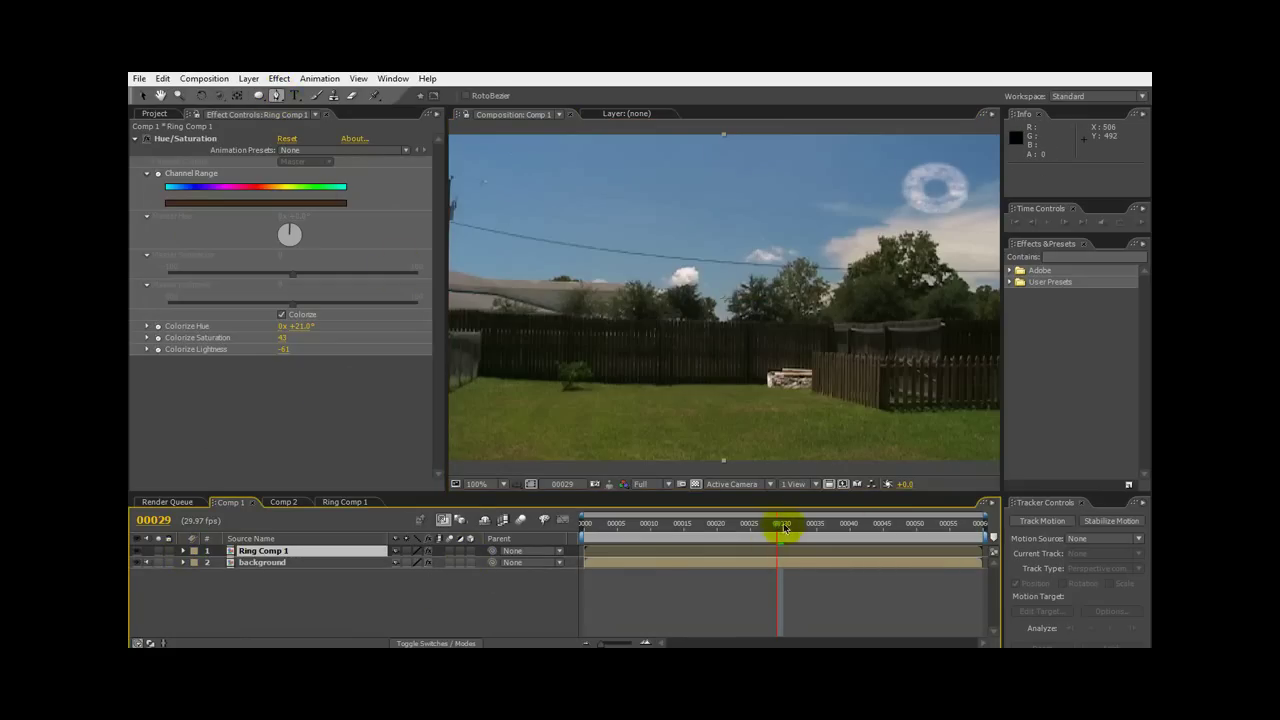
drag(781, 527, 811, 527)
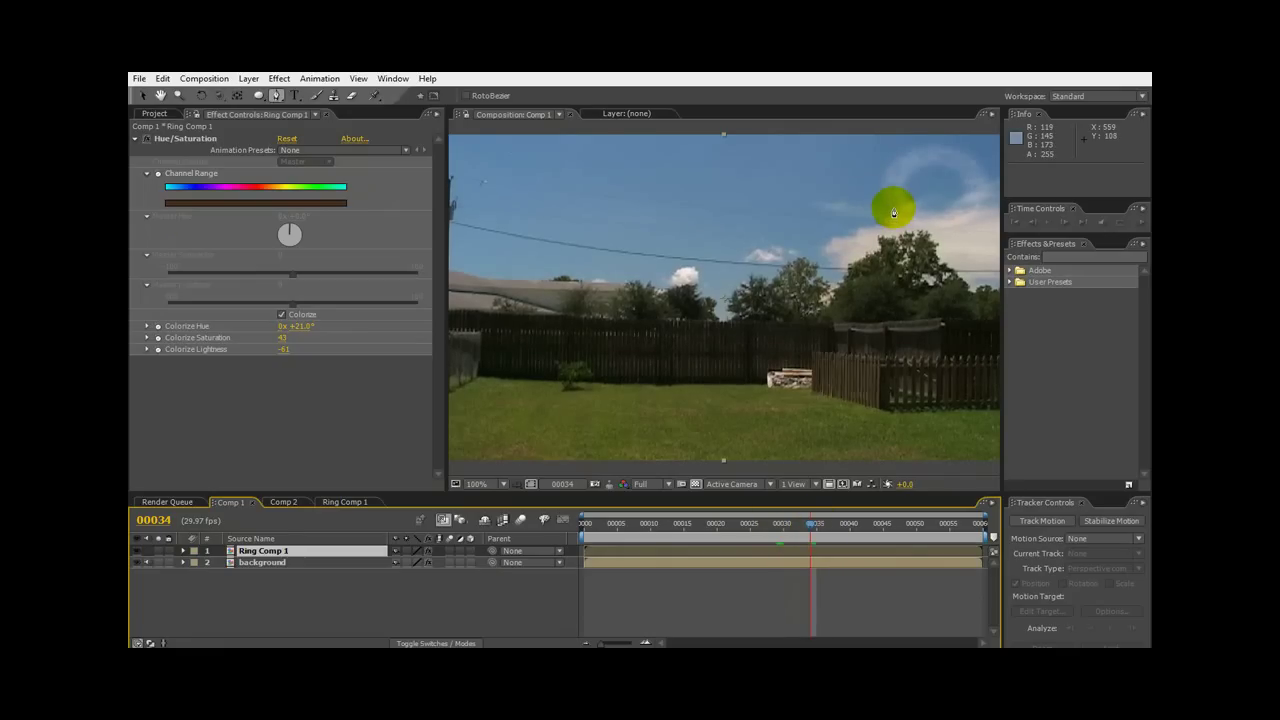
drag(893, 216, 946, 226)
click(163, 79)
click(168, 93)
click(162, 79)
click(168, 93)
click(162, 79)
click(168, 93)
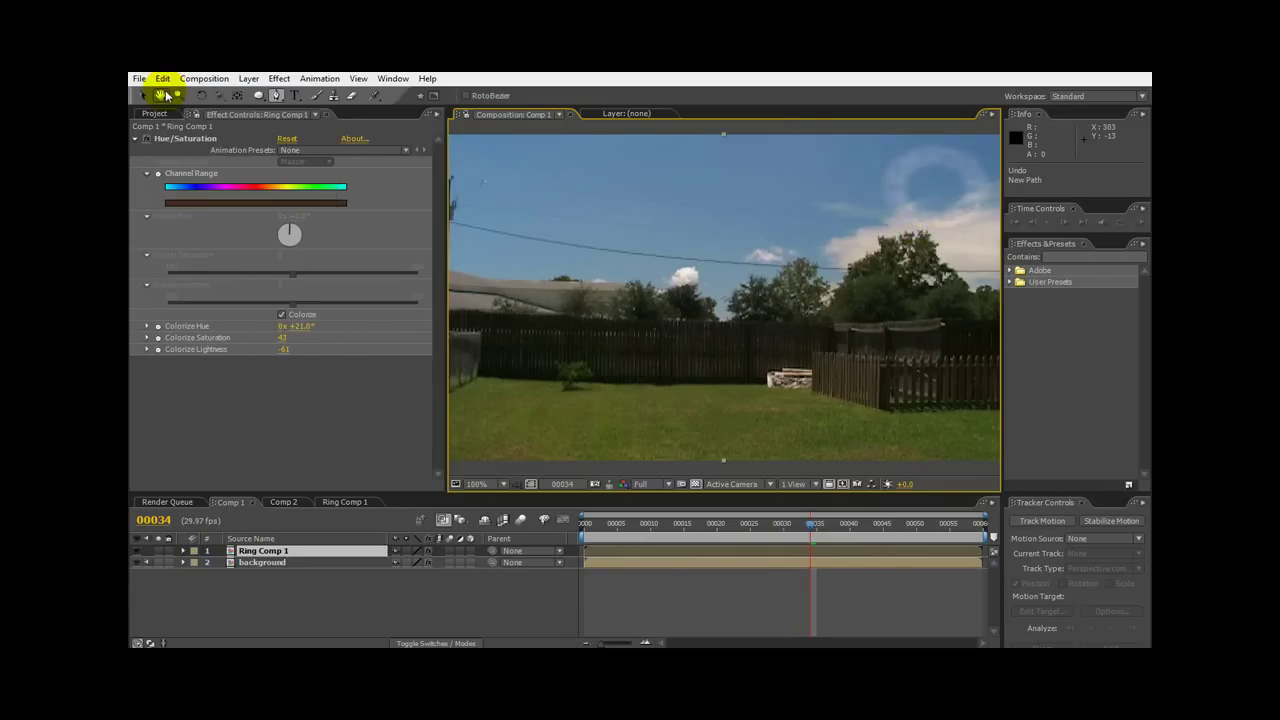
Select the background layer and place three pen mask points beside and below the ring
click(285, 565)
click(885, 200)
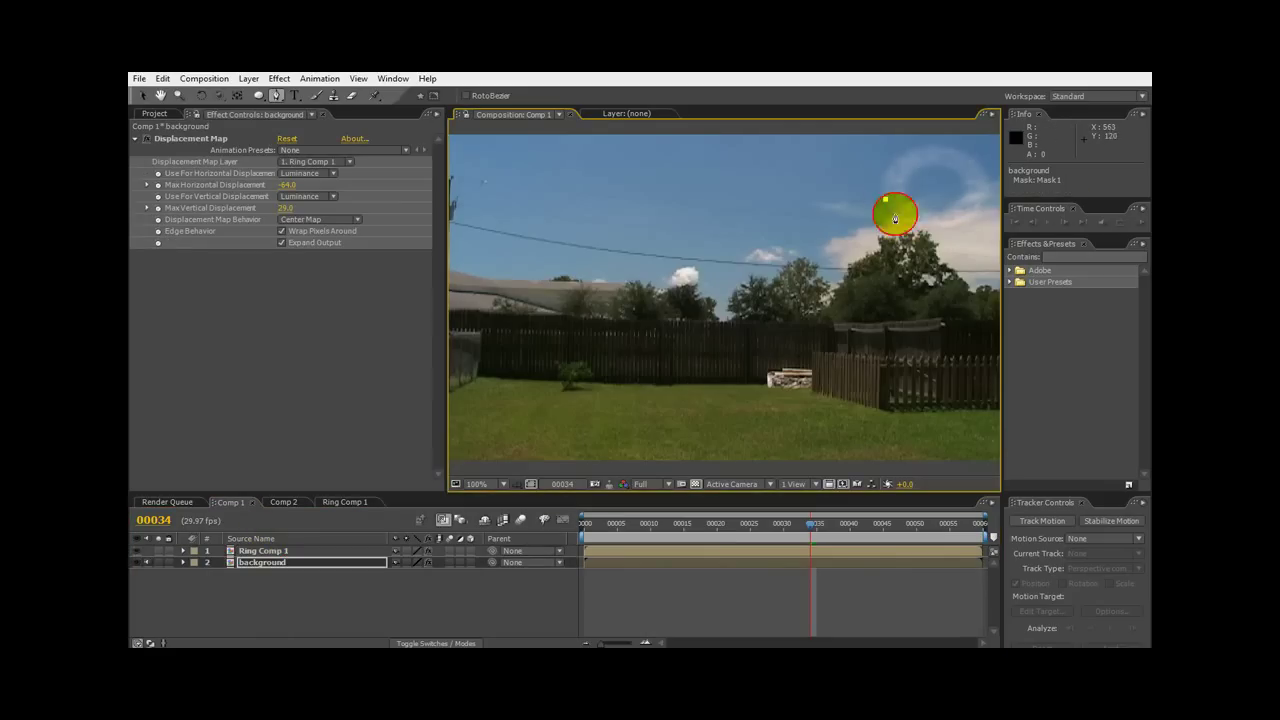
click(911, 222)
click(940, 222)
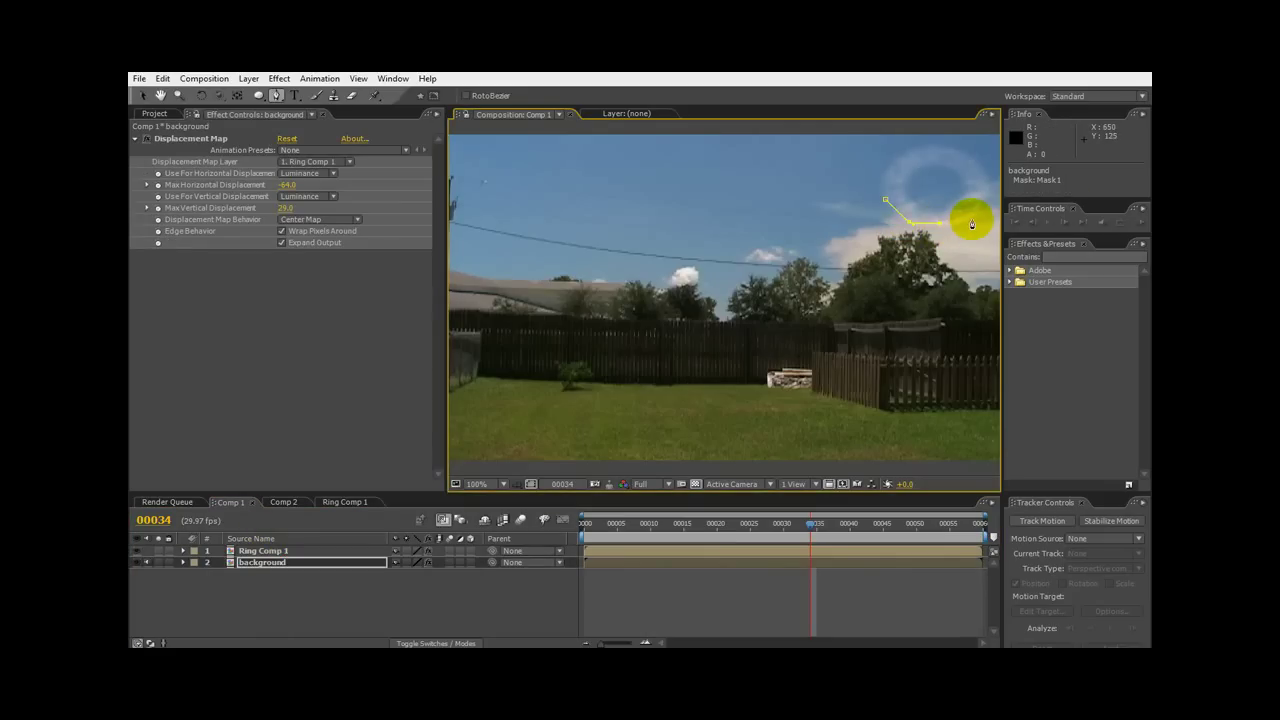